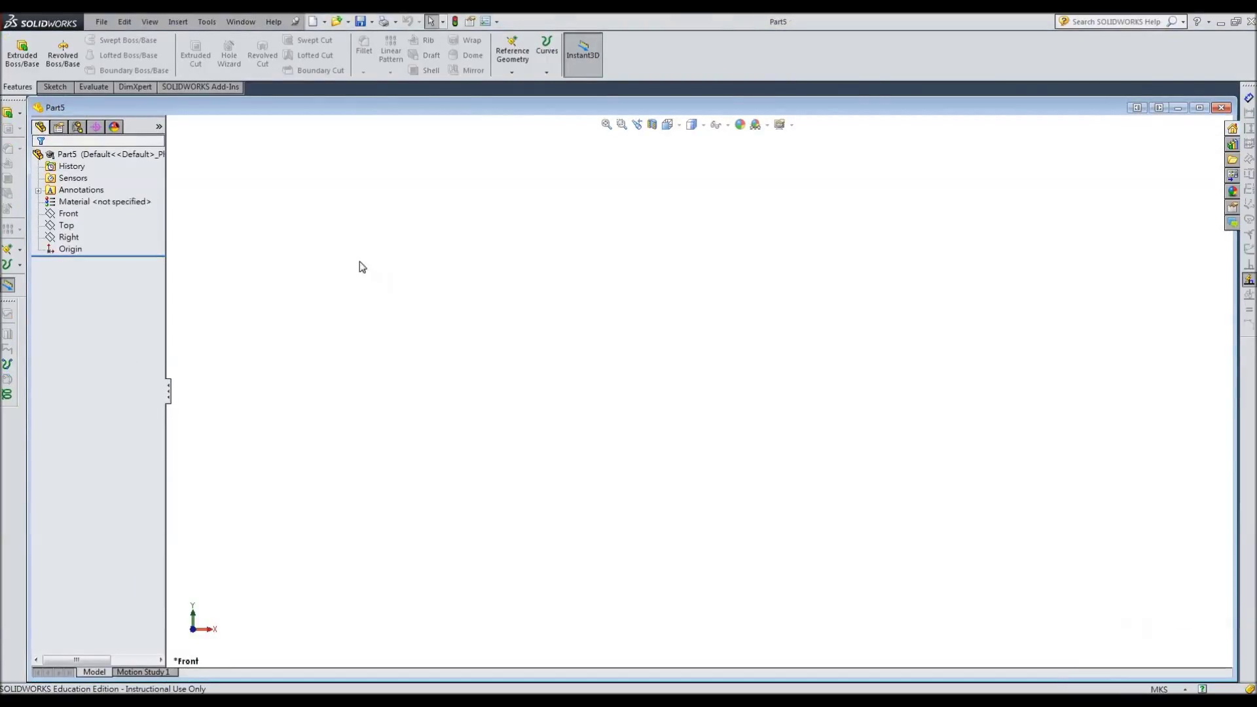
# - Sketch a horizontal straight slot about 0.15 m long on the Front plane, starting from the origin
pyautogui.click(1199, 108)
pyautogui.click(63, 193)
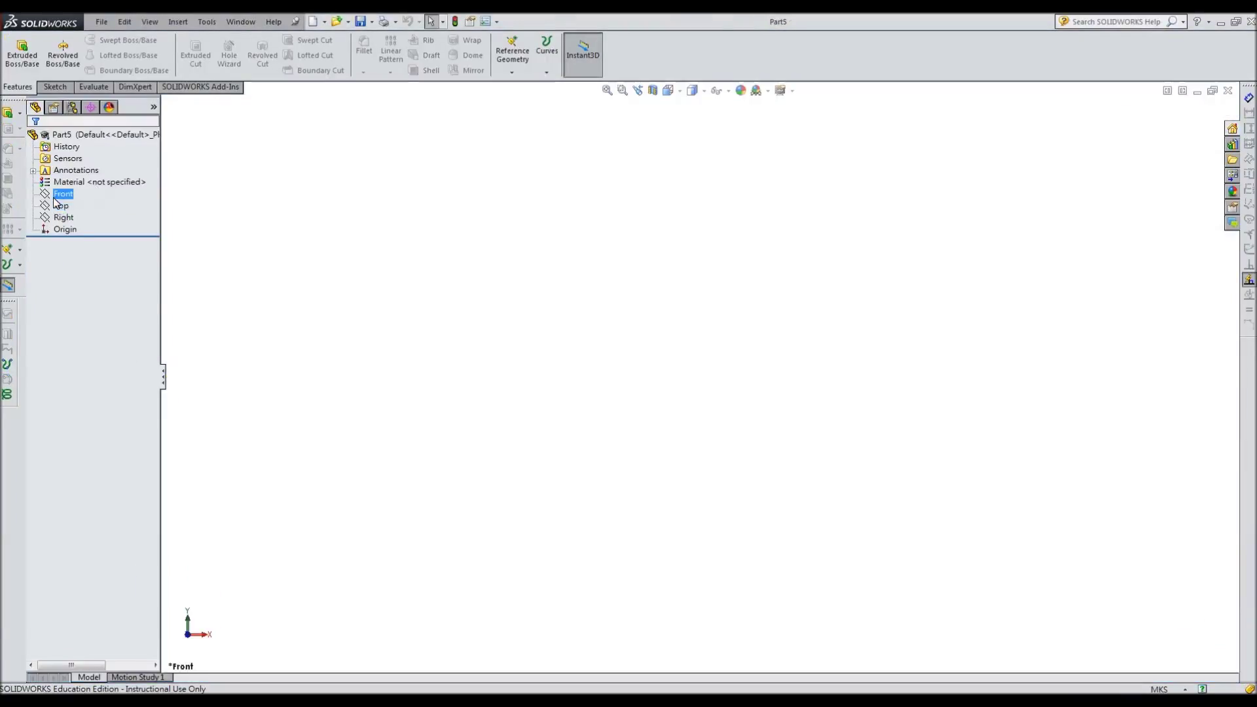
pyautogui.click(93, 179)
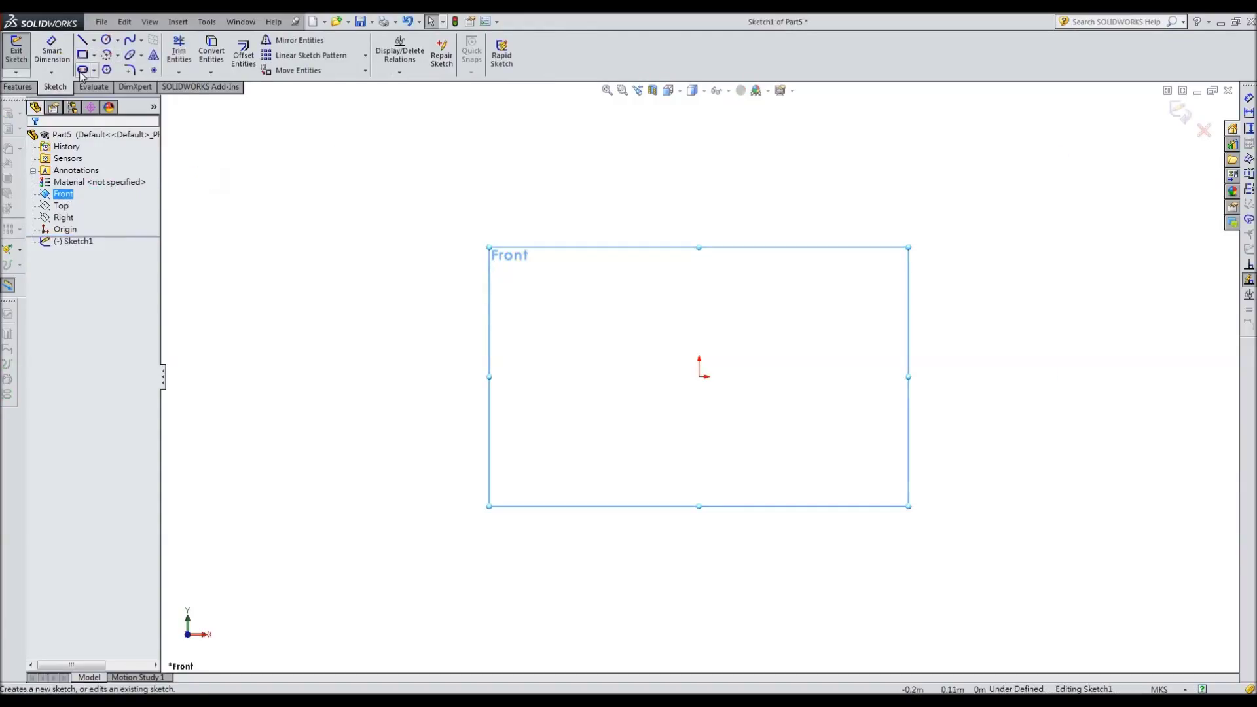
pyautogui.click(82, 70)
pyautogui.click(700, 376)
pyautogui.click(1099, 376)
pyautogui.click(1114, 441)
# - Dimension the slot's straight upper edge to a length of 3.6 m
pyautogui.press('d')
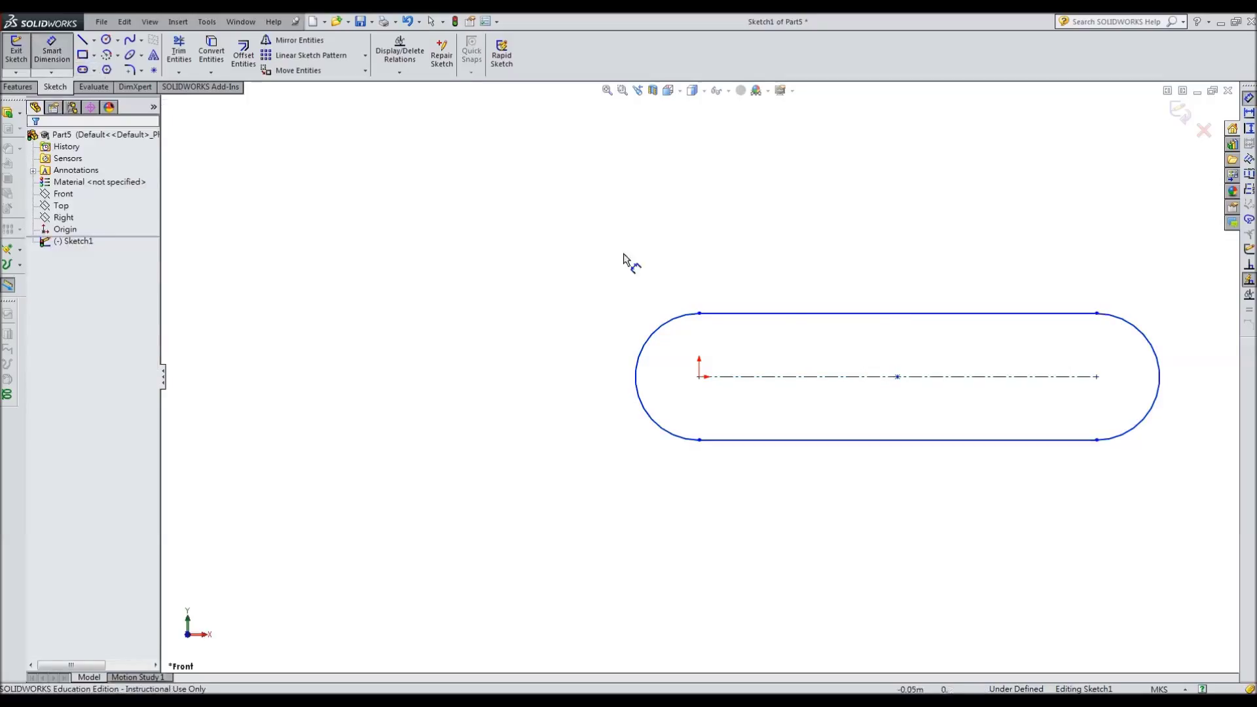
pyautogui.click(999, 313)
pyautogui.click(956, 275)
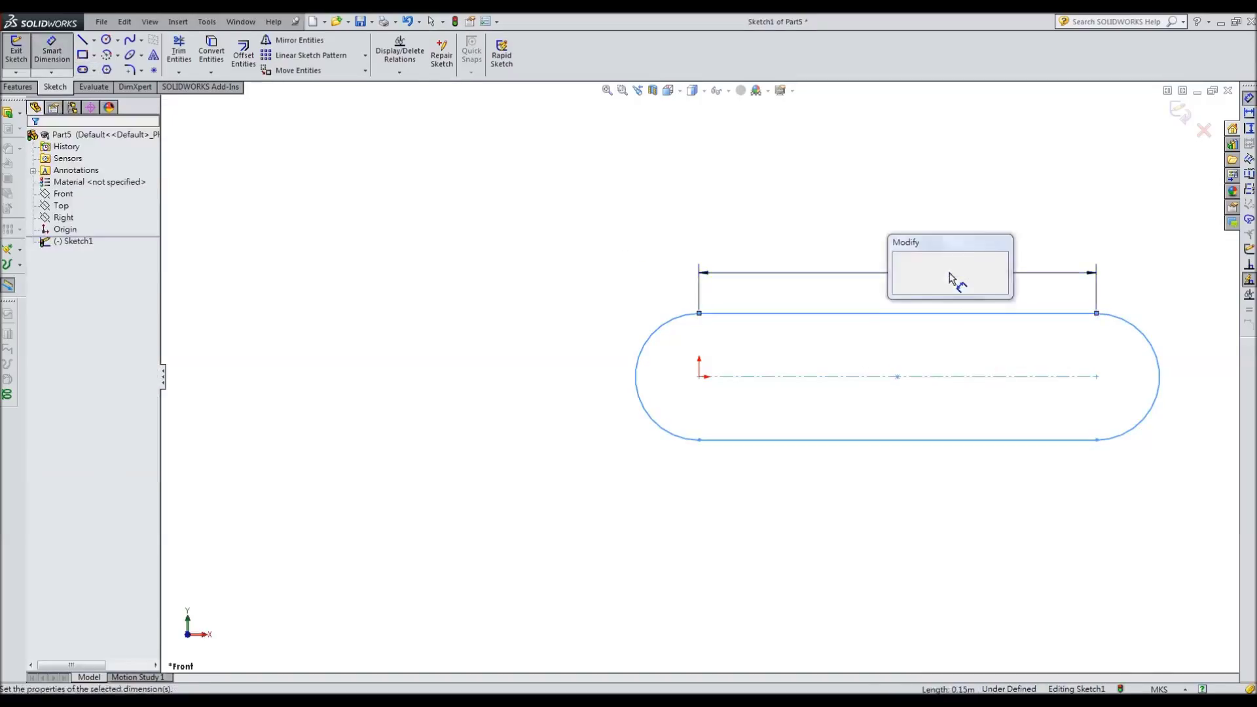
pyautogui.write('3.6')
pyautogui.press('Return')
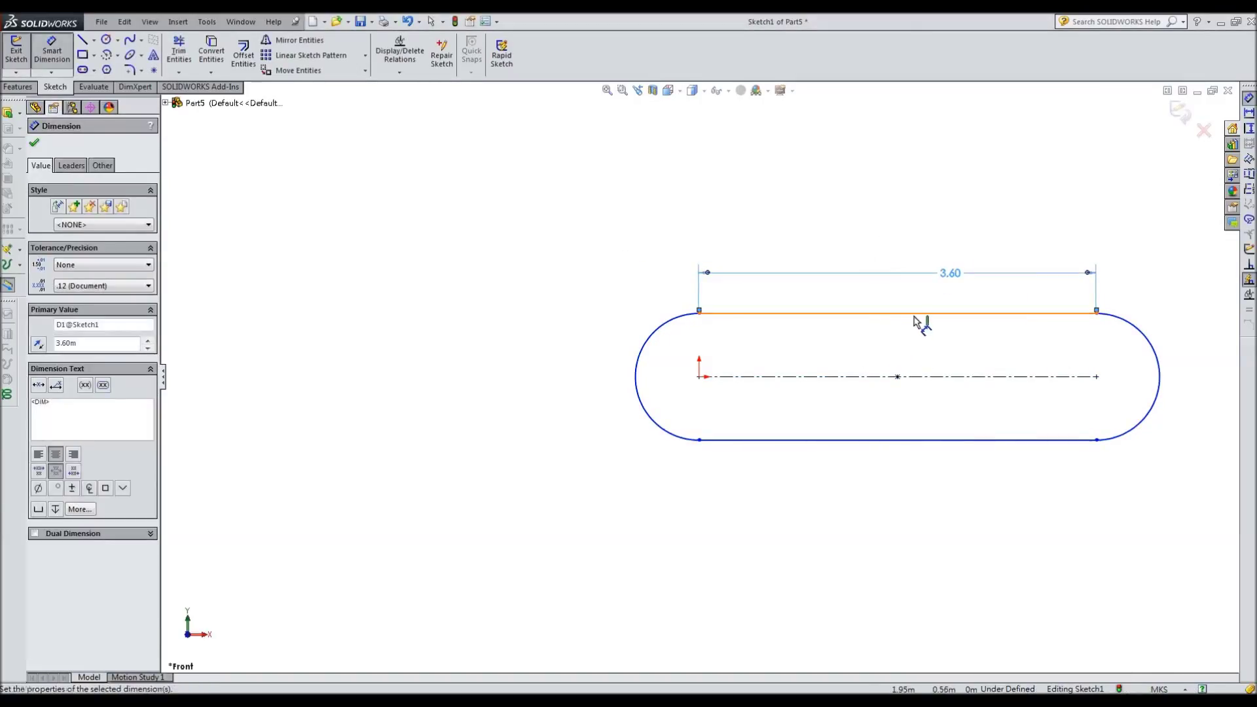
# - Dimension the slot's width between its two straight edges as 0.3 m
pyautogui.click(915, 315)
pyautogui.click(901, 441)
pyautogui.click(589, 387)
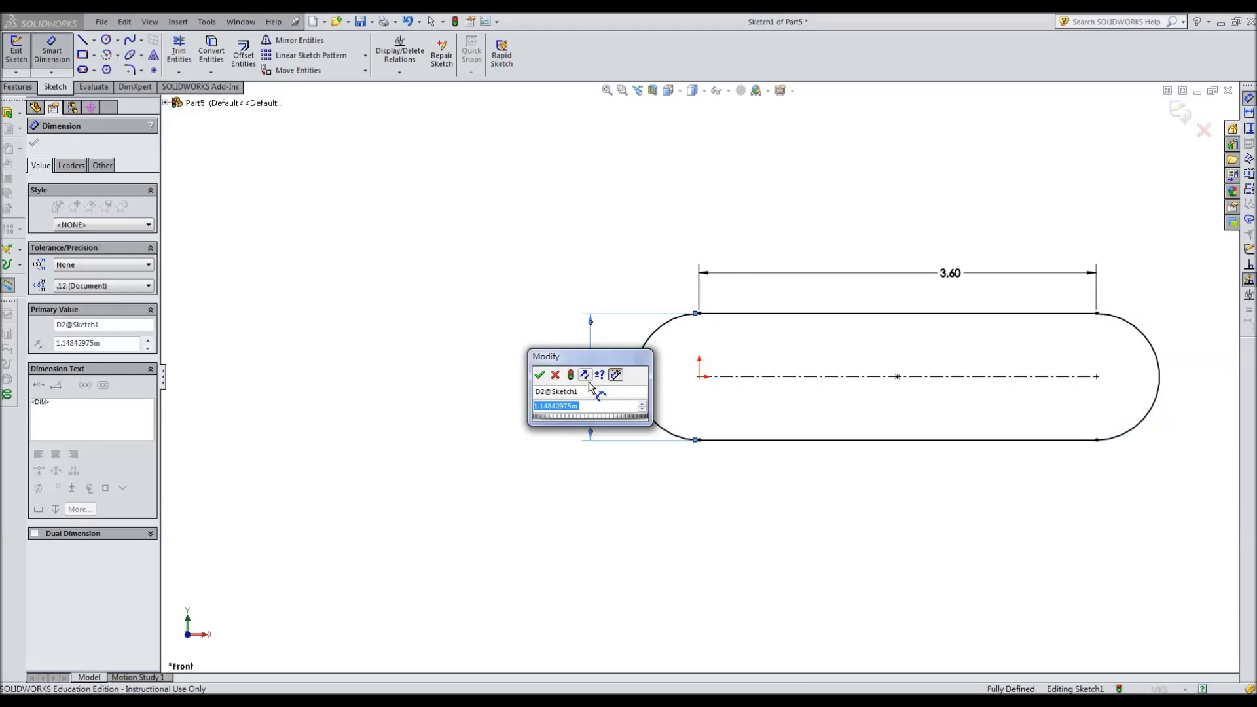
pyautogui.write('0.3')
pyautogui.press('Return')
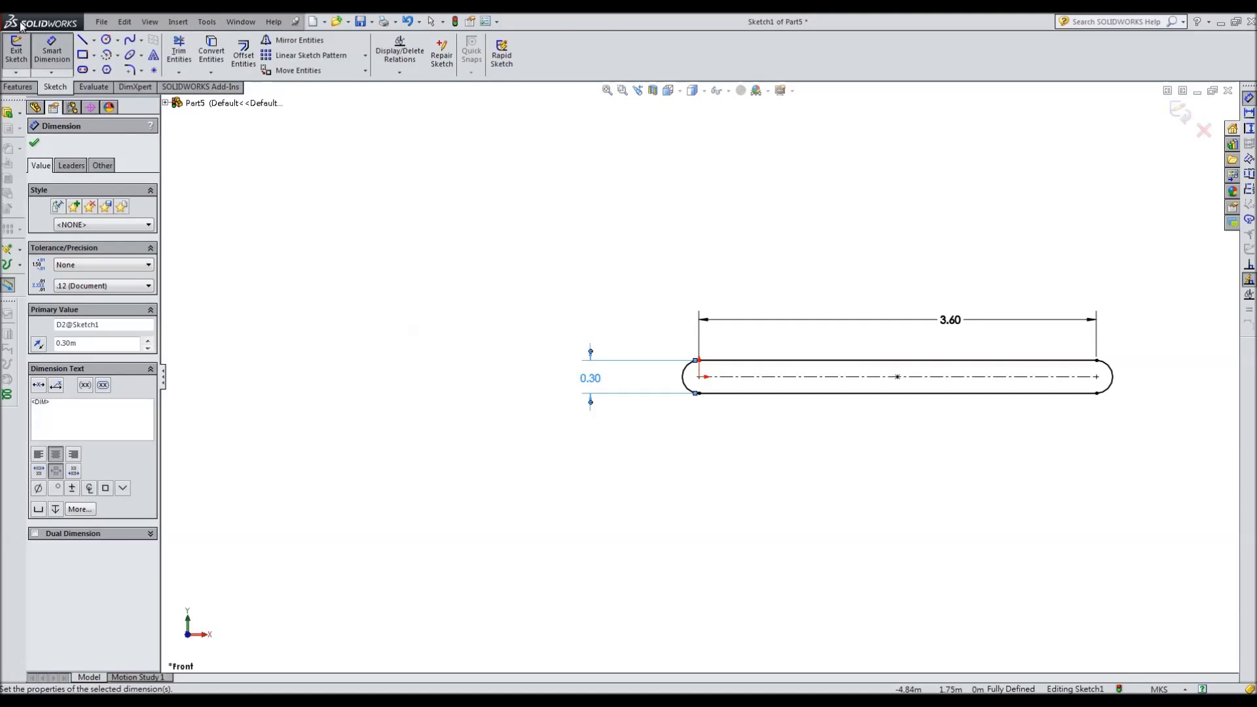
# - Extrude the slot profile as a boss with the Mid Plane condition and a depth of 0.1 m
pyautogui.click(18, 87)
pyautogui.click(21, 53)
pyautogui.click(99, 219)
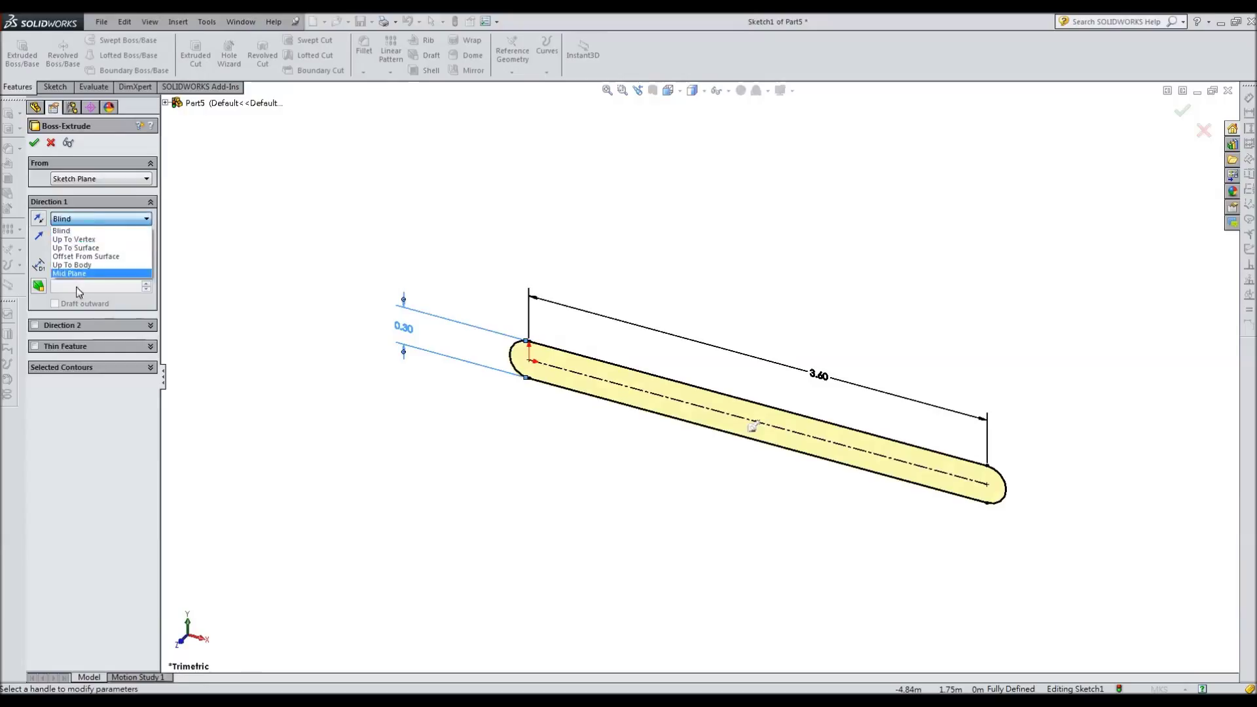
pyautogui.click(78, 273)
pyautogui.doubleClick(86, 266)
pyautogui.write('0.1')
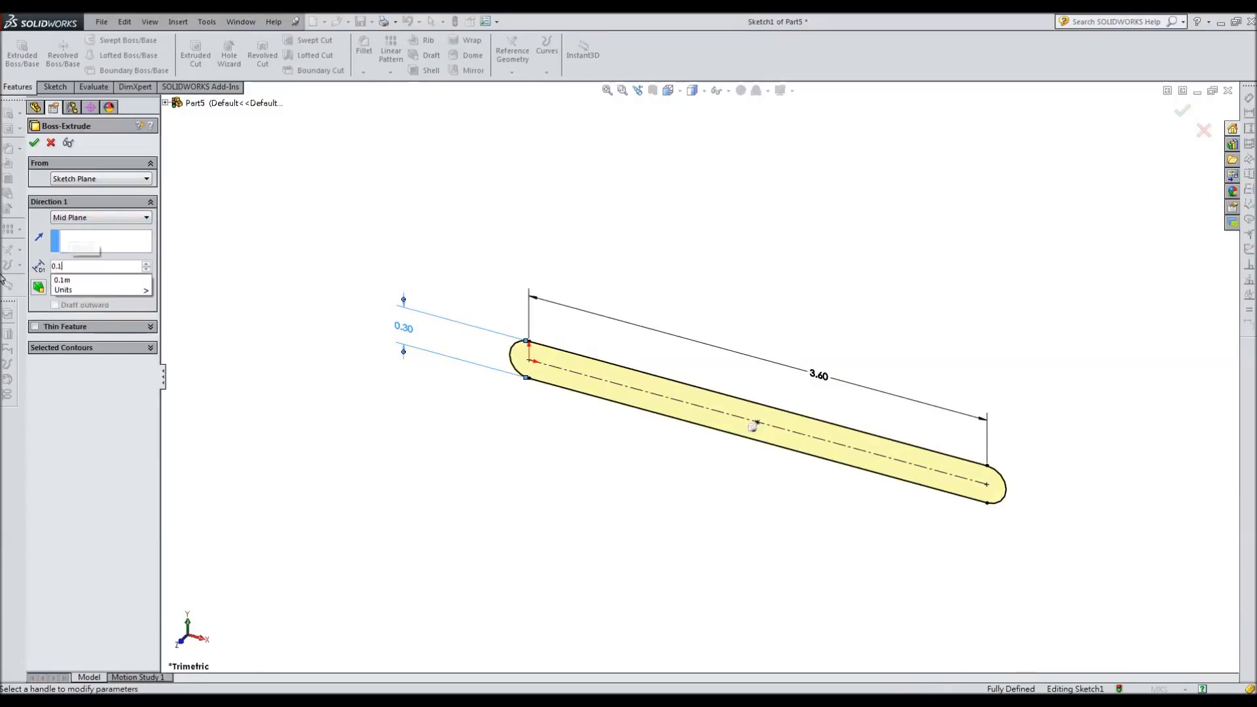
pyautogui.press('Return')
pyautogui.click(34, 143)
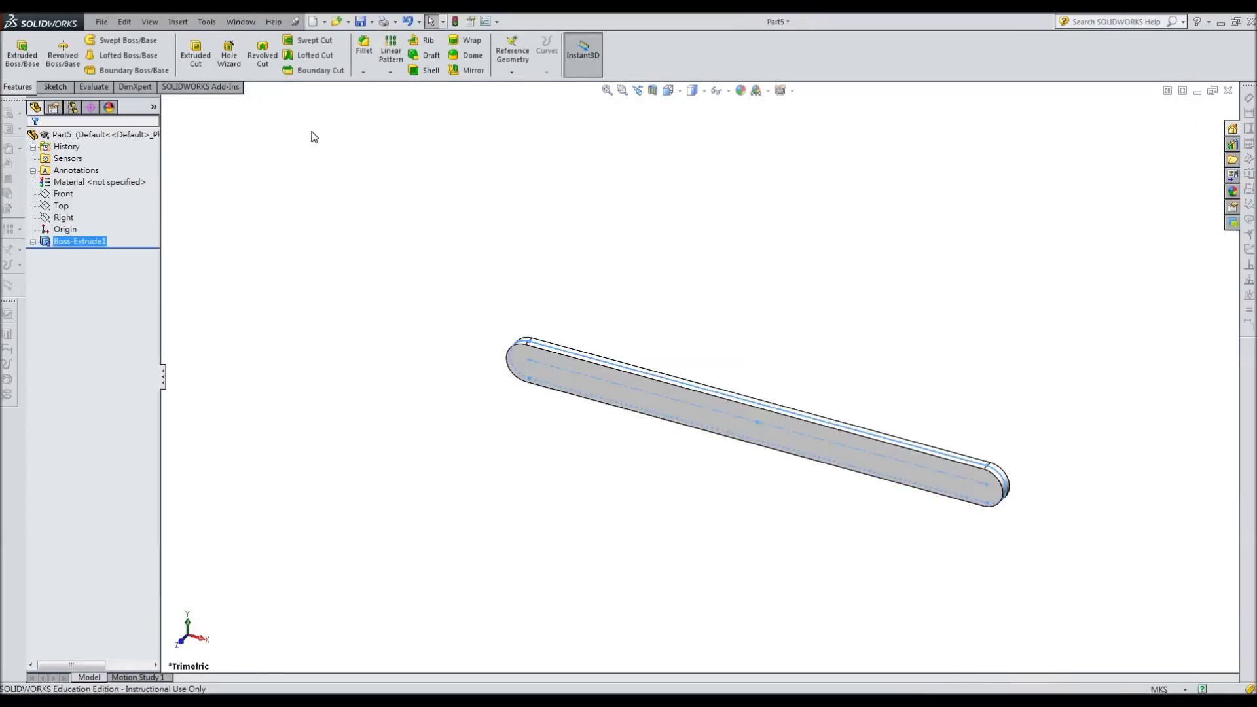
# - Start a sketch on the Front plane and place a point on the bar's centerline about 1.33 m from the origin
pyautogui.click(63, 194)
pyautogui.click(72, 179)
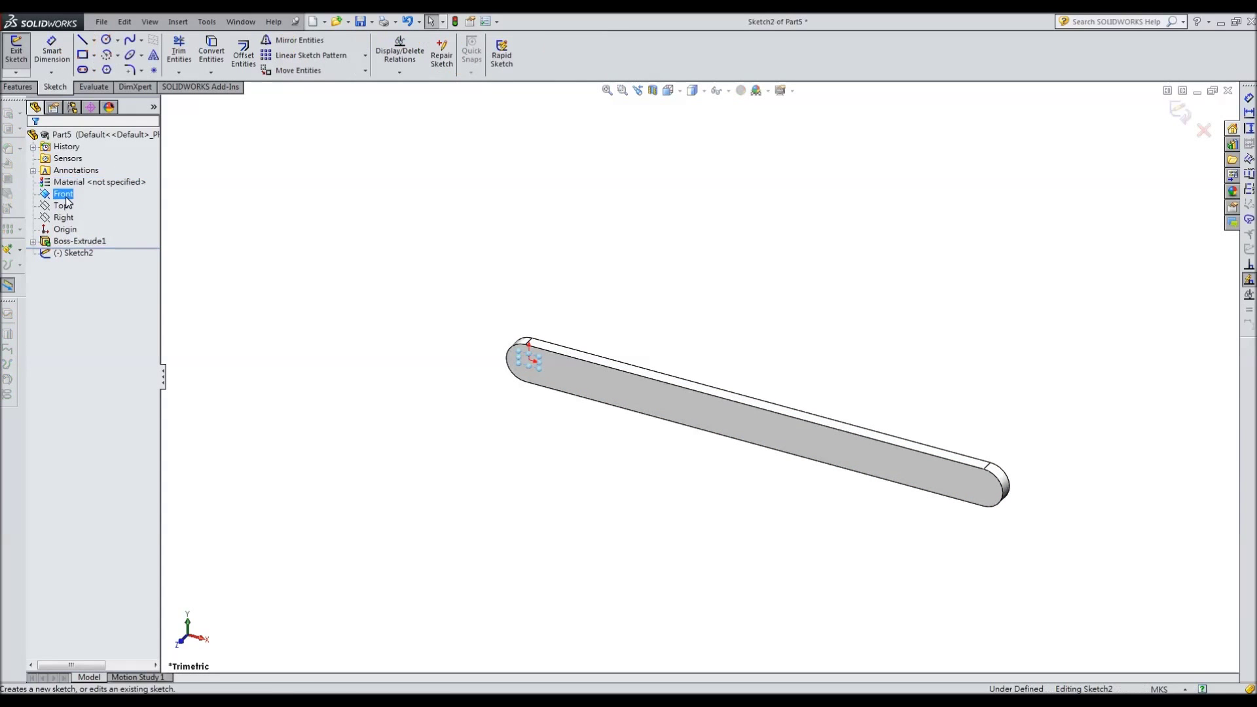
pyautogui.click(118, 179)
pyautogui.click(153, 70)
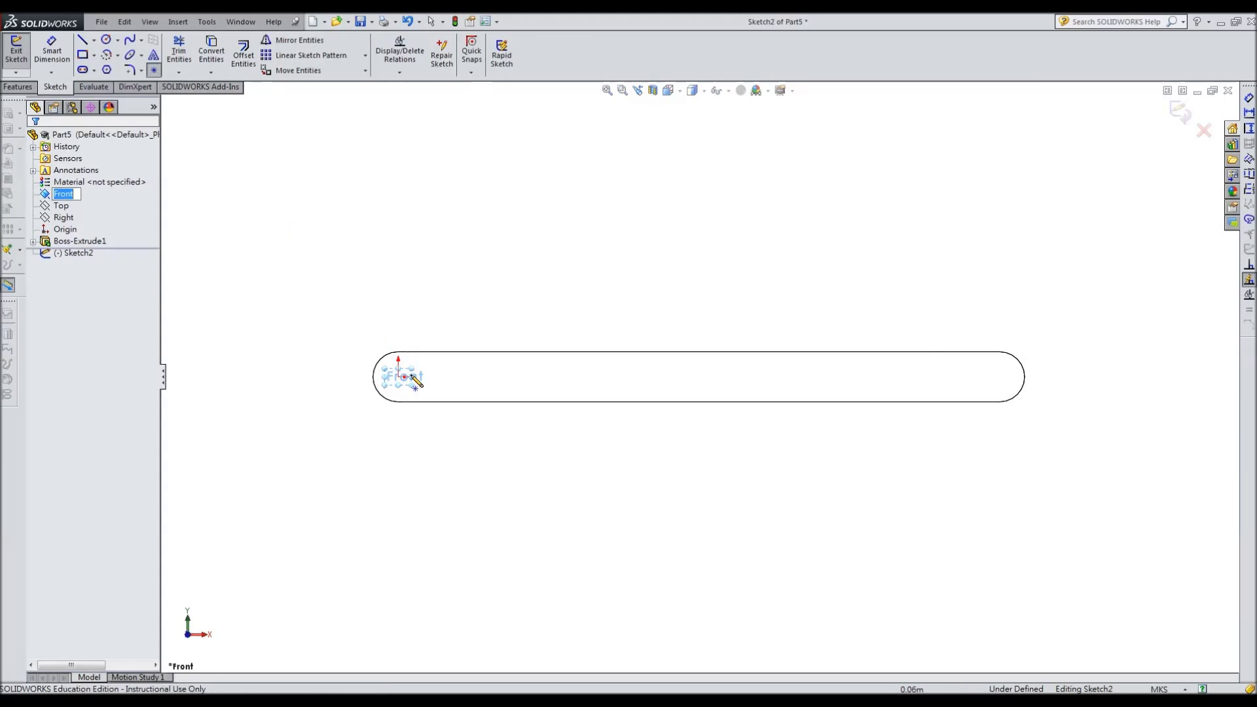
pyautogui.click(621, 376)
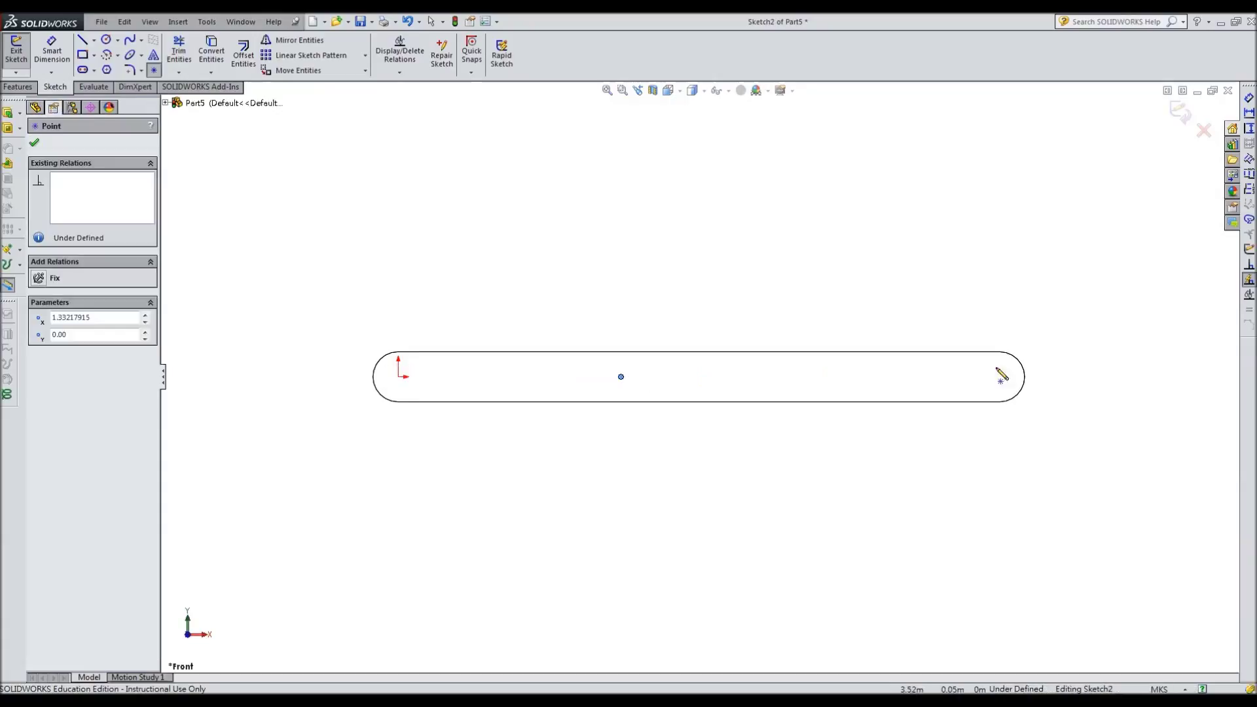
pyautogui.click(35, 145)
# - Add sketch points at the origin and at the center of the bar's far rounded end
pyautogui.click(154, 71)
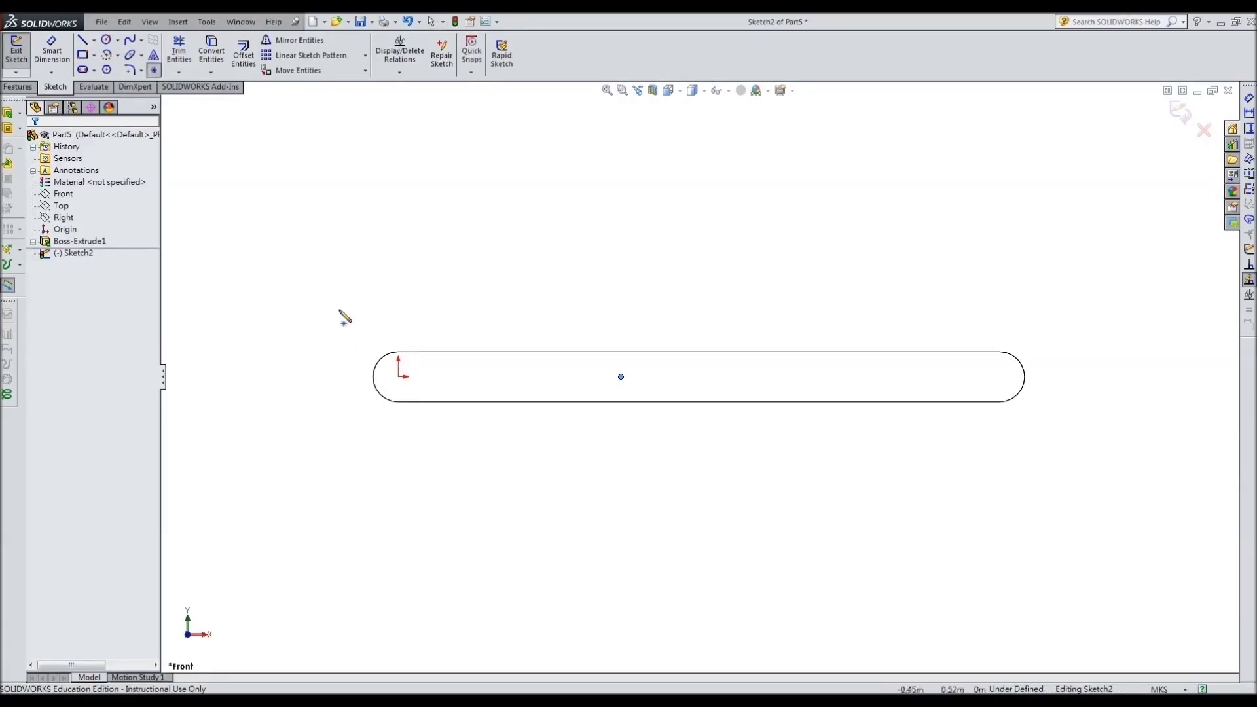
pyautogui.click(398, 376)
pyautogui.click(36, 145)
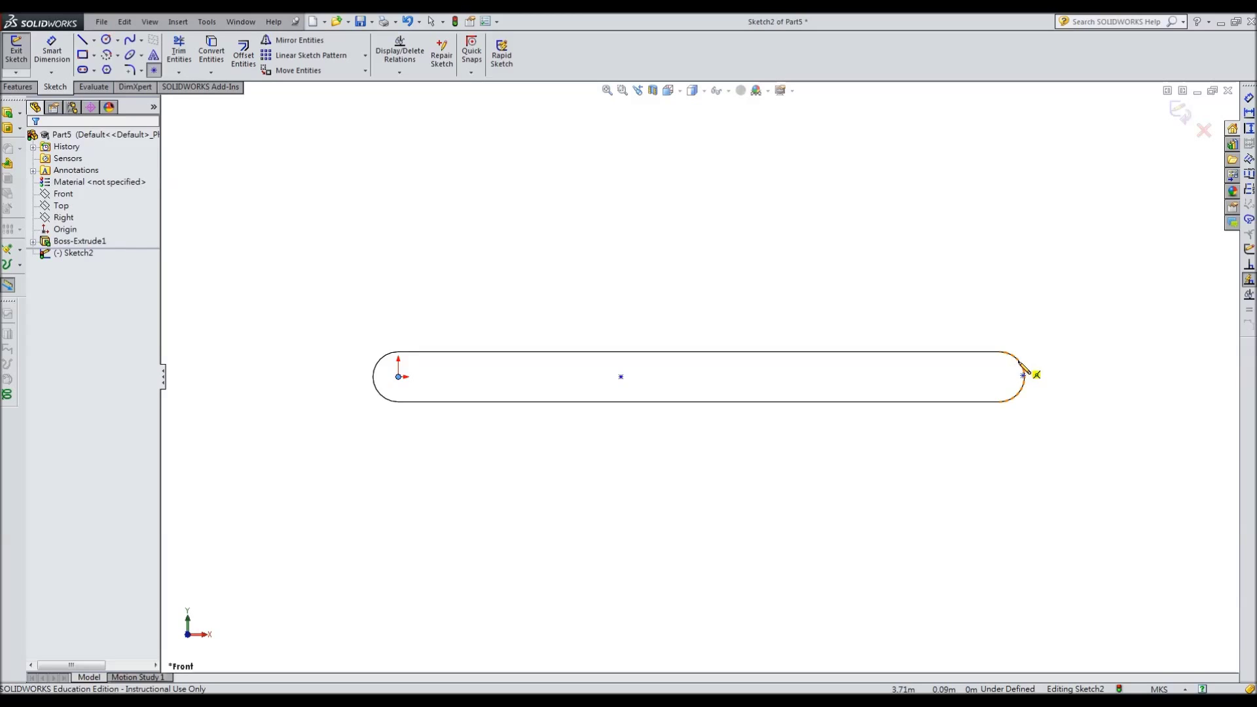
pyautogui.click(999, 378)
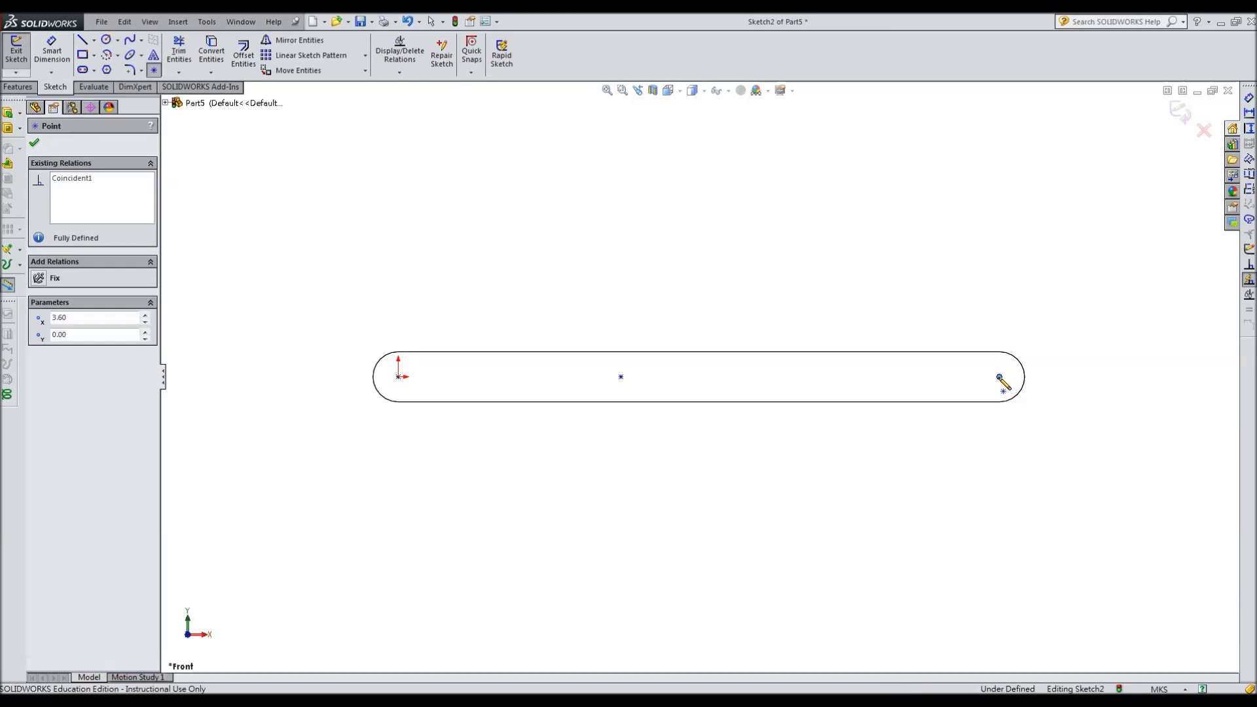
pyautogui.click(36, 145)
# - Dimension the middle point 2.4 m from the origin point and exit the sketch
pyautogui.click(52, 50)
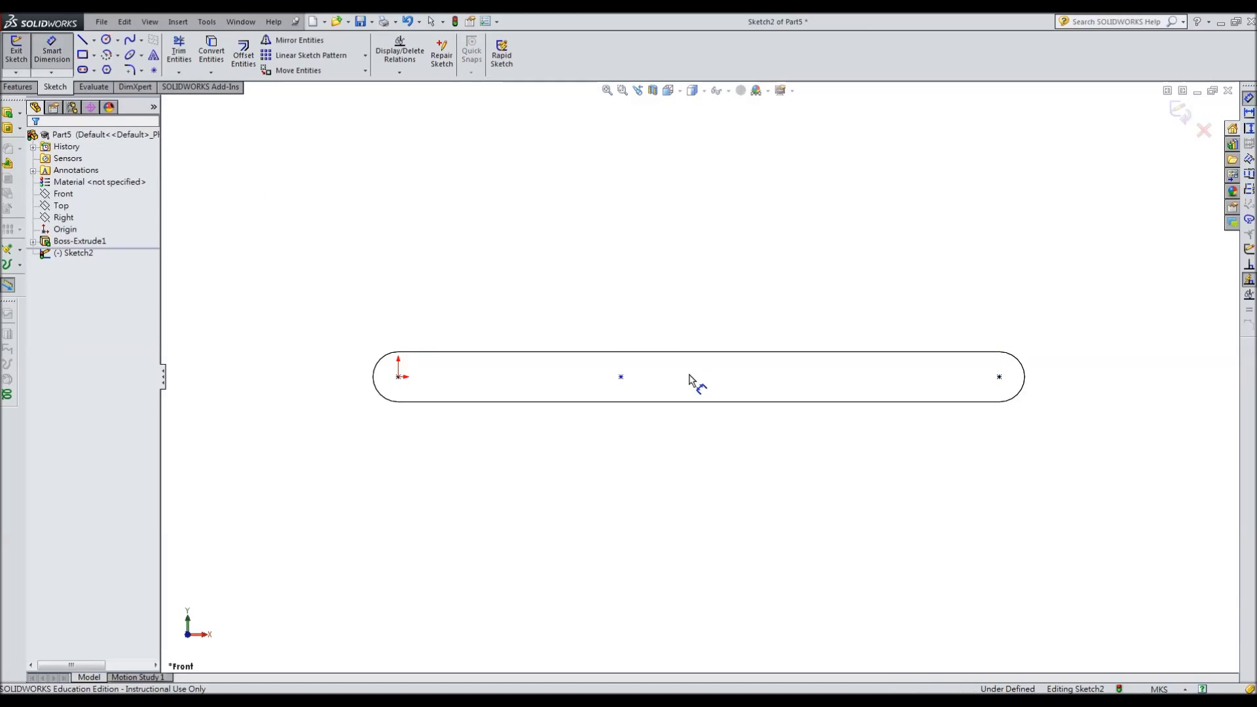
pyautogui.click(621, 376)
pyautogui.click(398, 378)
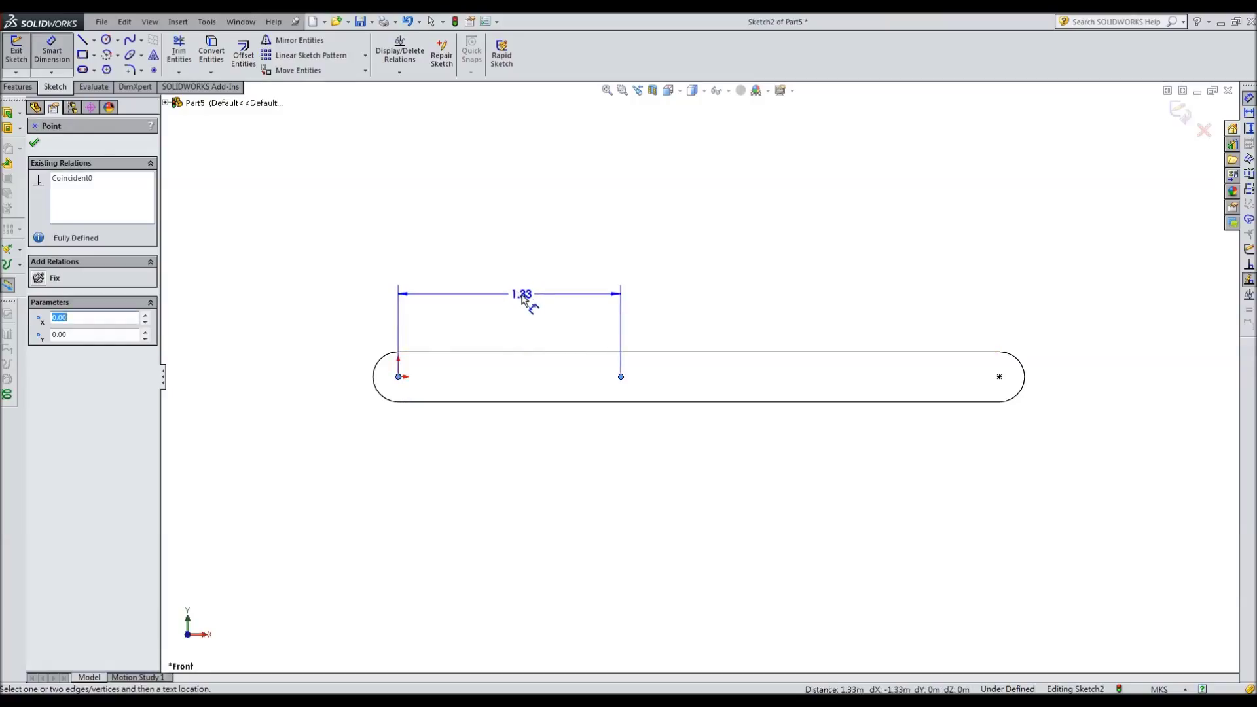
pyautogui.click(521, 298)
pyautogui.write('2.4')
pyautogui.press('Return')
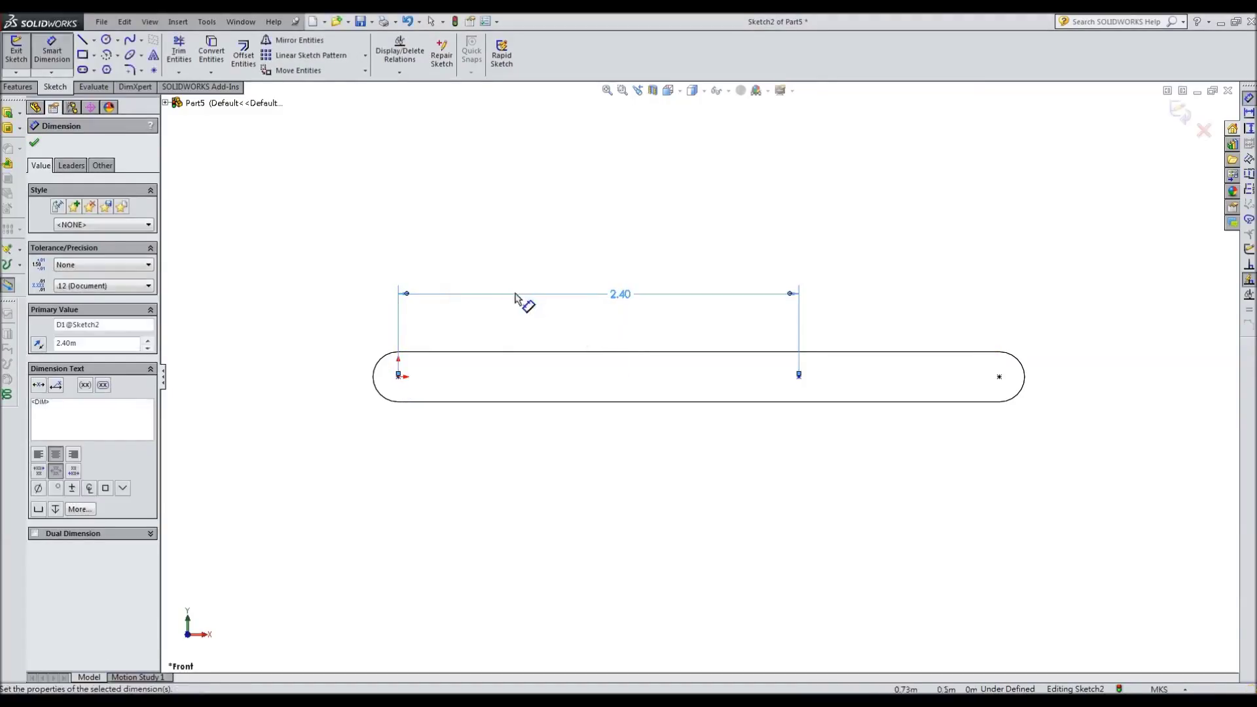
pyautogui.click(36, 146)
pyautogui.click(1181, 113)
# - Save the part under the file name Horizontal
pyautogui.click(669, 91)
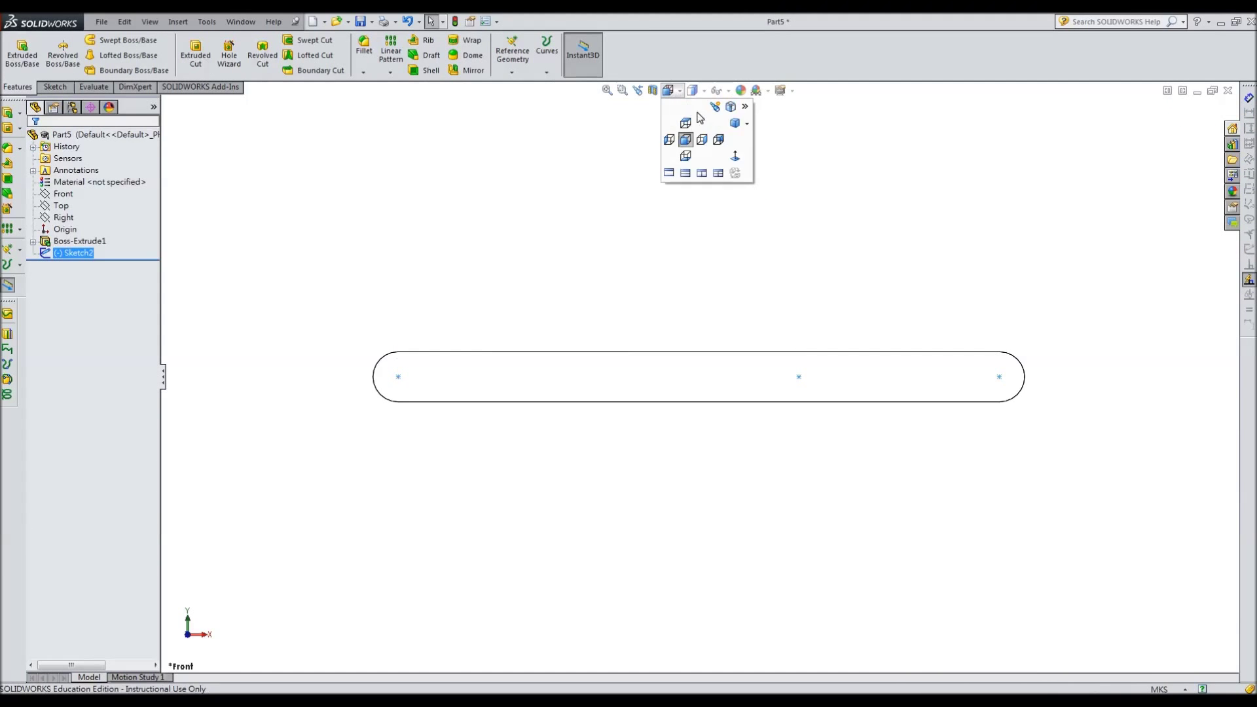
pyautogui.click(734, 124)
pyautogui.click(359, 24)
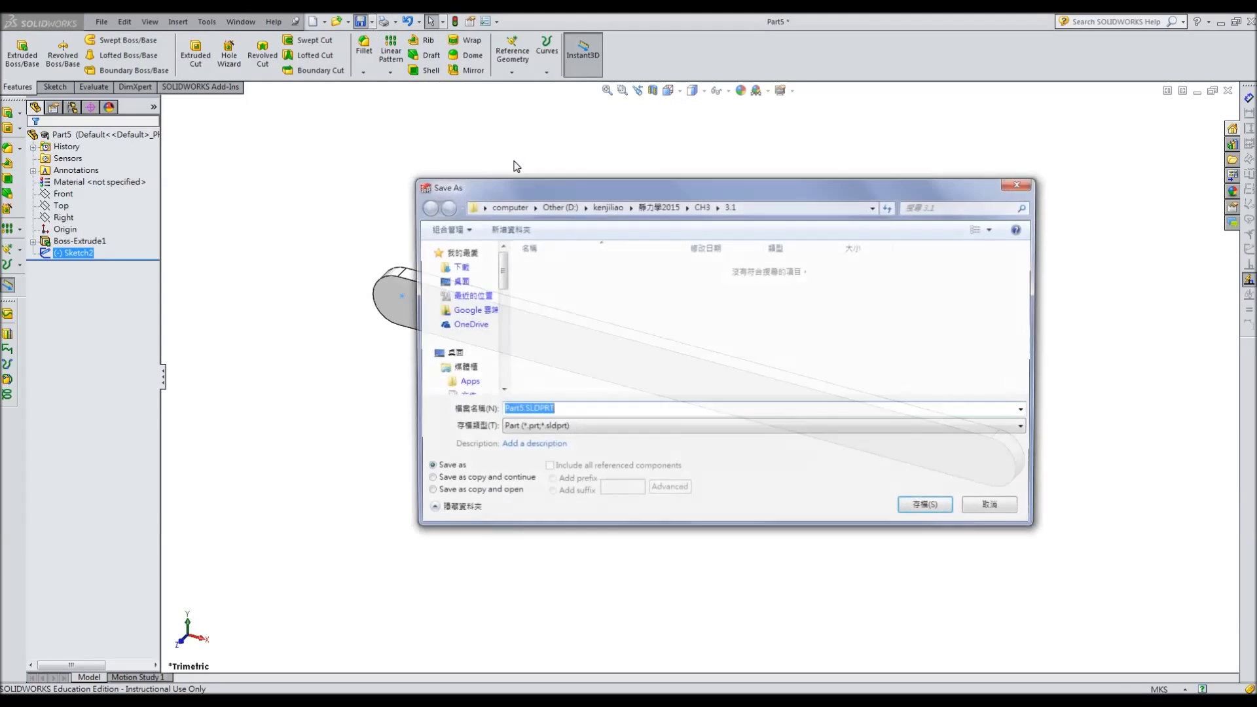
pyautogui.write('Hor')
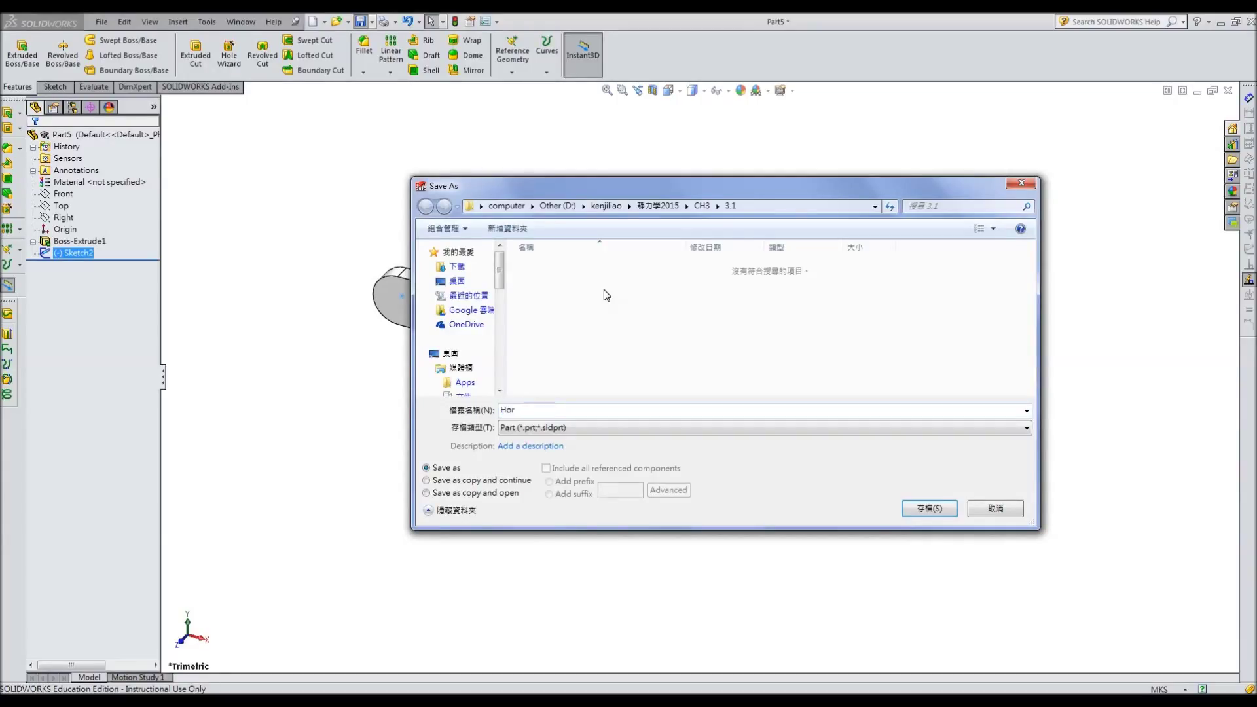
pyautogui.write('izontal')
pyautogui.press('Return')
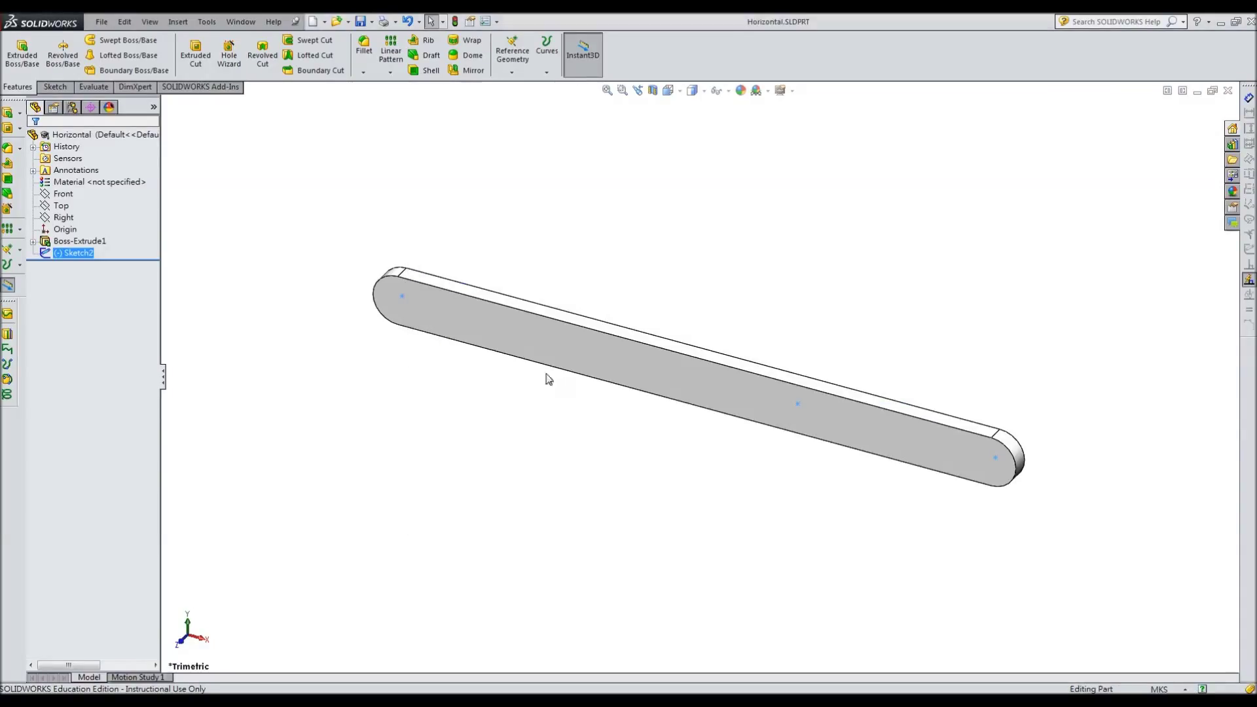
# - Create a new part document and set its unit system to MKS
pyautogui.click(313, 21)
pyautogui.doubleClick(330, 262)
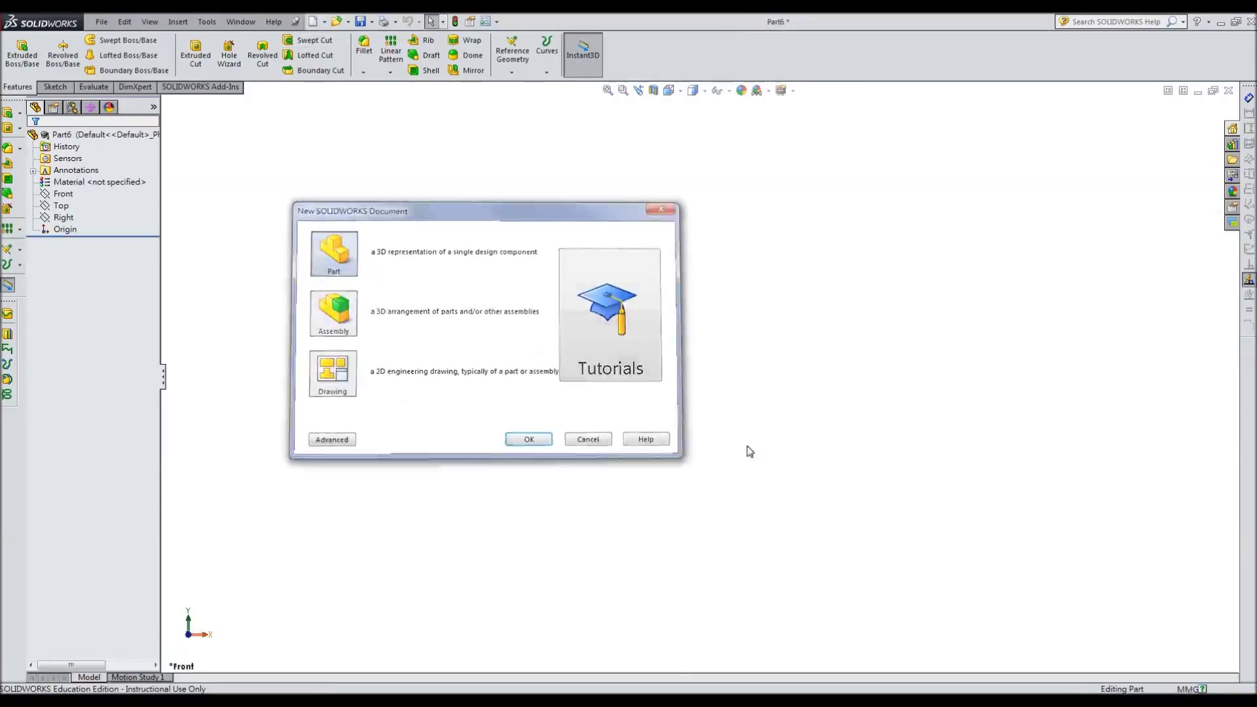
pyautogui.click(1159, 689)
pyautogui.click(1137, 635)
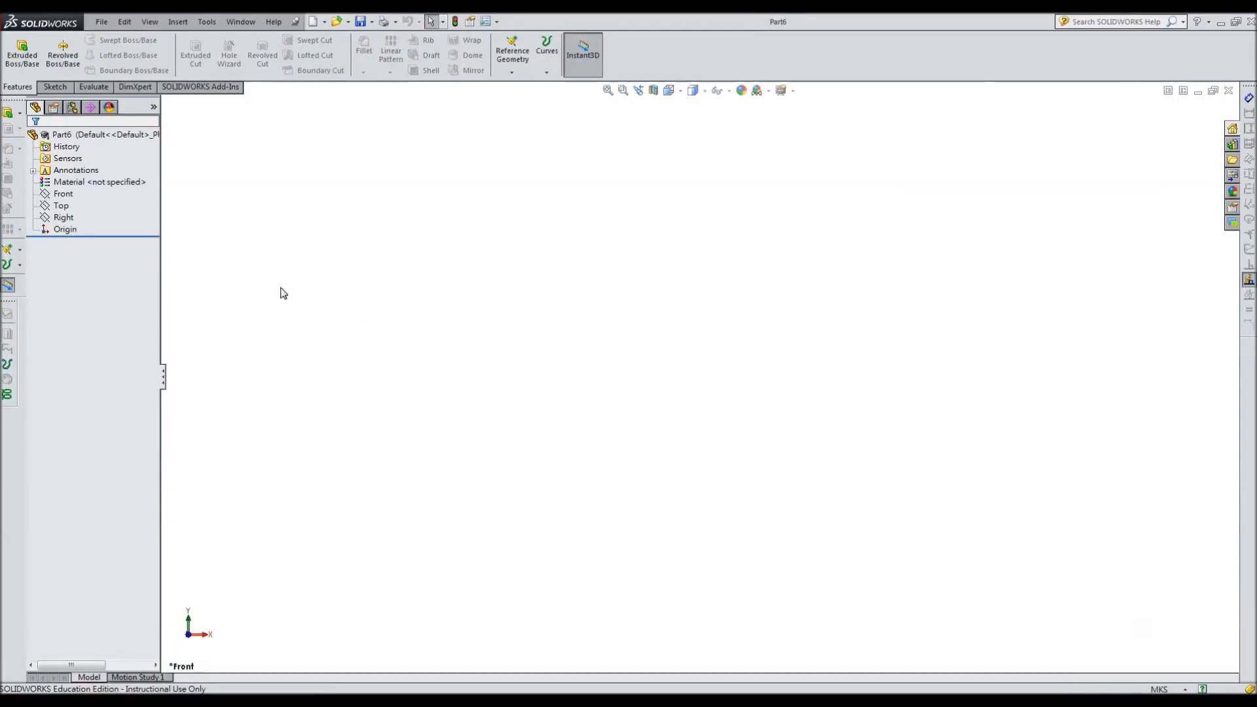
# - Sketch a horizontal straight slot on the new part's Front plane, starting from the origin
pyautogui.click(77, 177)
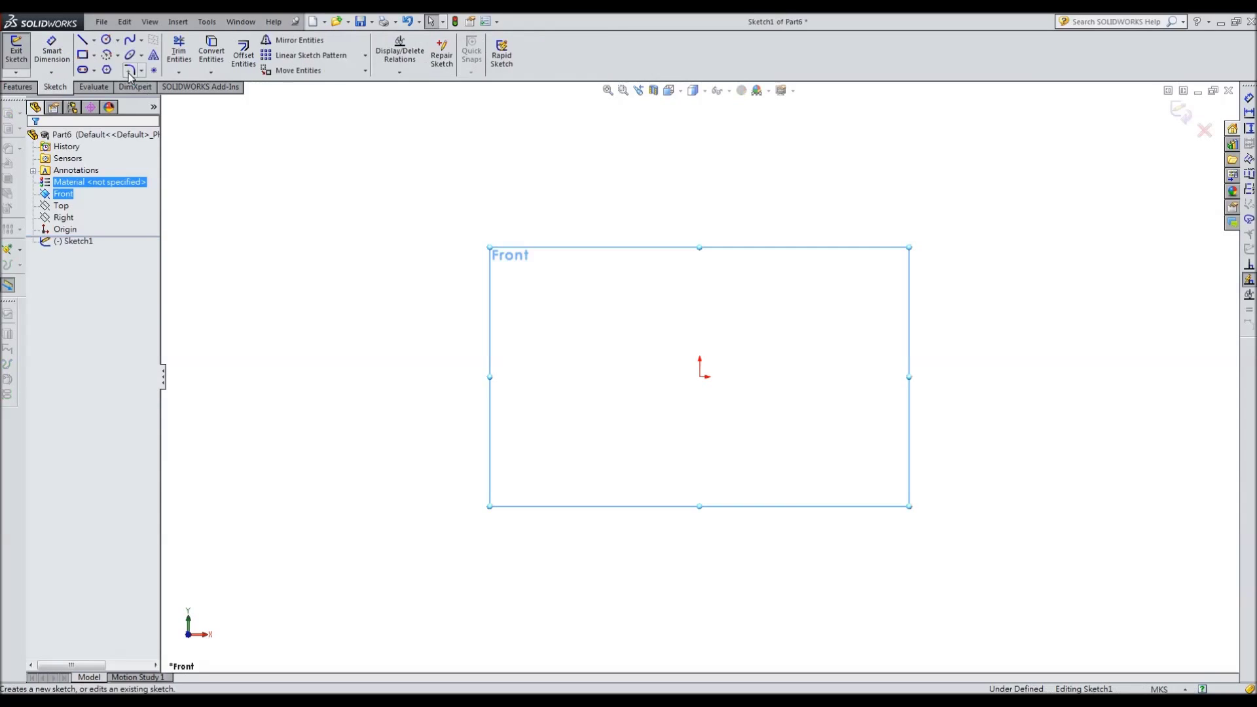
pyautogui.click(91, 72)
pyautogui.click(700, 377)
pyautogui.click(1154, 377)
pyautogui.click(1100, 419)
# - Dimension the slot's straight upper edge to a length of 5.4 m
pyautogui.click(51, 51)
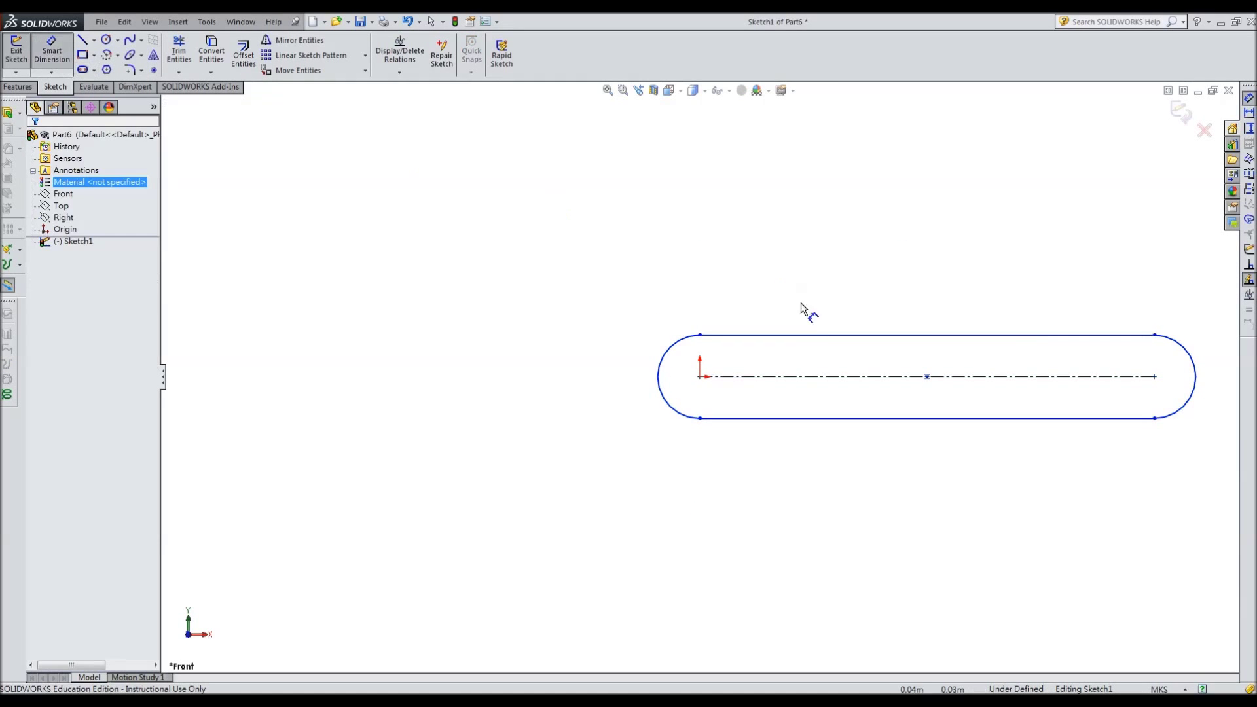
pyautogui.click(821, 337)
pyautogui.click(848, 294)
pyautogui.write('5.4')
pyautogui.press('Return')
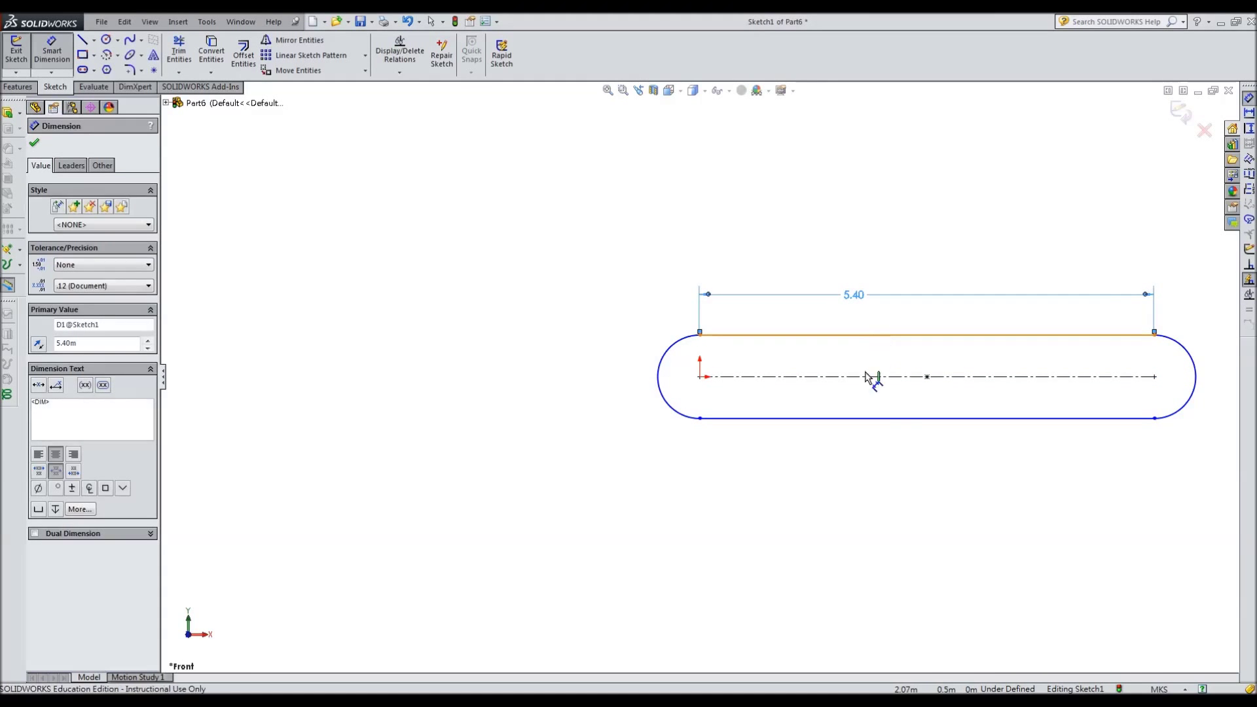
# - Dimension the distance between the 5.4 m slot's two straight edges as 0.3 m
pyautogui.click(872, 337)
pyautogui.click(872, 417)
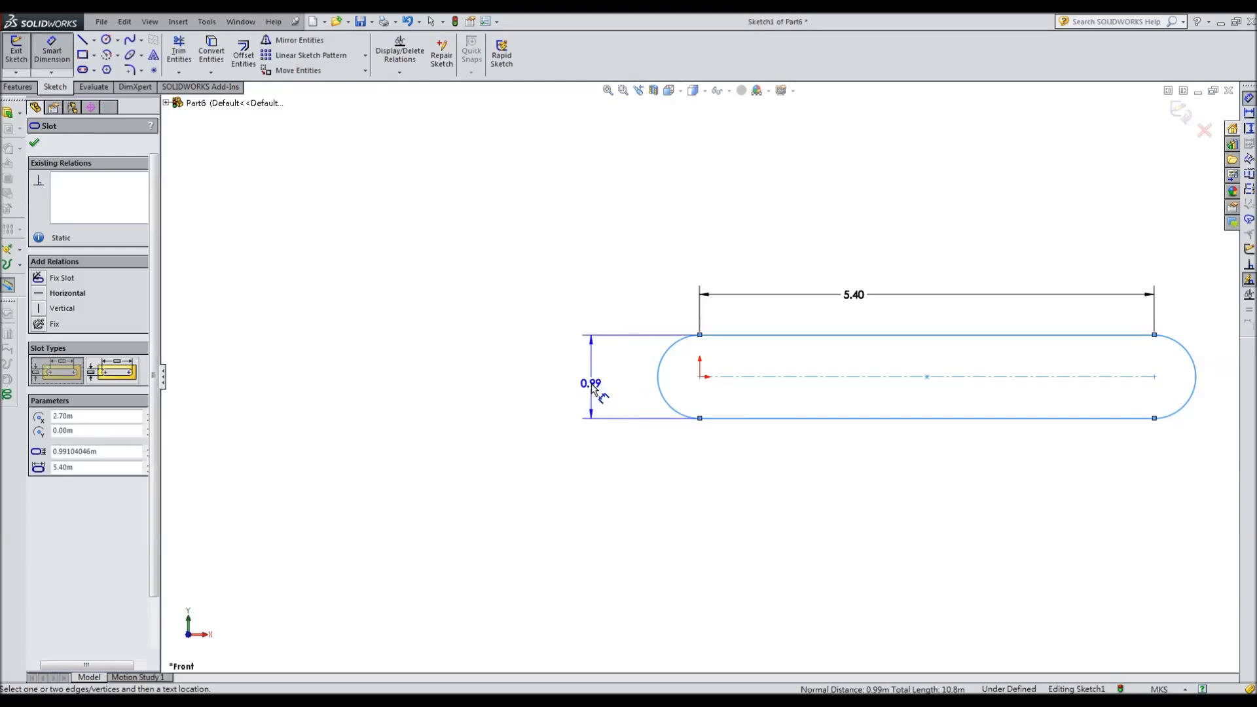
pyautogui.click(593, 385)
pyautogui.write('0.3')
pyautogui.press('Return')
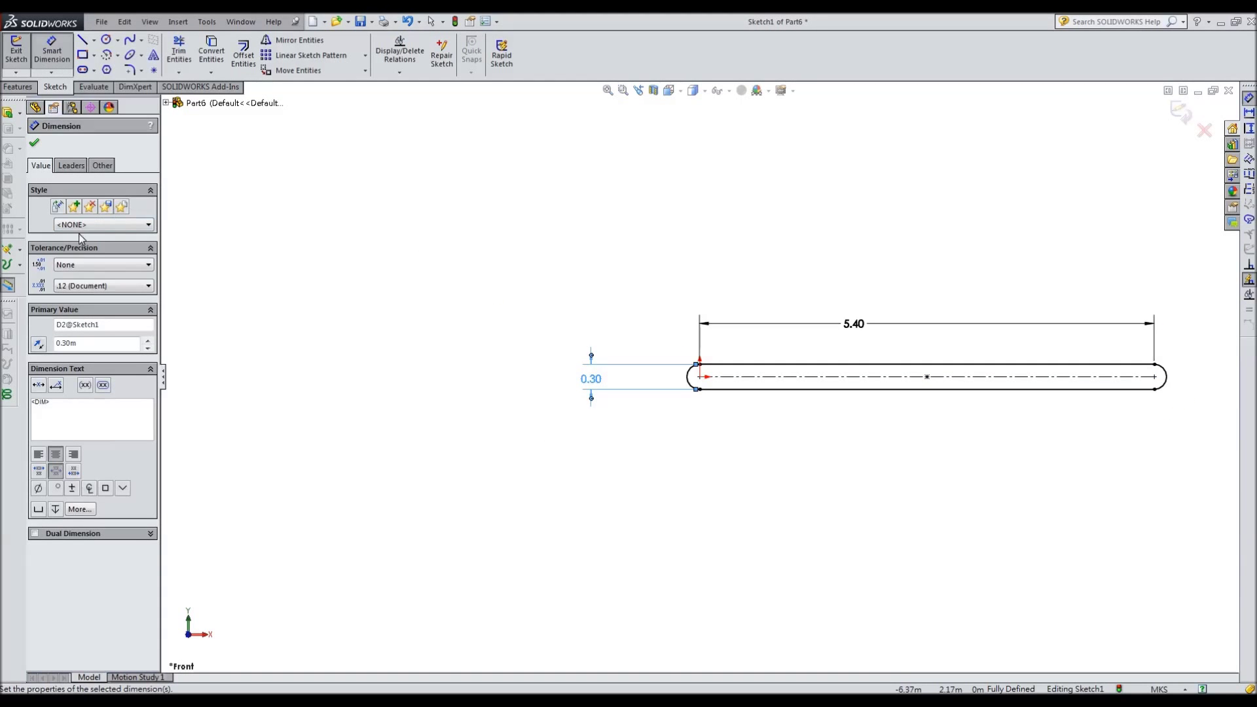
# - Extrude the 5.4 m slot profile as a boss, using Mid Plane with a depth of 0.1 m
pyautogui.click(18, 86)
pyautogui.click(22, 53)
pyautogui.click(102, 218)
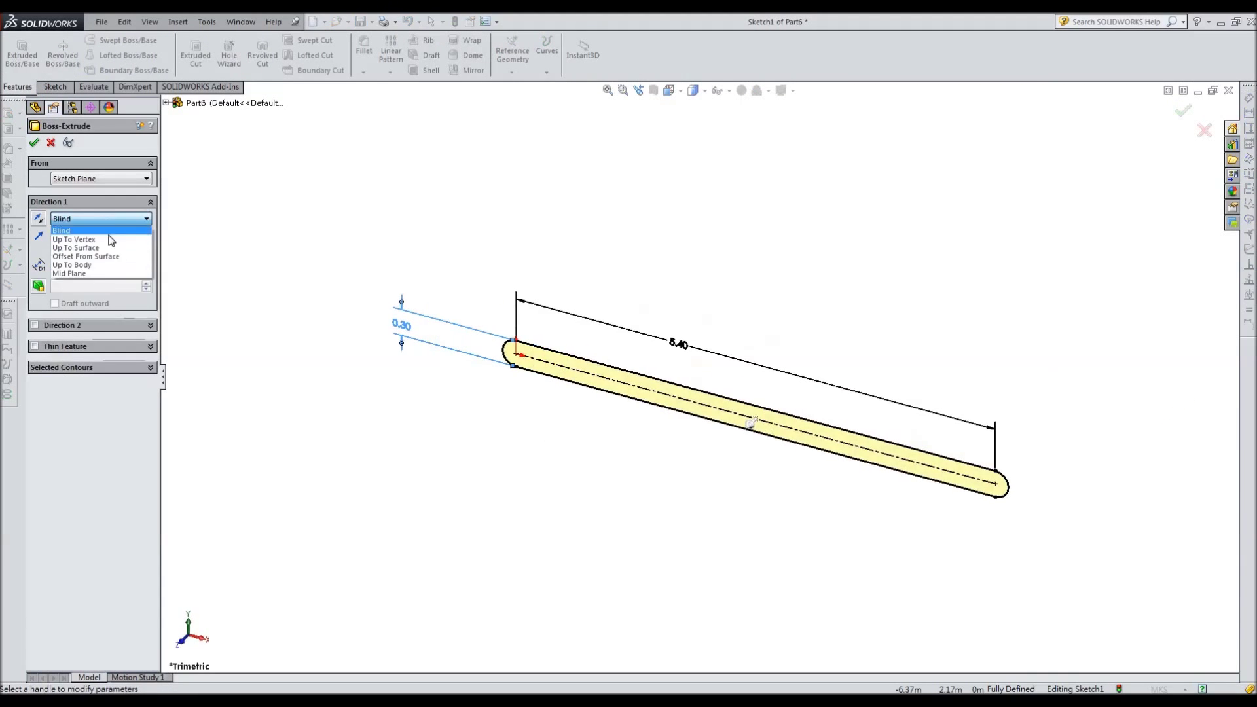
pyautogui.click(102, 274)
pyautogui.scroll(9, 146, 270)
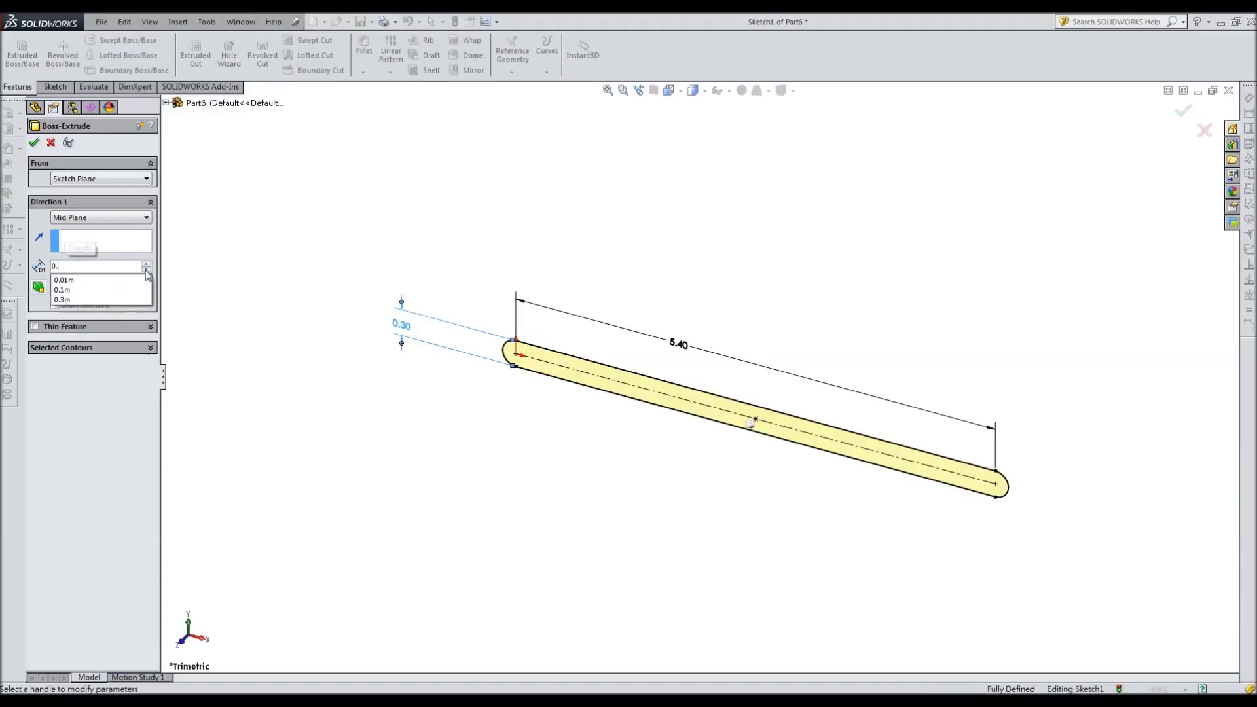
pyautogui.click(34, 142)
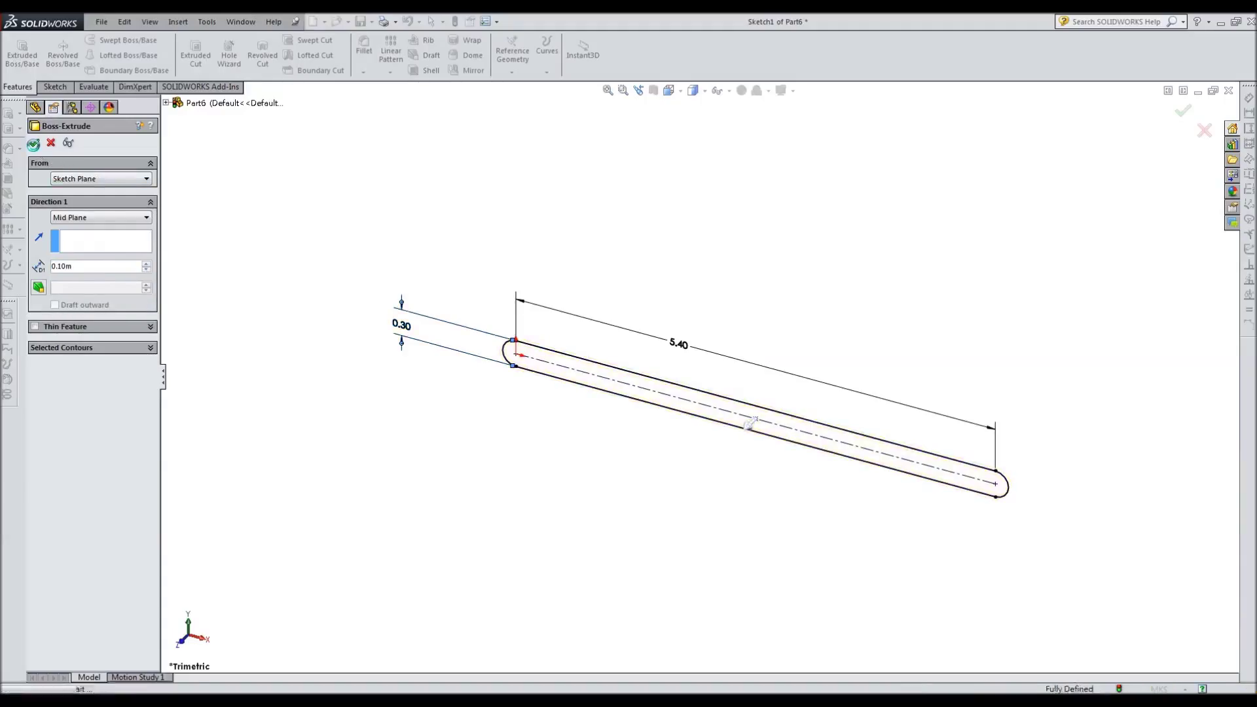
# - Start a sketch on the Front plane and place points at the origin and at the arc centre of the 5.4 m bar's far end
pyautogui.click(64, 194)
pyautogui.click(79, 182)
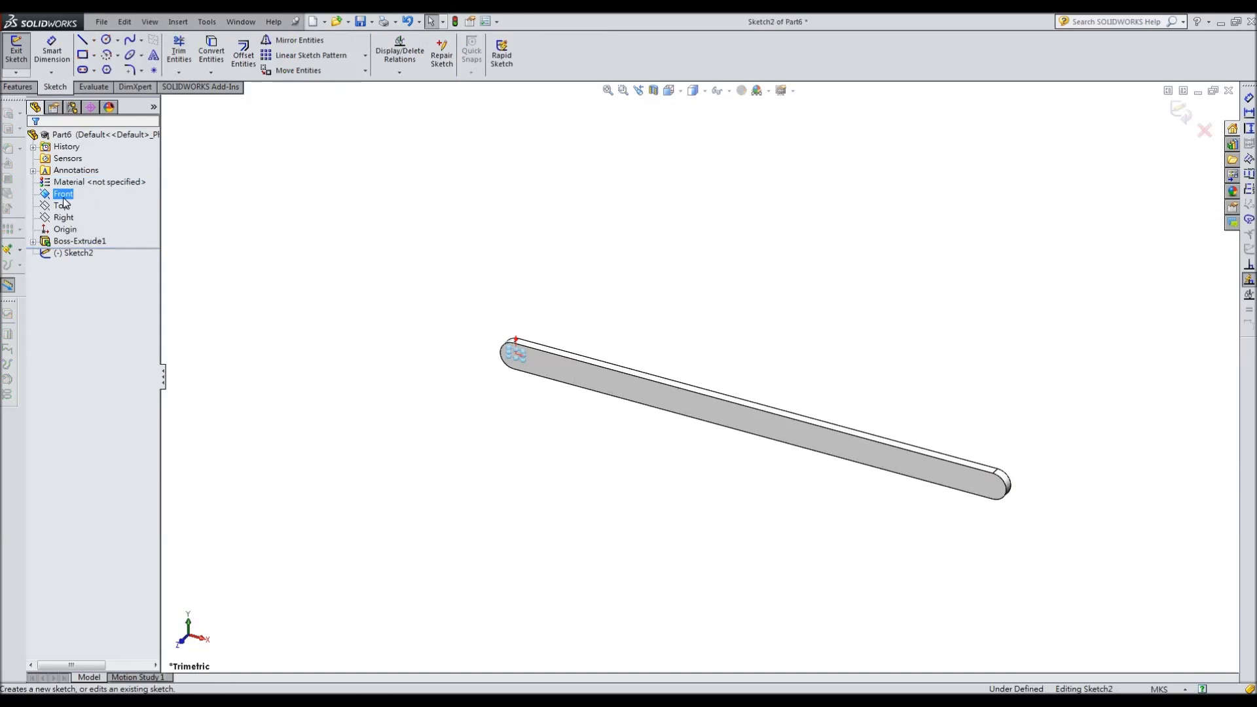
pyautogui.click(125, 181)
pyautogui.click(155, 70)
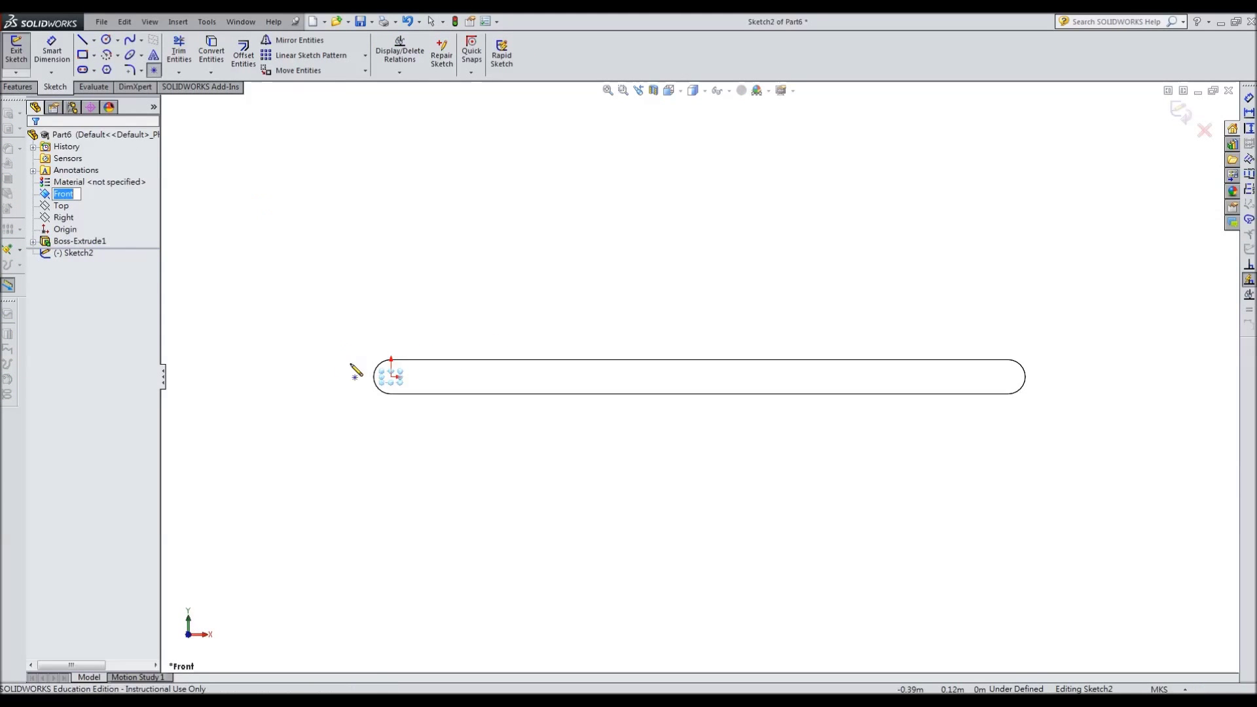
pyautogui.click(391, 377)
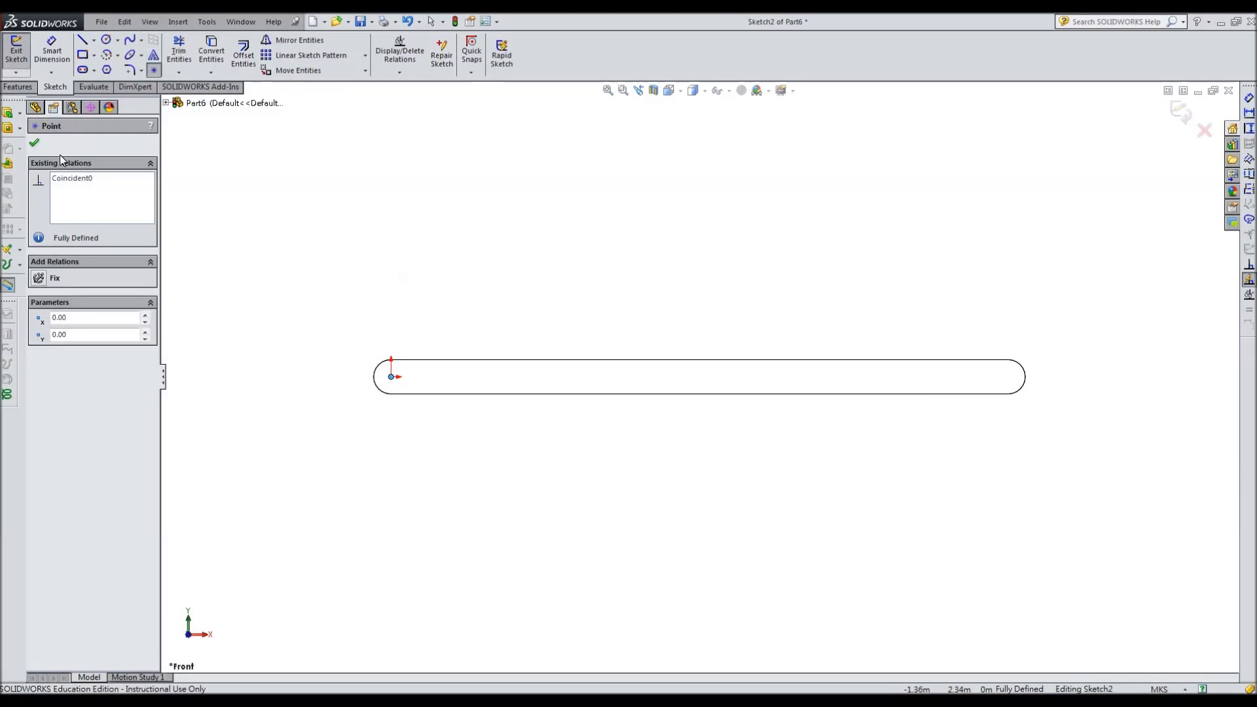
pyautogui.click(36, 144)
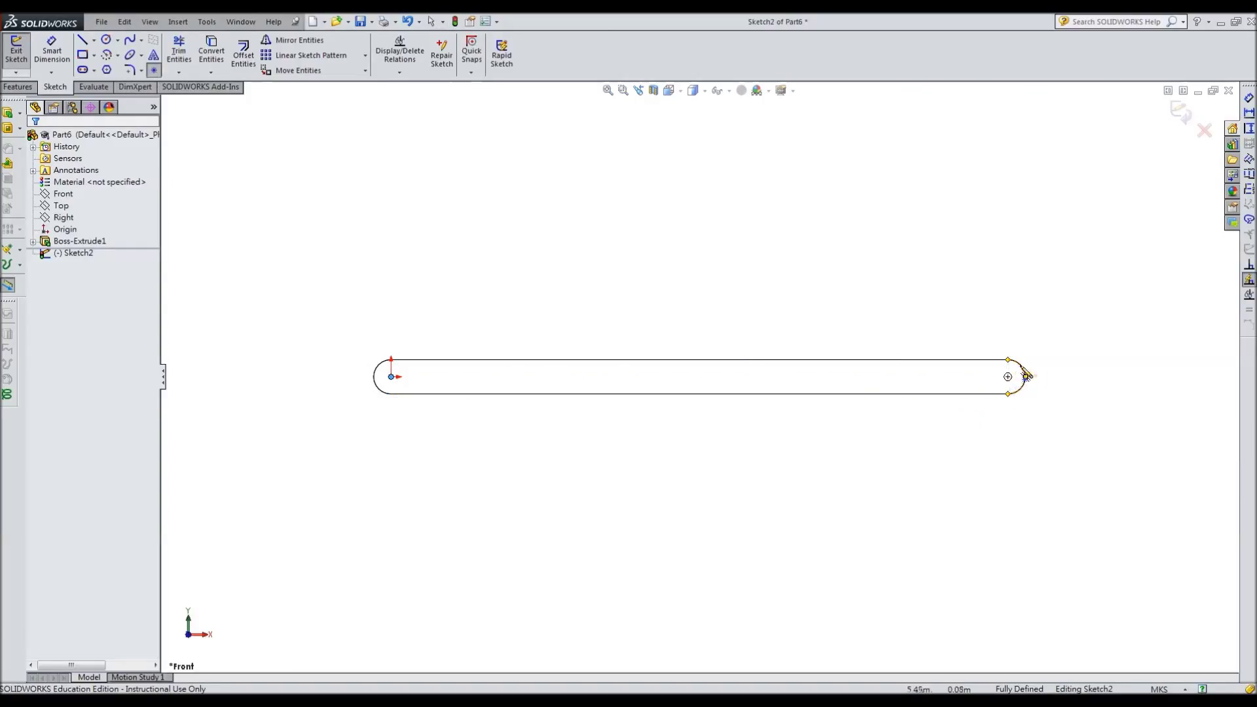
pyautogui.click(1008, 378)
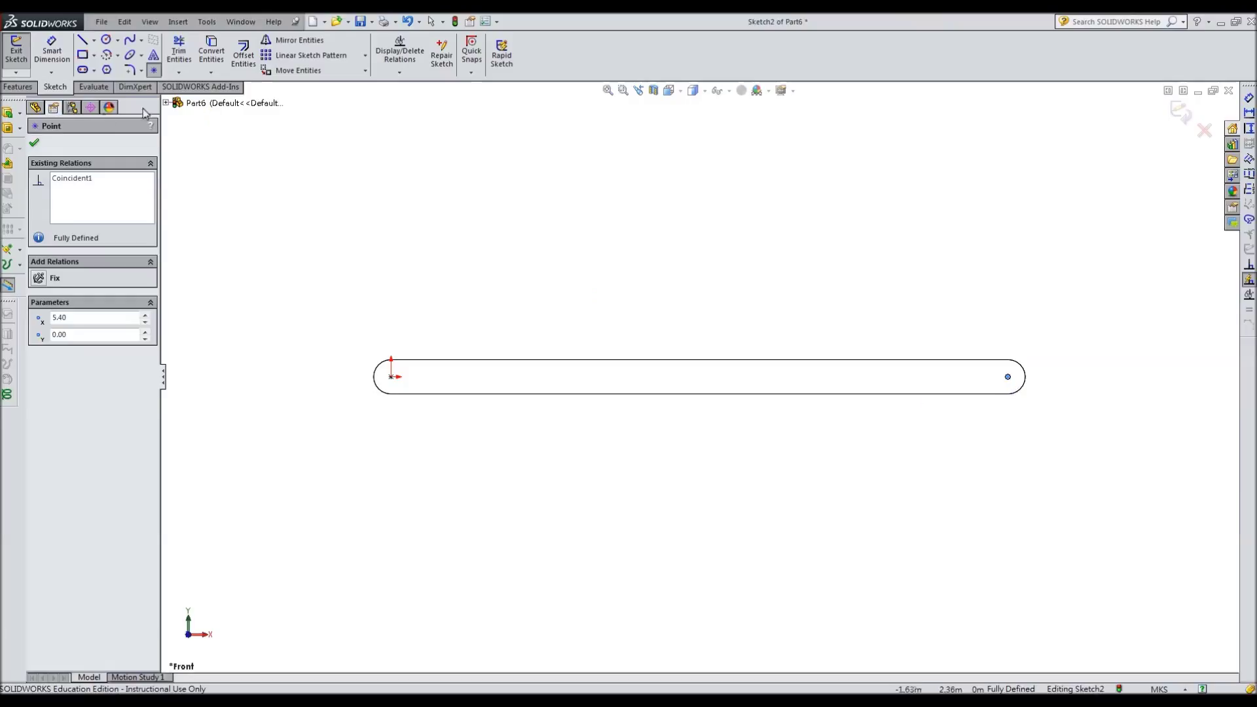
pyautogui.click(34, 143)
# - Place a third point on the bar's centreline and dimension it 2.7 m from the origin
pyautogui.click(154, 71)
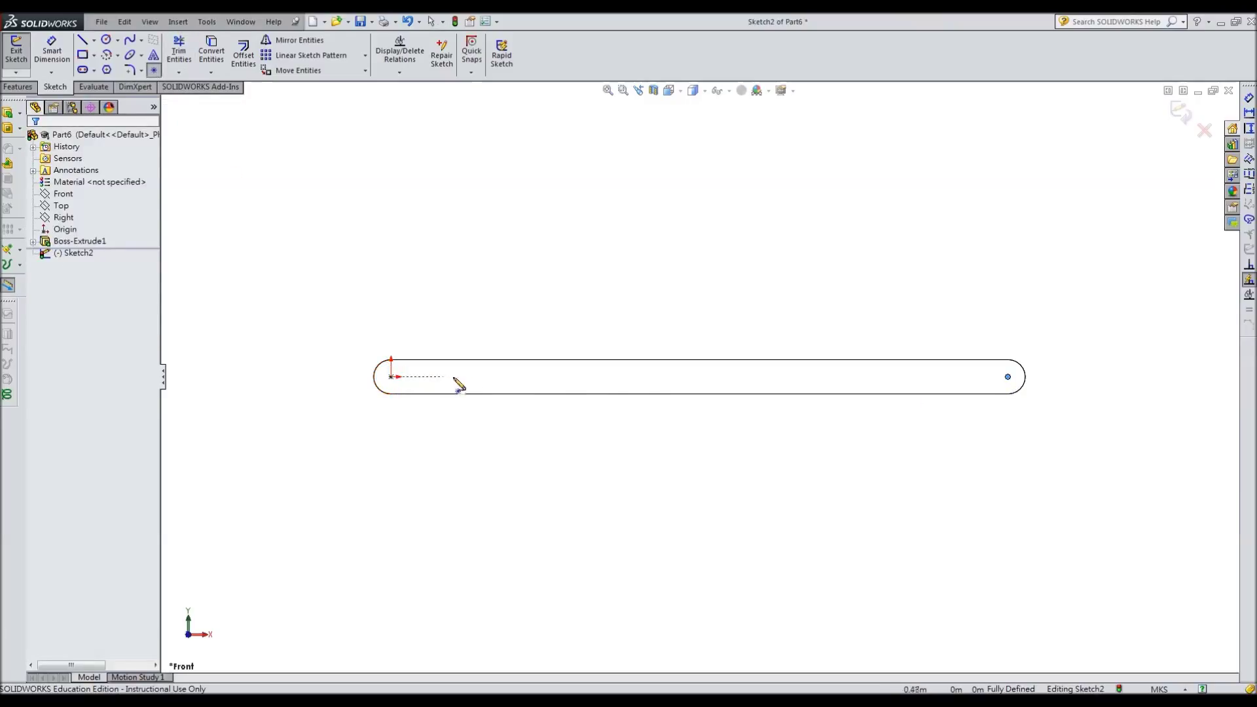
pyautogui.click(640, 377)
pyautogui.press('d')
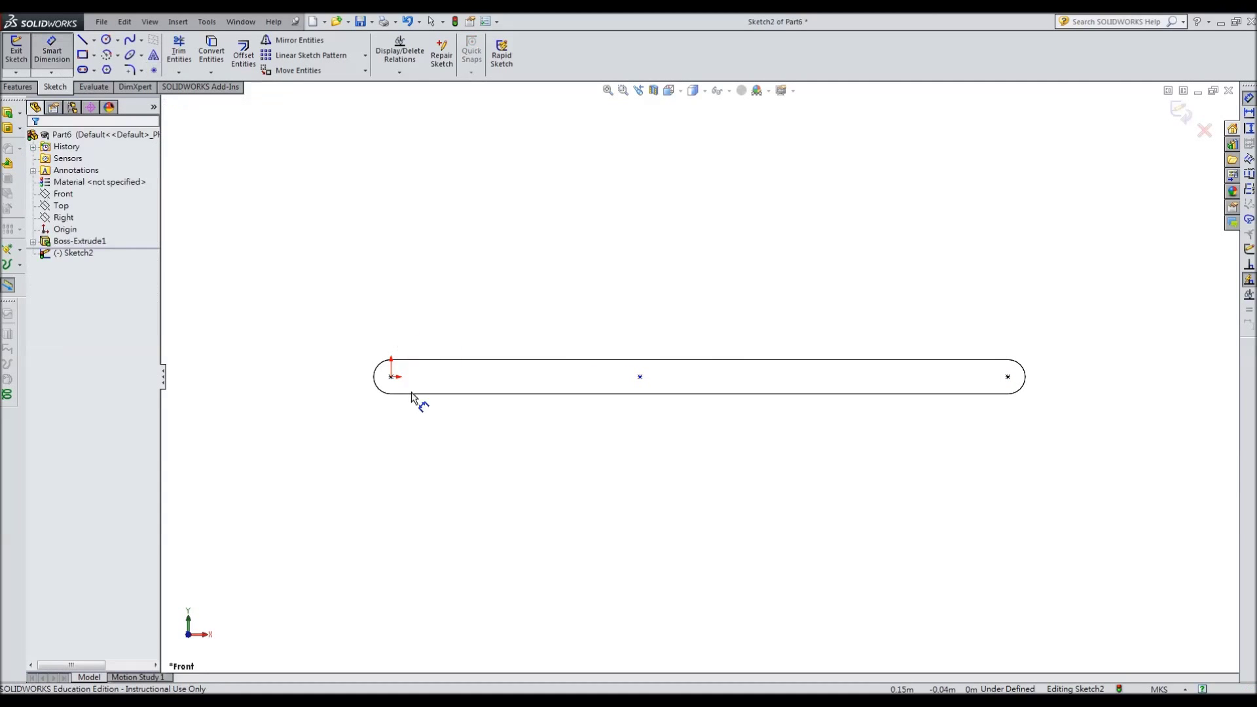
pyautogui.click(391, 377)
pyautogui.click(640, 378)
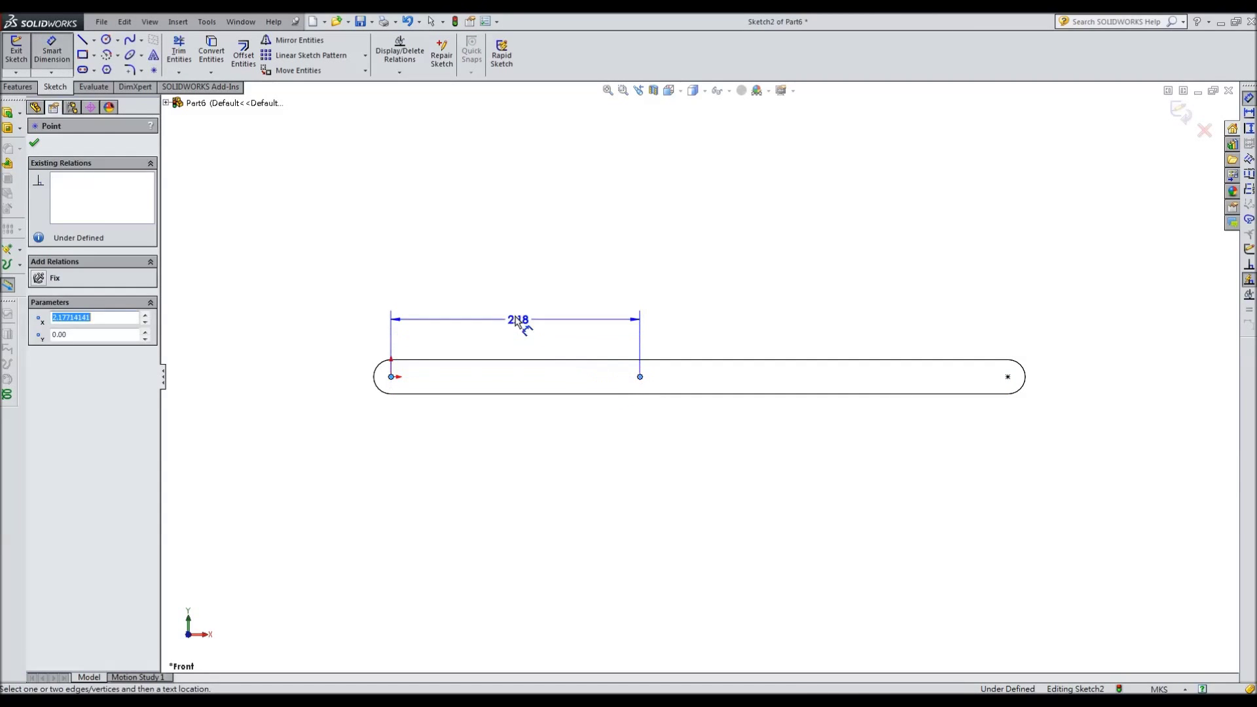
pyautogui.click(518, 318)
pyautogui.write('2.7')
pyautogui.press('Return')
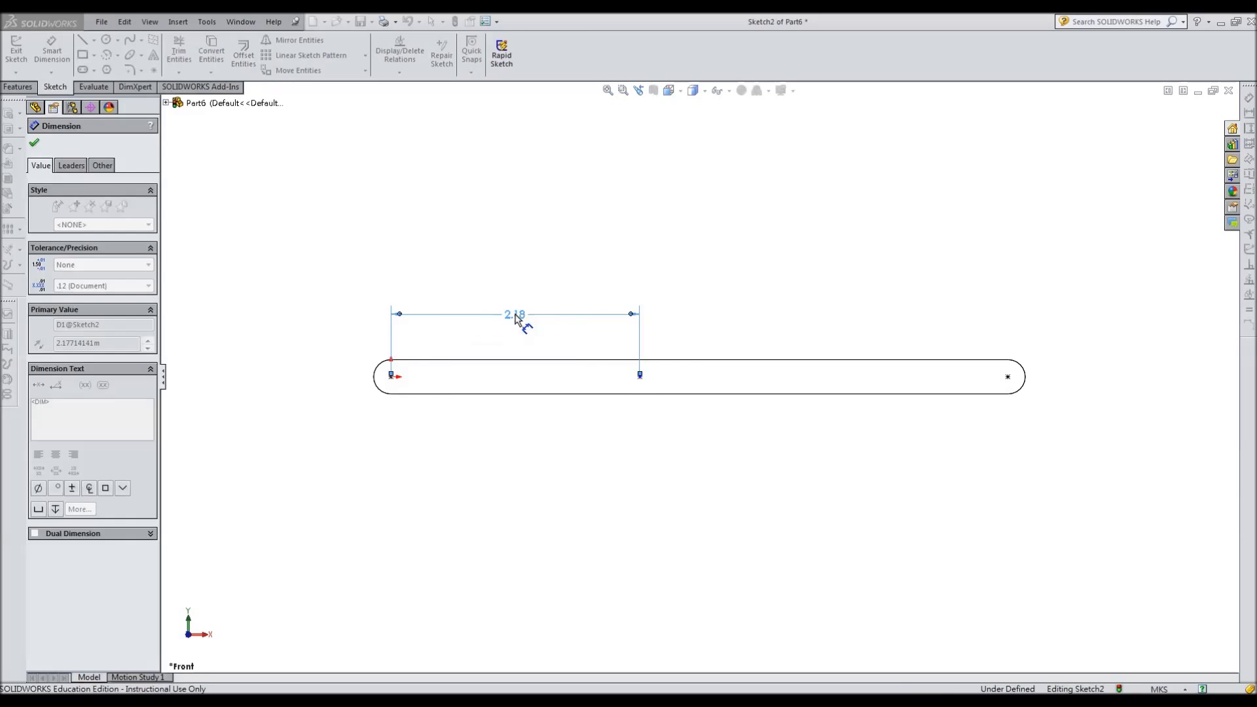
pyautogui.click(34, 141)
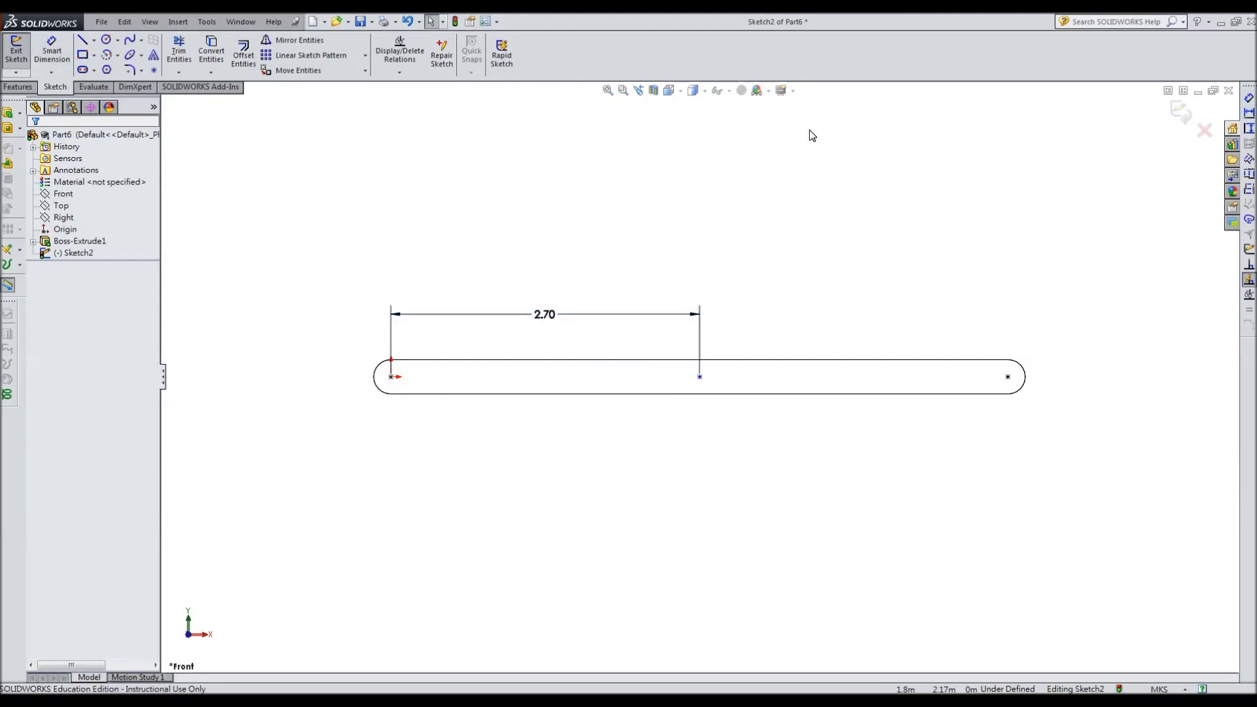
# - Close the reference point sketch and save the part as Vertical
pyautogui.click(1180, 115)
pyautogui.click(677, 95)
pyautogui.click(735, 127)
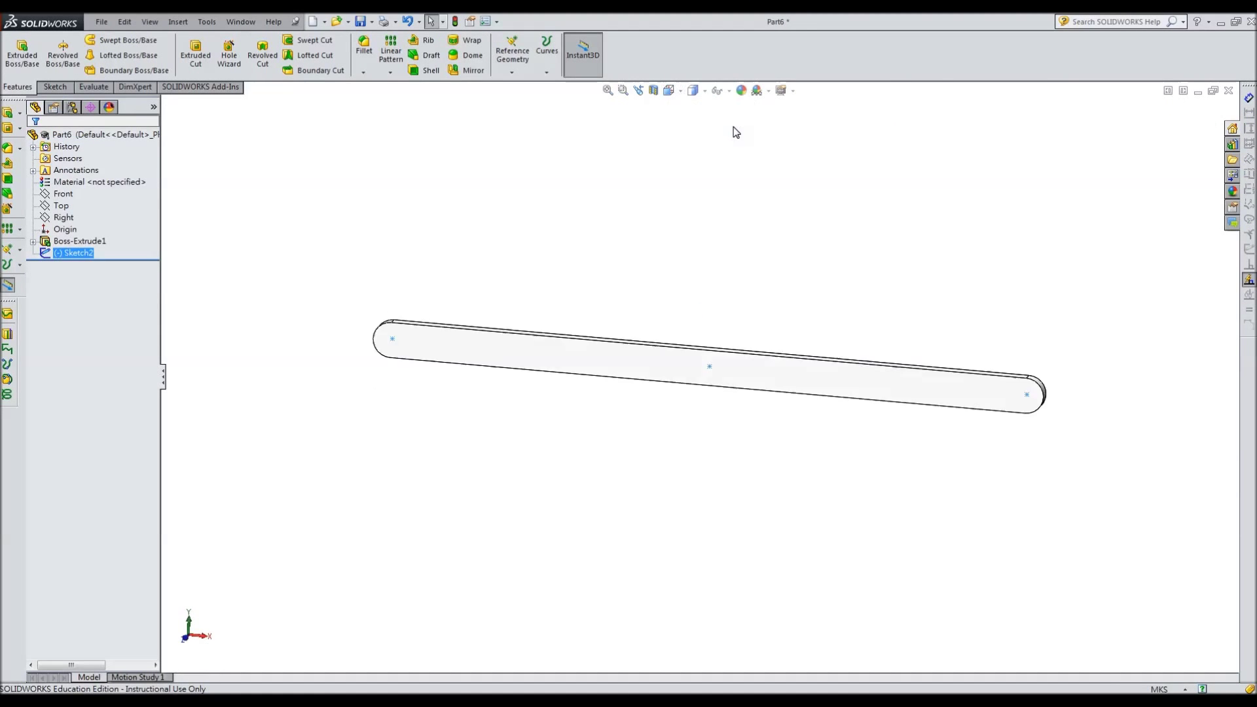
pyautogui.click(360, 23)
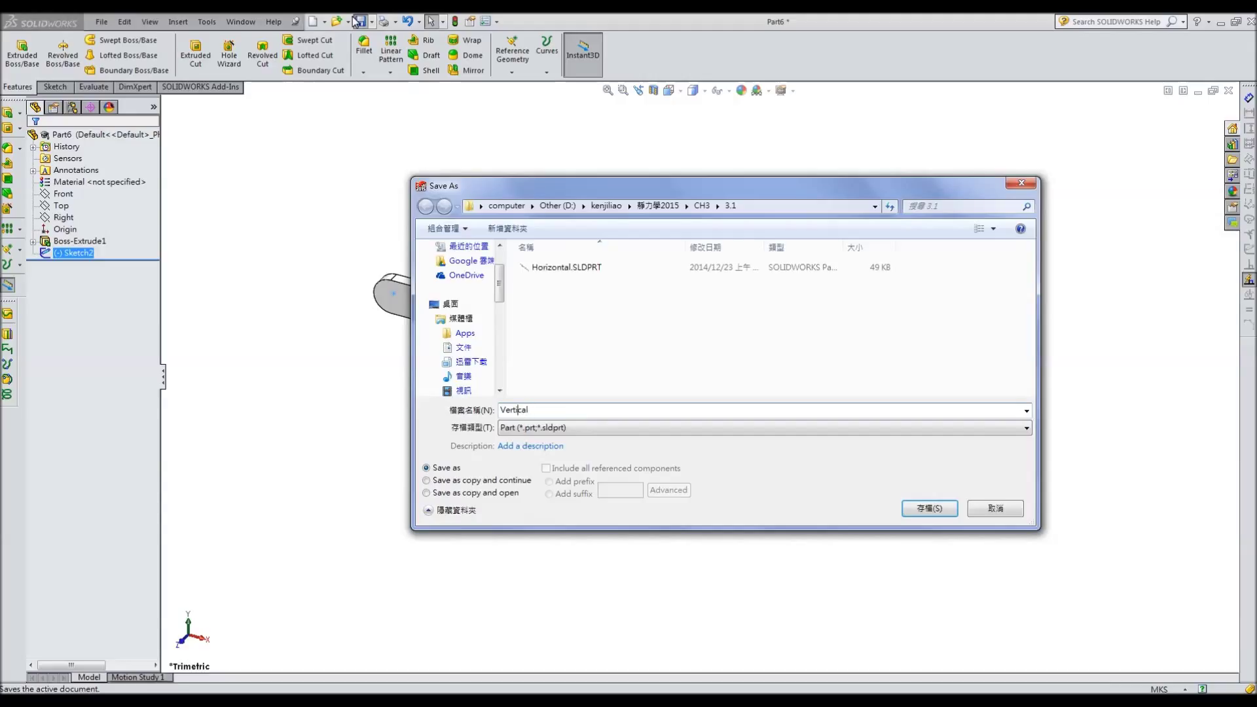
pyautogui.click(924, 509)
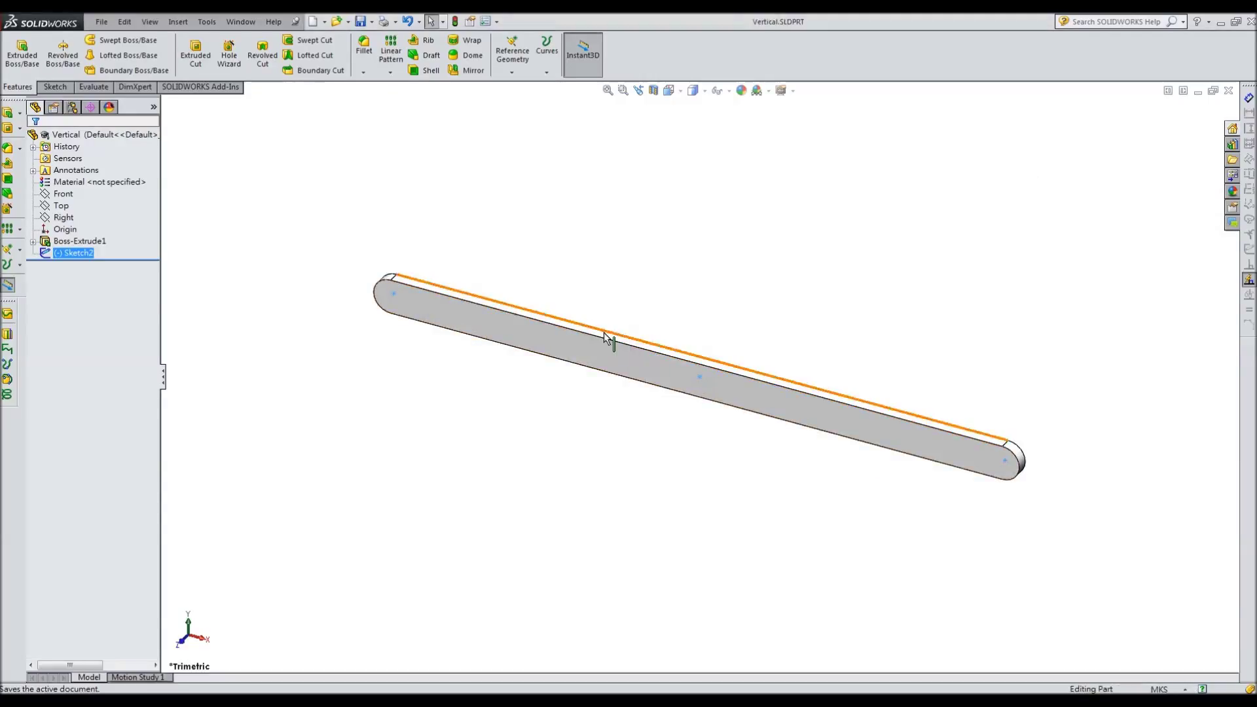
# - Create a new part document and set its units to MKS (meter, kilogram, second)
pyautogui.click(317, 25)
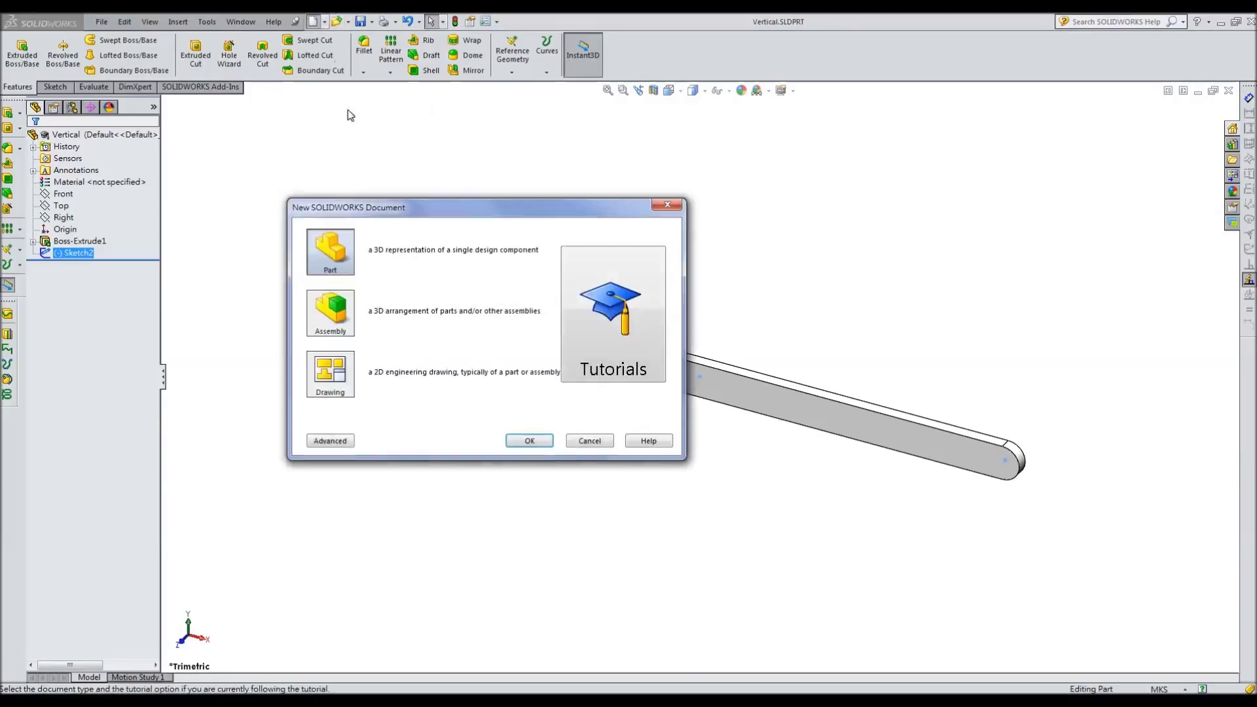
pyautogui.doubleClick(338, 247)
pyautogui.click(1160, 689)
pyautogui.click(1116, 616)
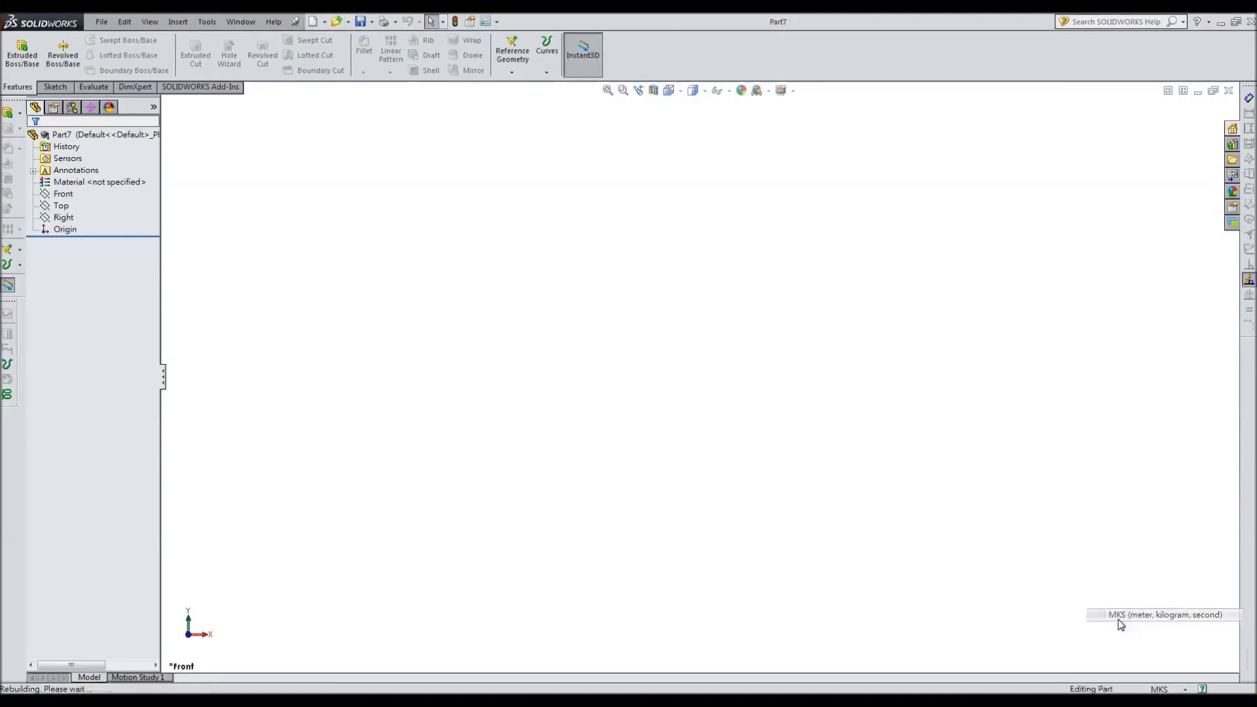
# - Sketch a horizontal straight slot on the Front plane from the origin, about 0.13 m between centres and 0.04 m wide
pyautogui.click(63, 194)
pyautogui.click(86, 178)
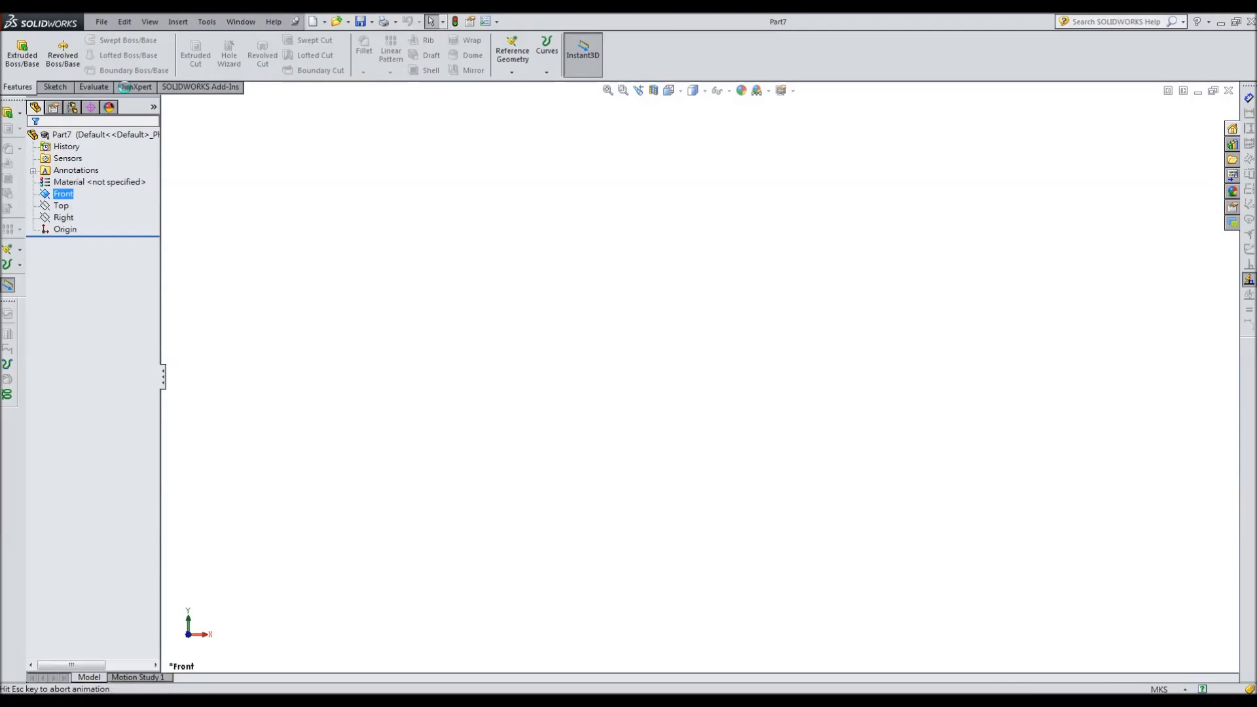
pyautogui.click(83, 70)
pyautogui.click(699, 377)
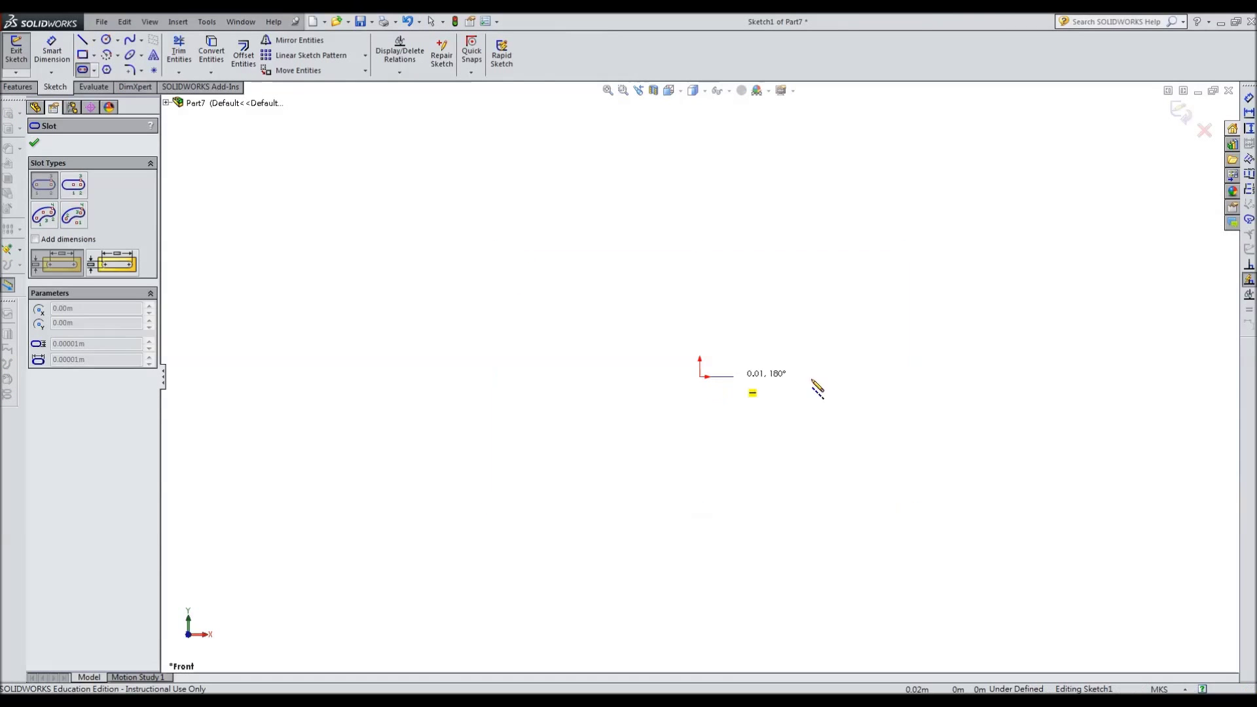
pyautogui.click(1030, 377)
pyautogui.click(995, 412)
# - Dimension the length of the slot's straight upper edge as sqrt(5.4^2+4.8^2)
pyautogui.moveTo(995, 412); pyautogui.dragTo(864, 331, button='right')
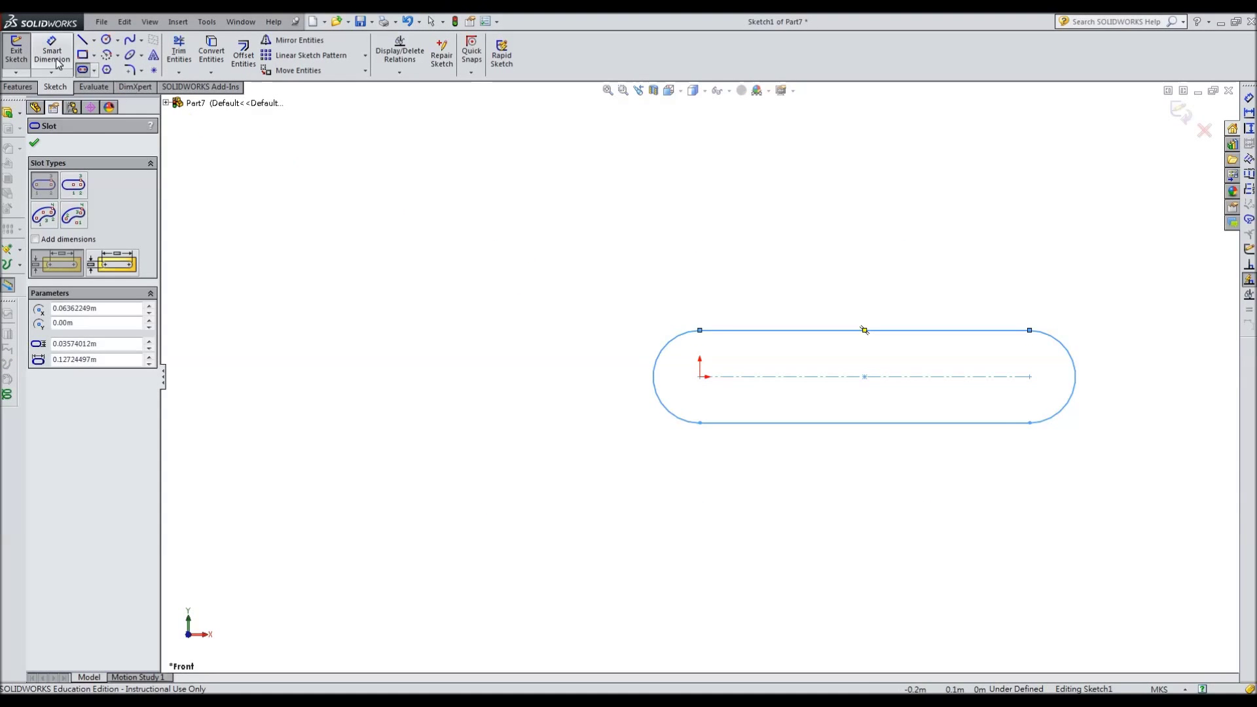
pyautogui.click(887, 335)
pyautogui.click(870, 289)
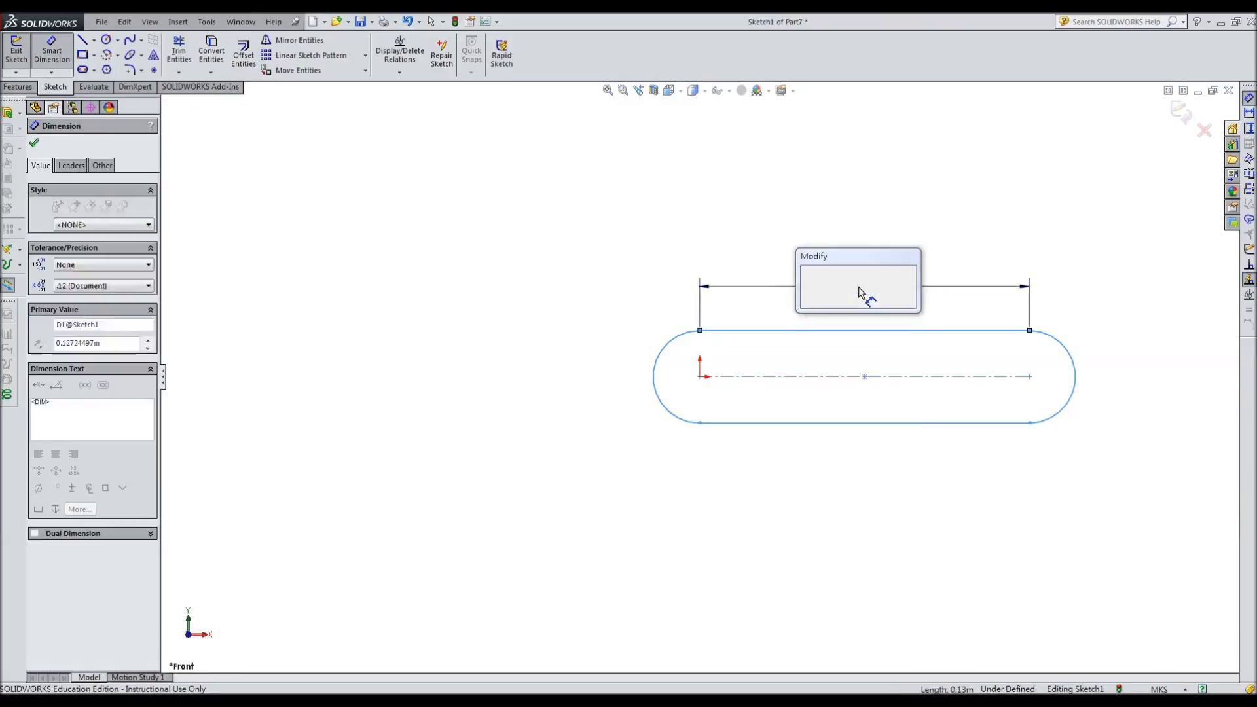
pyautogui.write('sqrt(53')
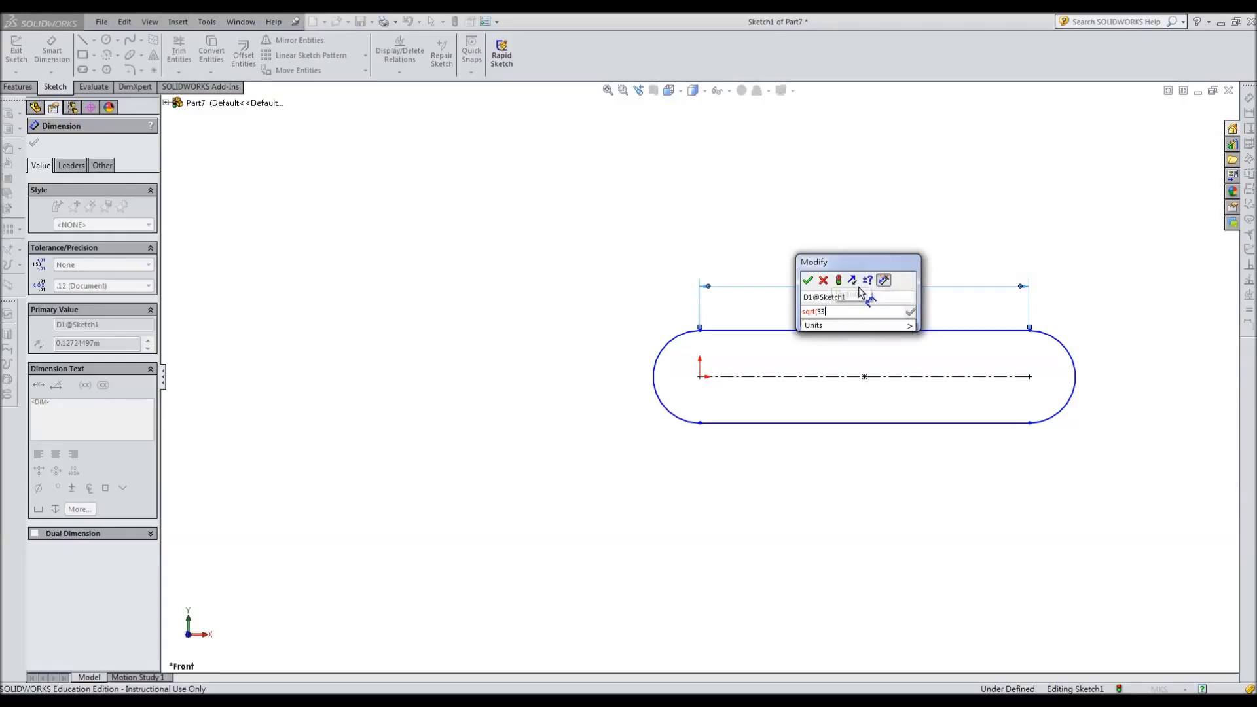
pyautogui.press('BackSpace')
pyautogui.write('.4^')
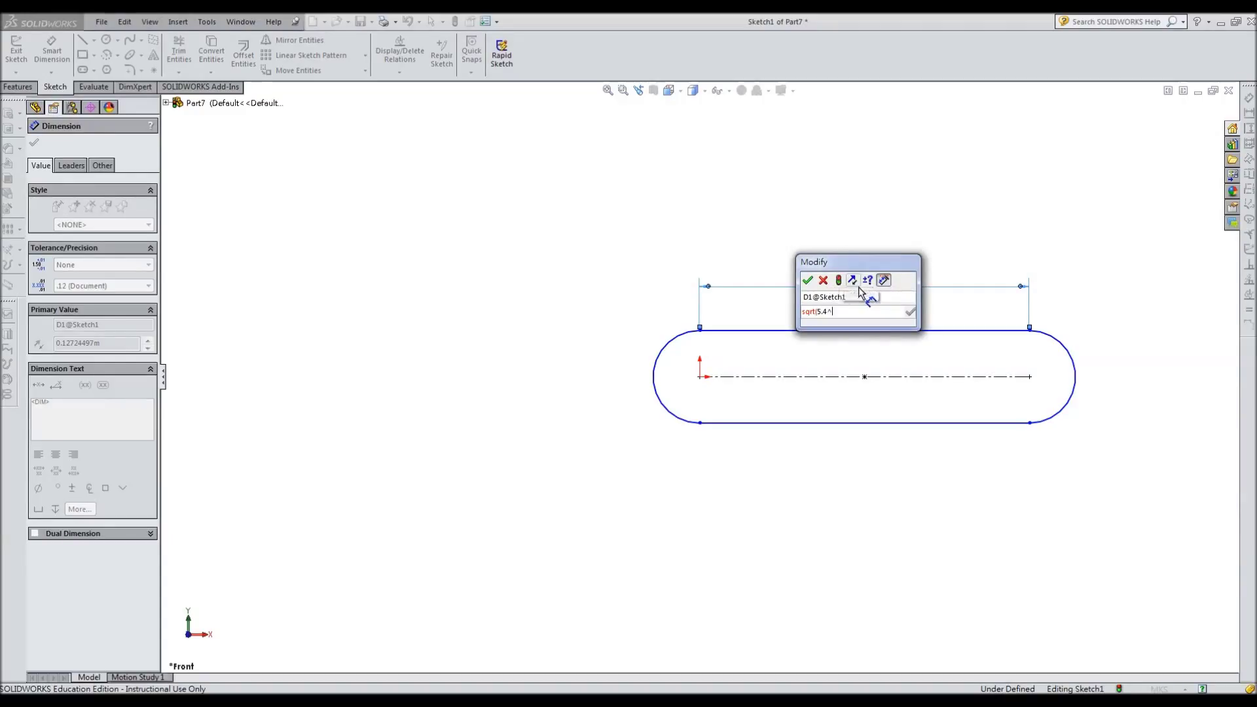
pyautogui.write('2+4.8')
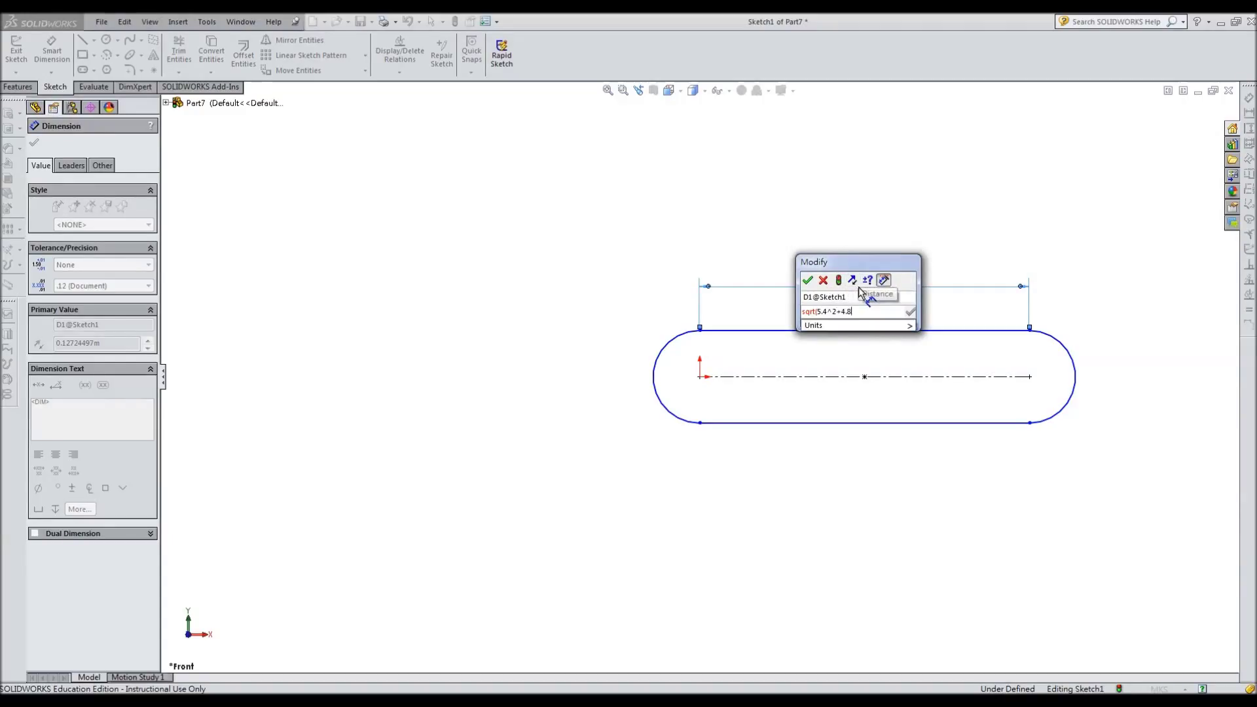
pyautogui.write('^2)')
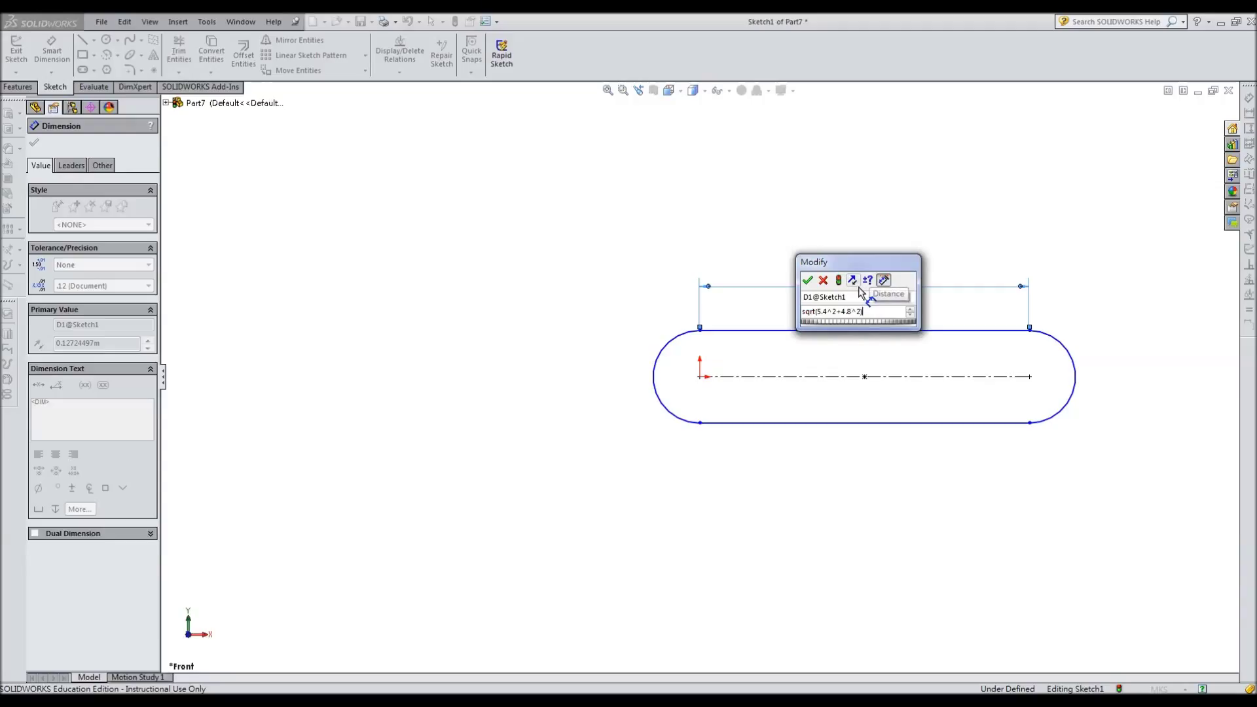
pyautogui.press('Return')
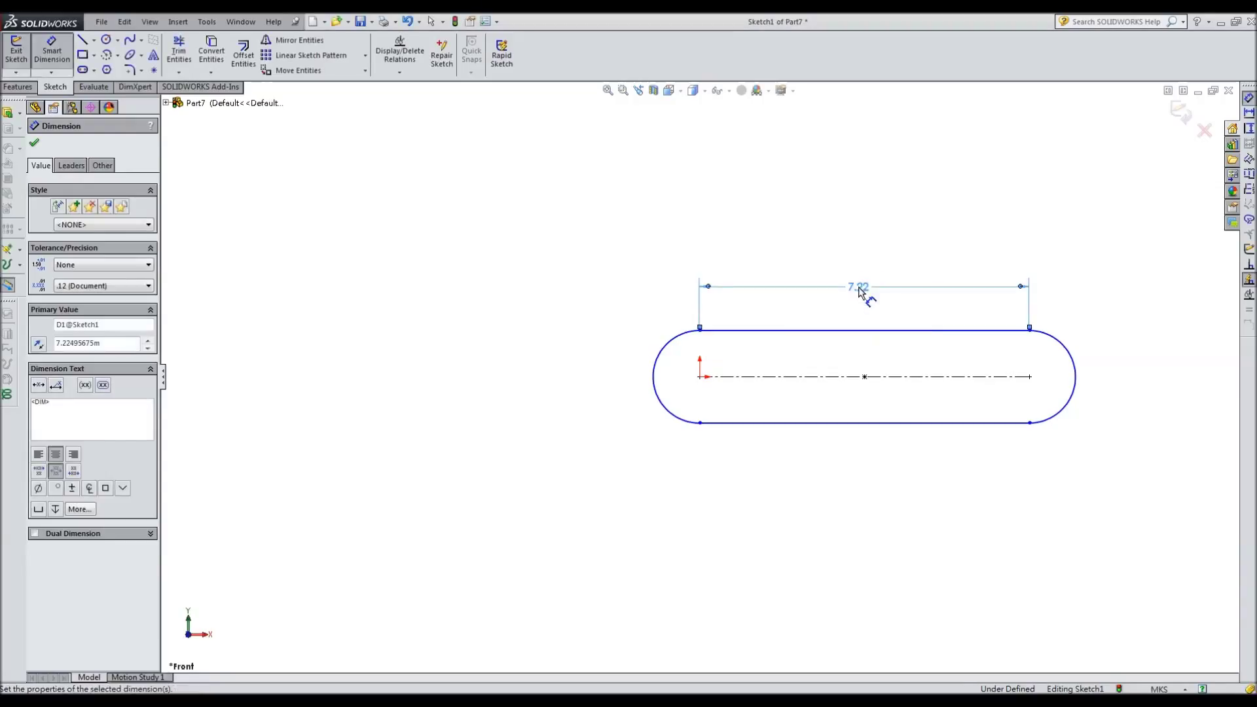
# - Dimension the distance between the new slot's two straight edges as 0.3 m
pyautogui.click(890, 329)
pyautogui.click(884, 423)
pyautogui.click(580, 381)
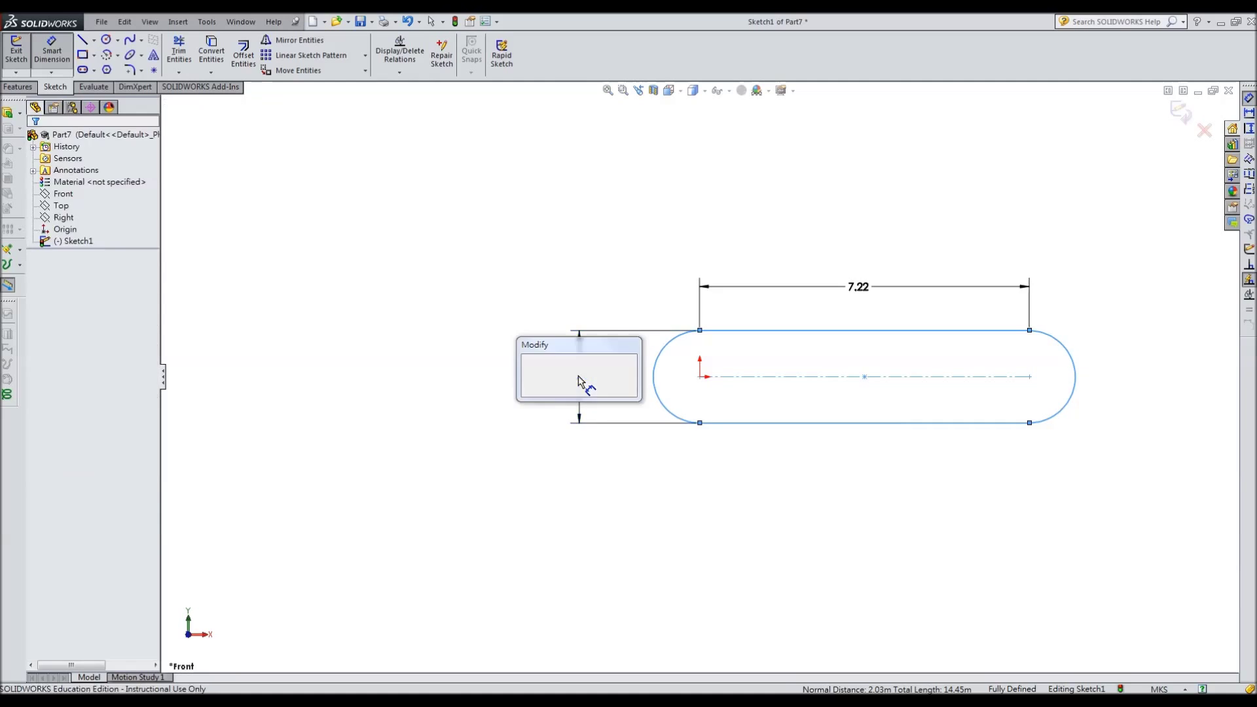
pyautogui.write('0.3')
pyautogui.press('Return')
# - Extrude the dimensioned slot profile as a boss, using Mid Plane with a depth of 0.1 m
pyautogui.click(24, 87)
pyautogui.click(22, 53)
pyautogui.click(83, 219)
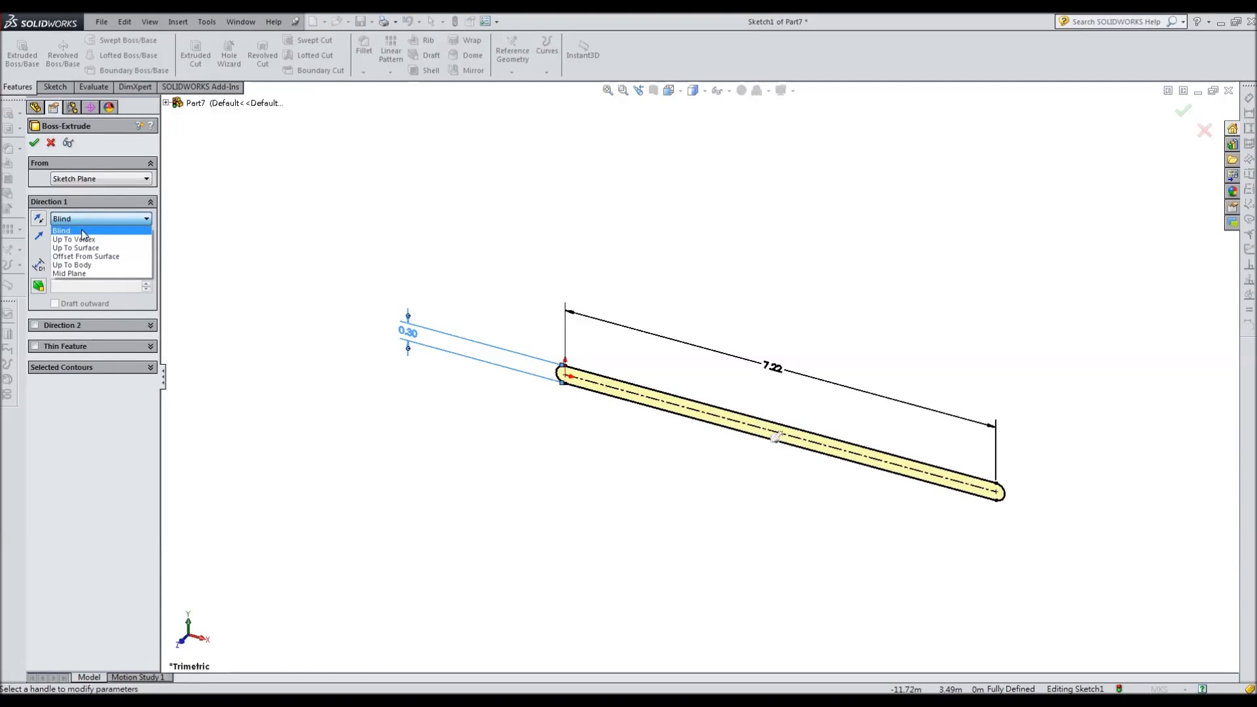
pyautogui.click(68, 273)
pyautogui.click(77, 265)
pyautogui.write('0.1')
pyautogui.press('Return')
pyautogui.click(34, 143)
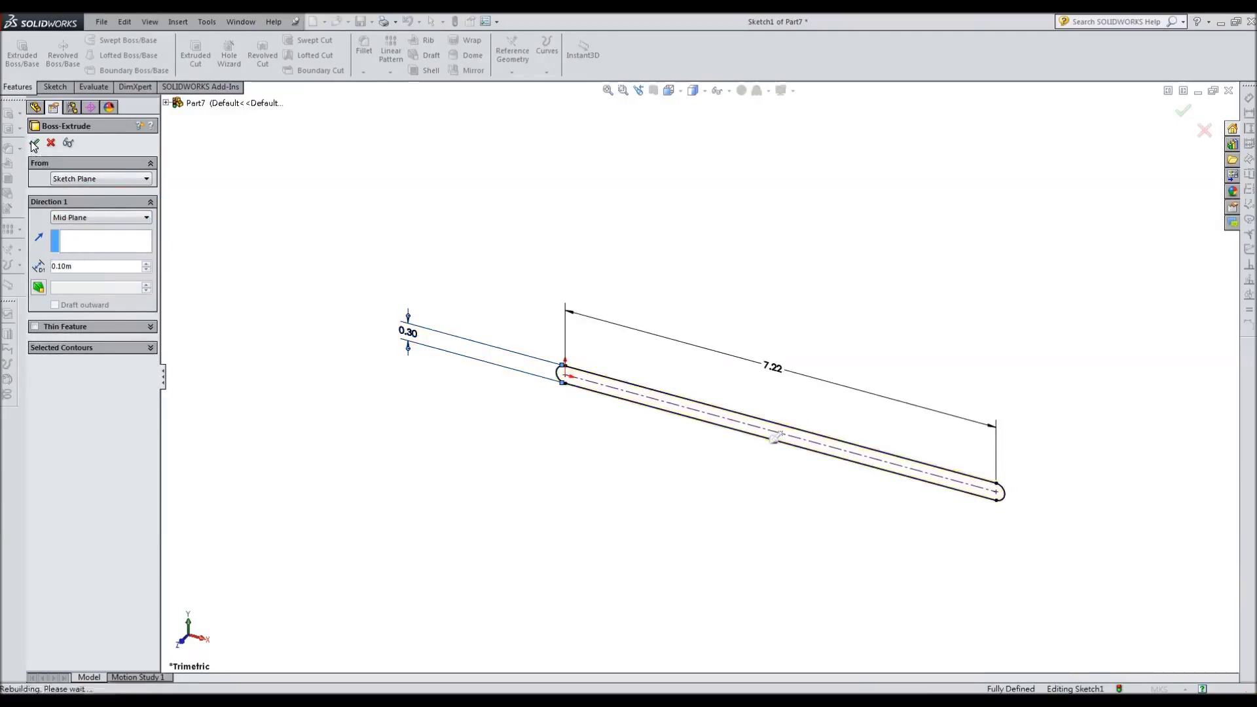
# - Start a sketch on the Front plane and place points at the origin and at the arc centre of the new bar's far end
pyautogui.click(63, 194)
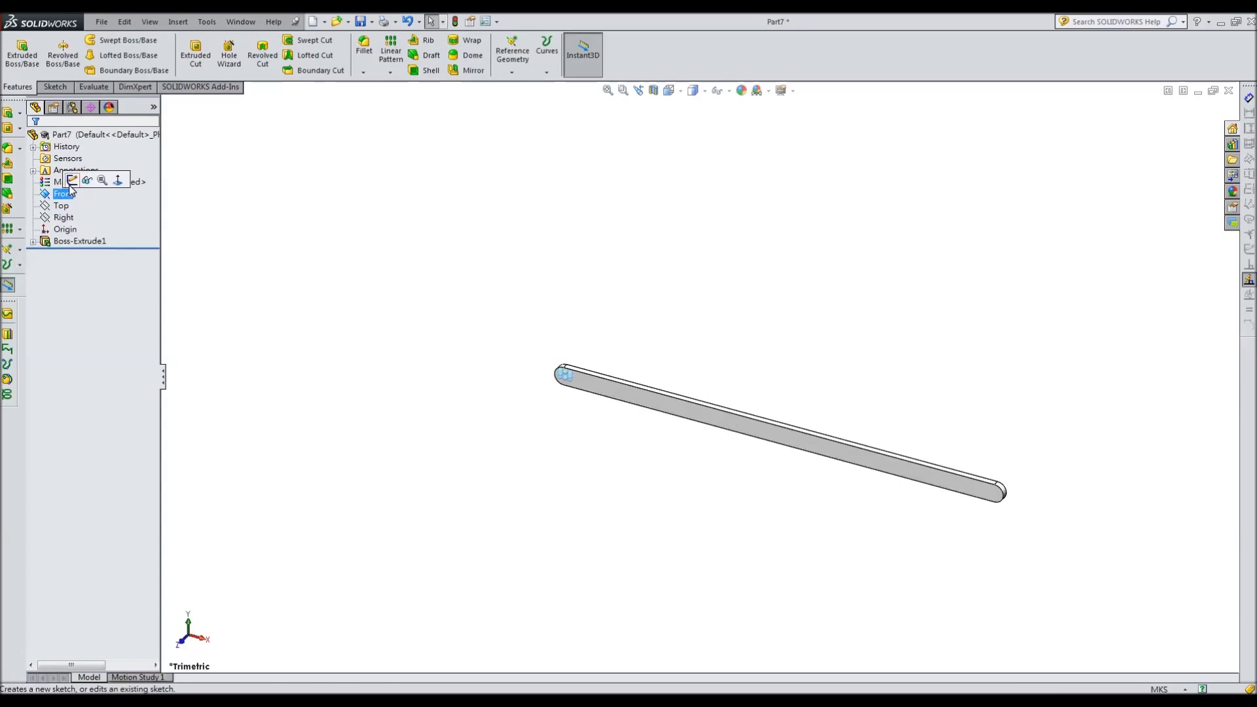
pyautogui.click(74, 176)
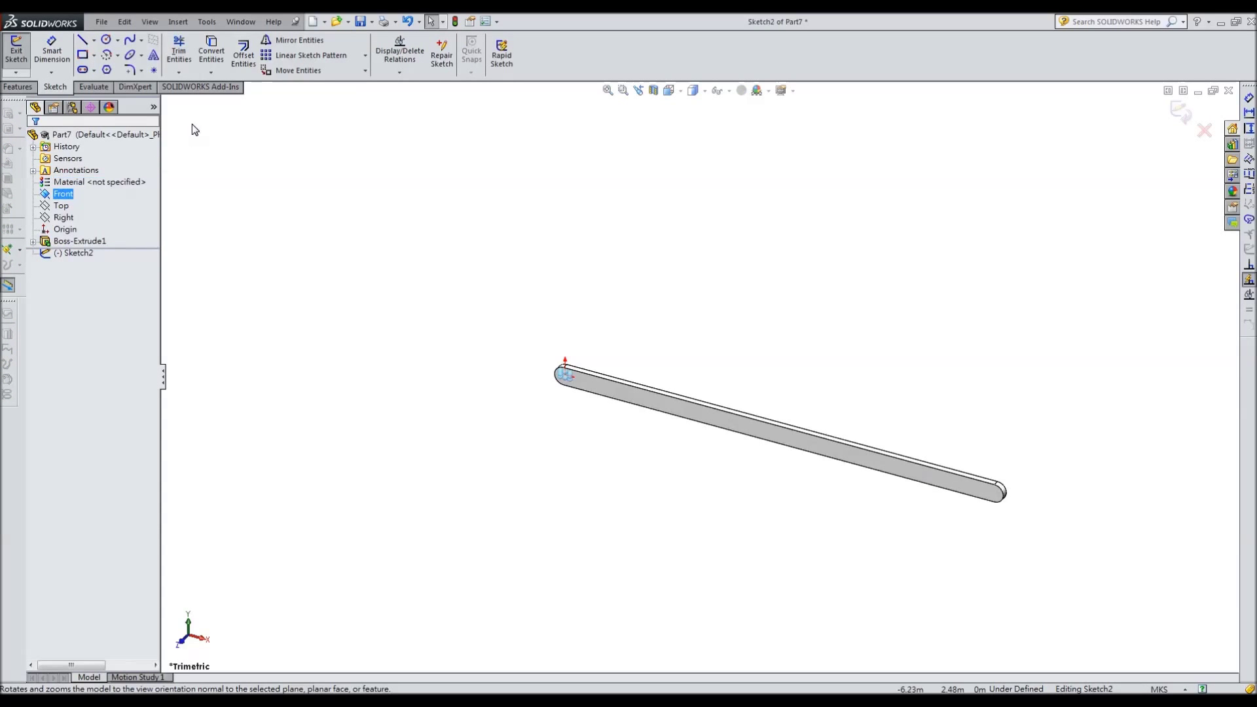
pyautogui.click(111, 173)
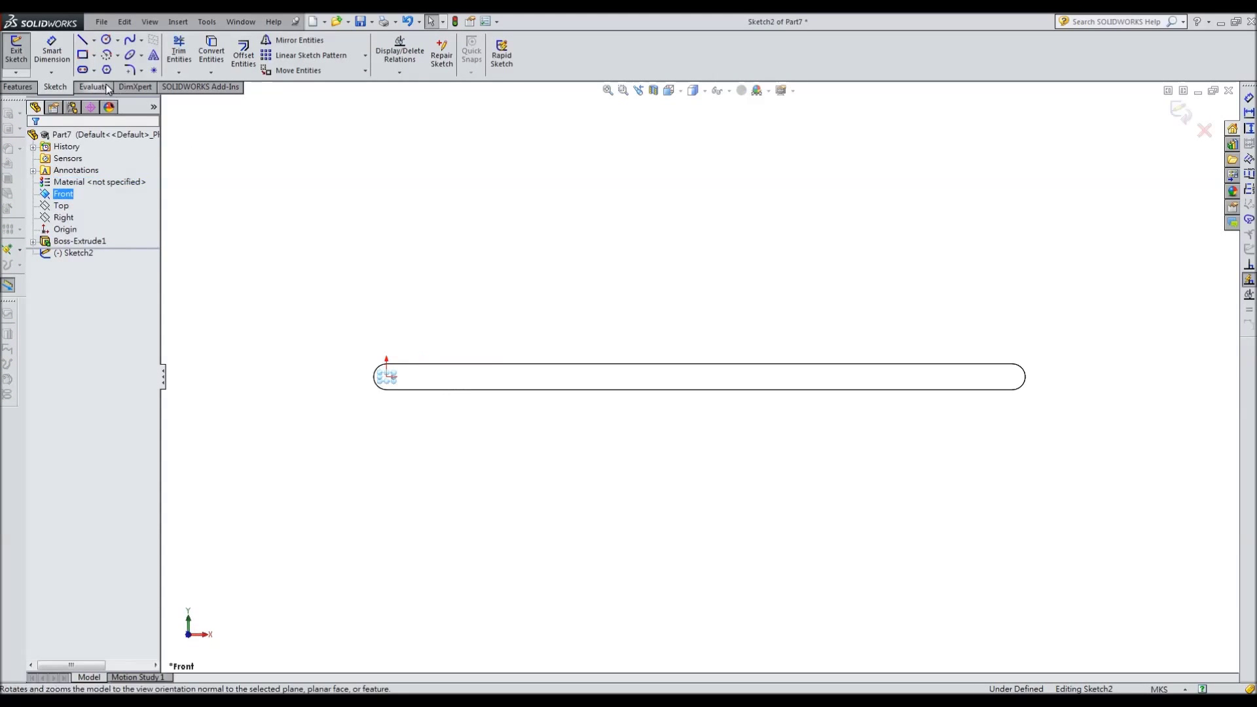
pyautogui.click(153, 71)
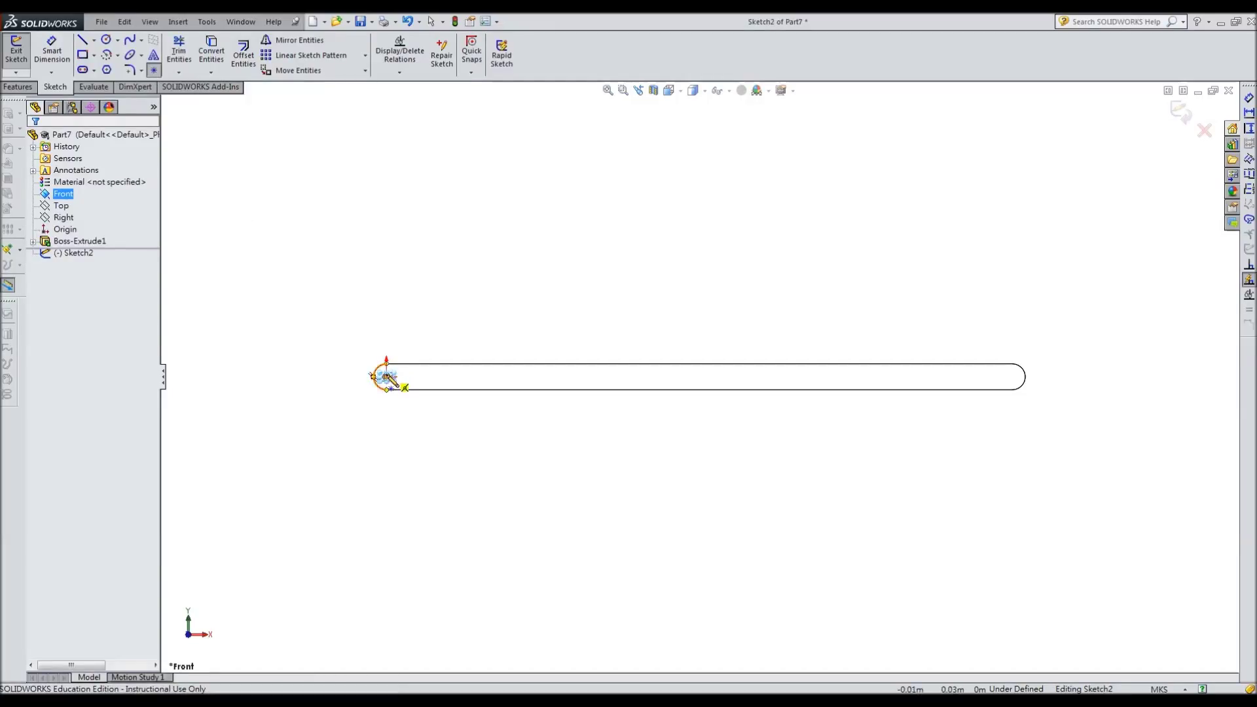
pyautogui.click(387, 377)
pyautogui.click(35, 145)
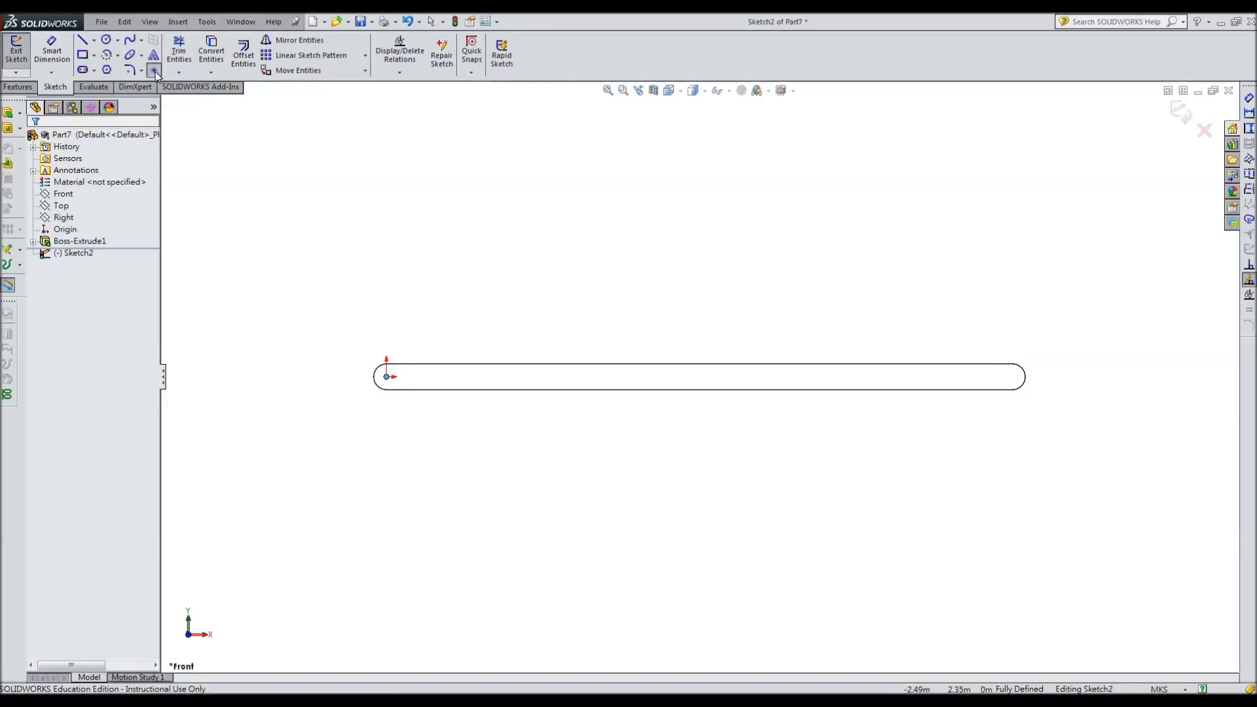
pyautogui.click(1012, 377)
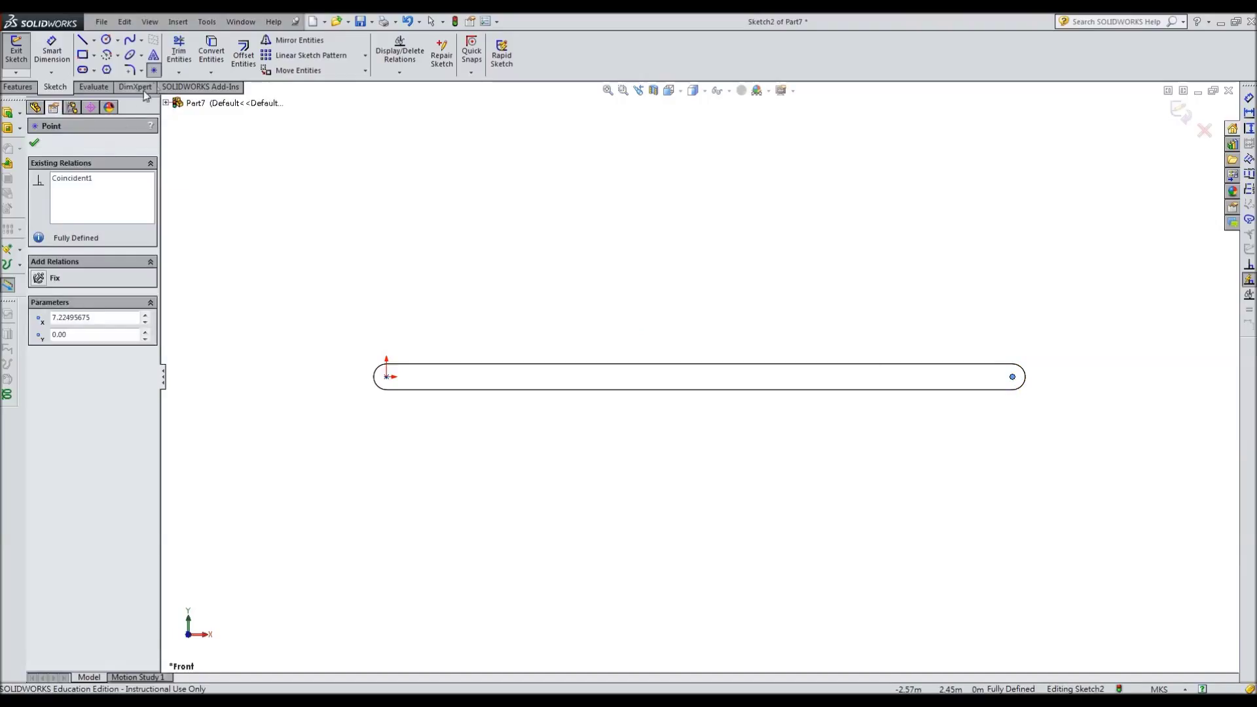
pyautogui.click(35, 143)
# - Place a third sketch point on the bar's centreline between the two end points
pyautogui.click(155, 70)
pyautogui.click(155, 70)
pyautogui.click(654, 376)
# - Dimension the middle point's distance from the origin as sqrt(5.4^2+4.8^2)/2 and finish the sketch
pyautogui.press('d')
pyautogui.click(387, 377)
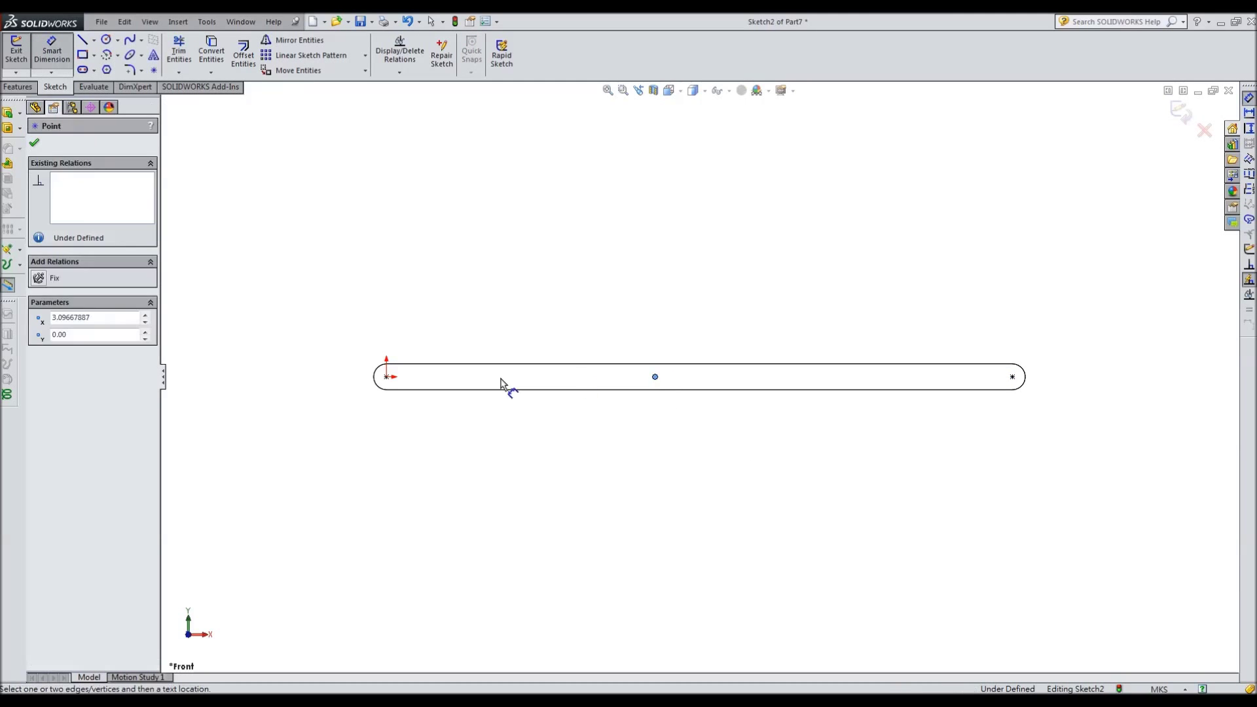
pyautogui.click(655, 376)
pyautogui.click(533, 330)
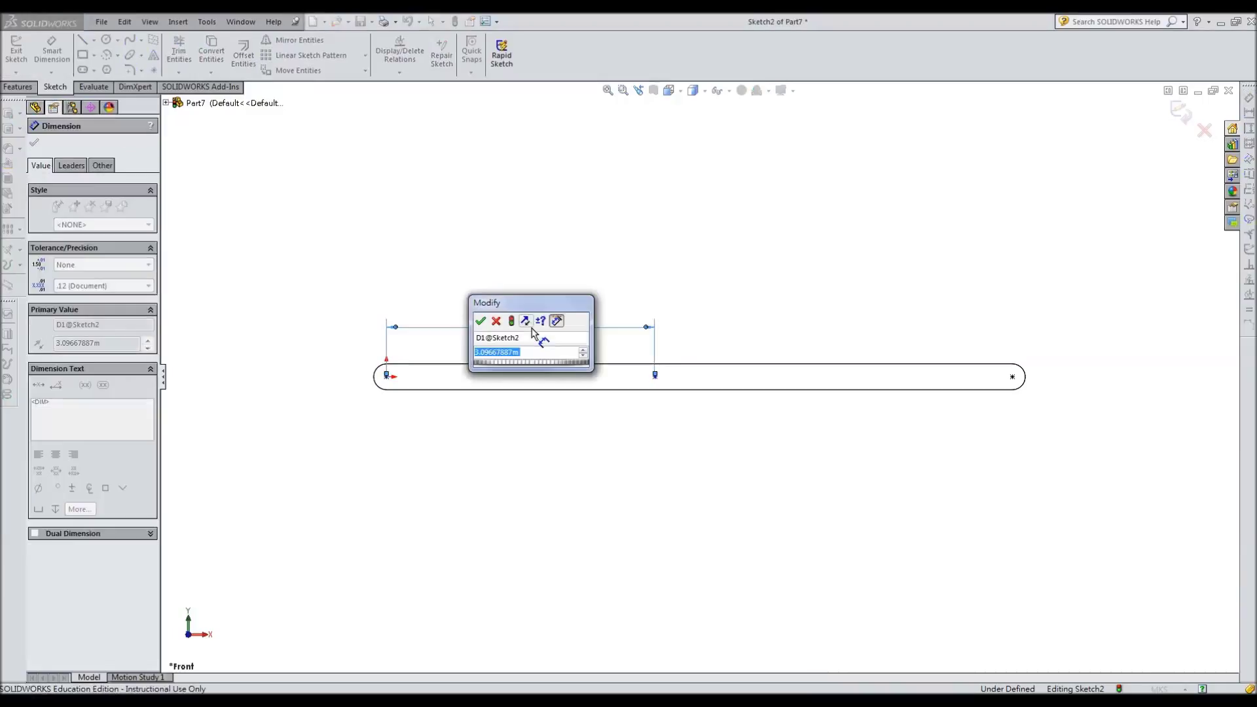
pyautogui.write('=sqr')
pyautogui.write('t(5.4')
pyautogui.write('^2+4.8')
pyautogui.write('^2)/2')
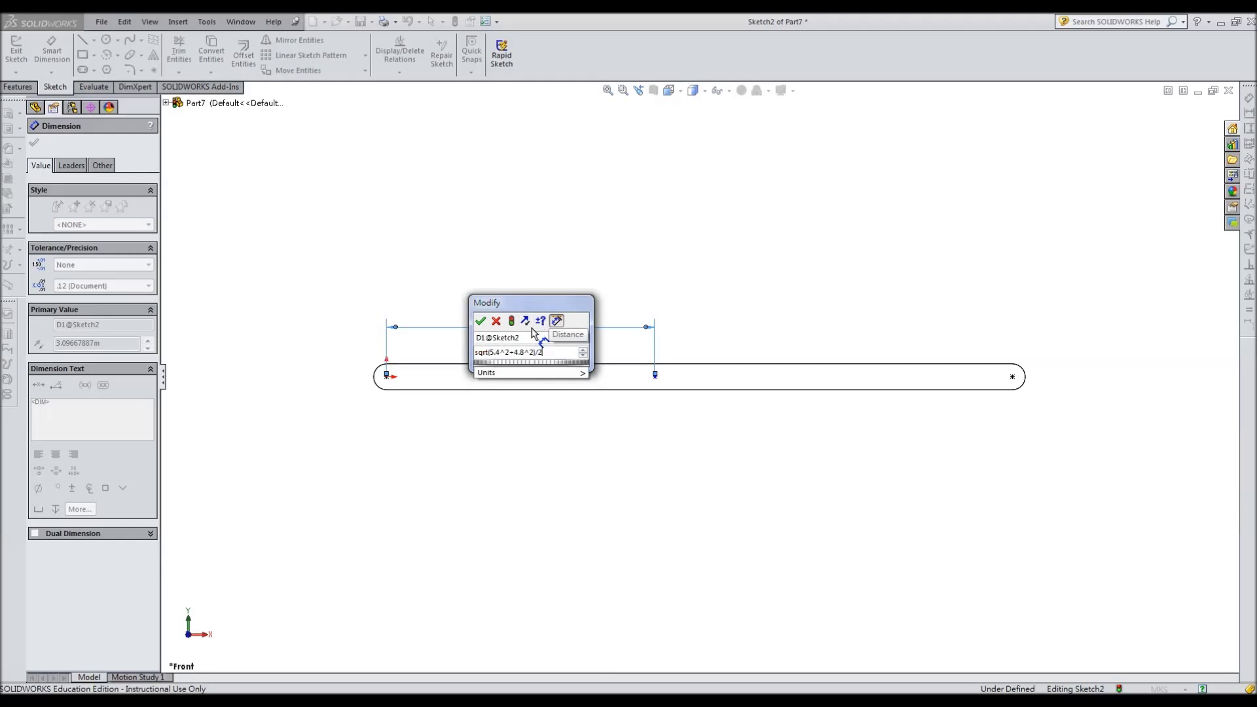
pyautogui.press('Return')
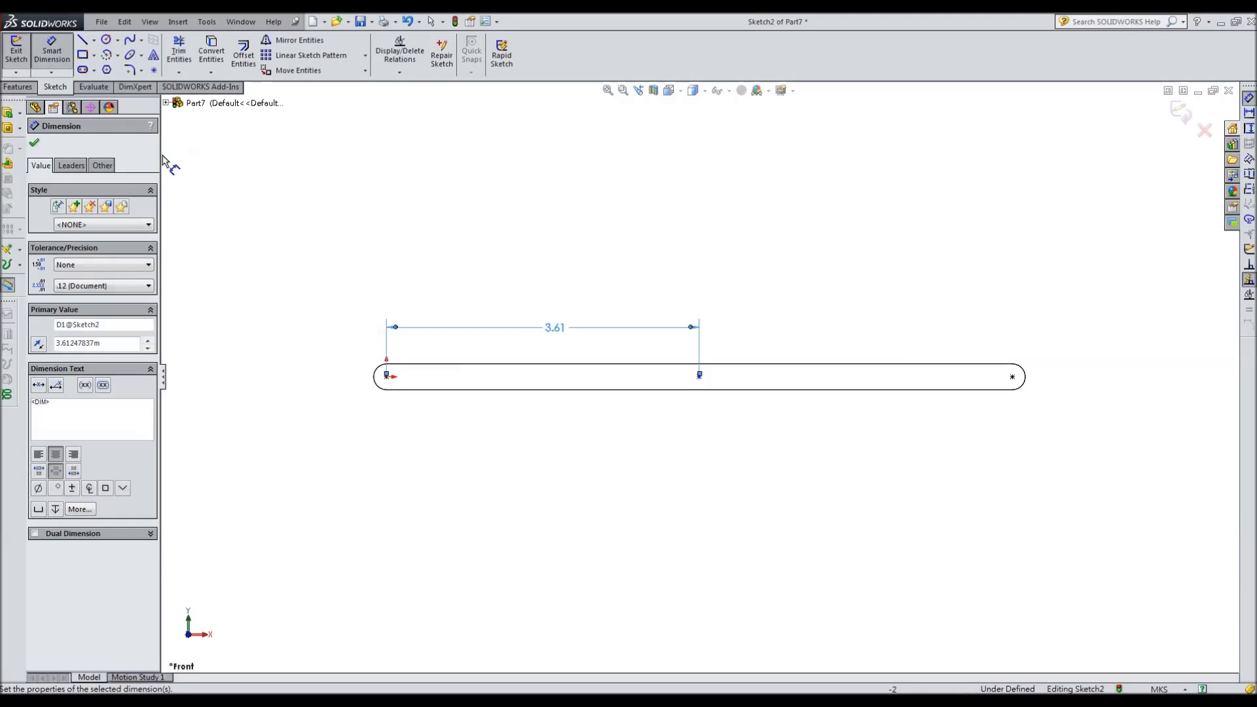
pyautogui.click(1185, 120)
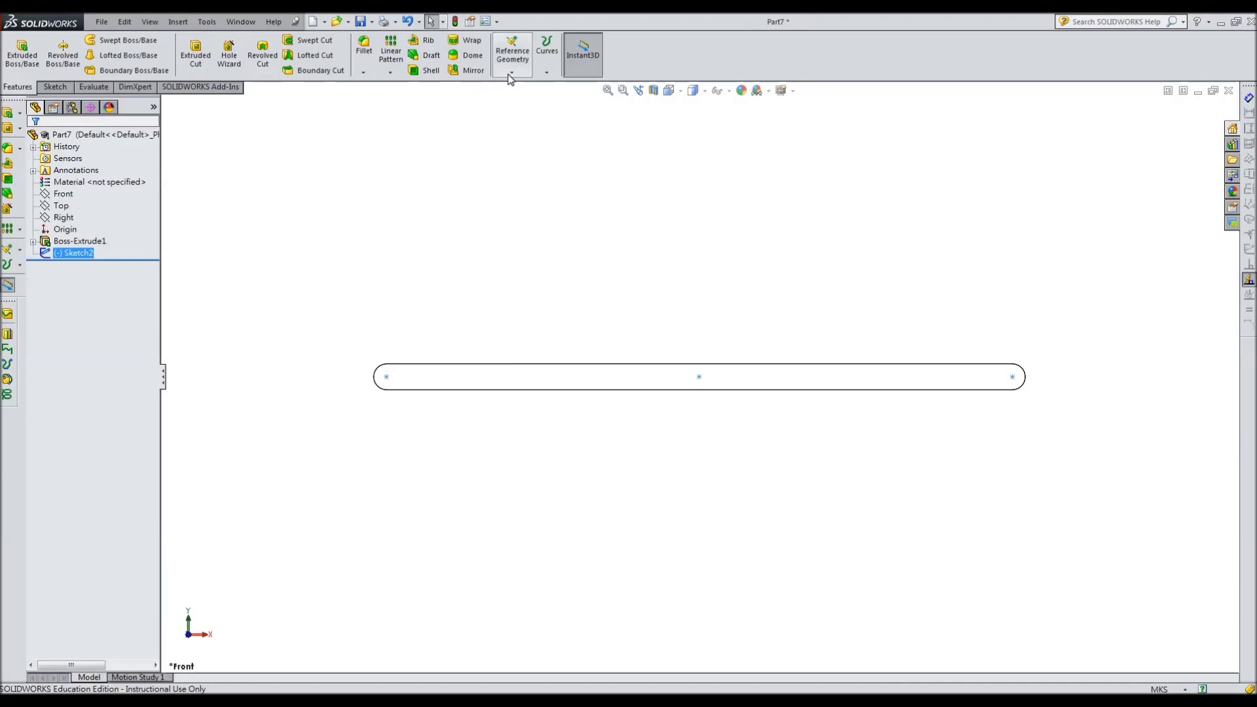
# - Save the finished bar part as Diagonal in the 3.1 folder
pyautogui.click(669, 90)
pyautogui.click(735, 124)
pyautogui.click(361, 21)
pyautogui.write('Diagonal')
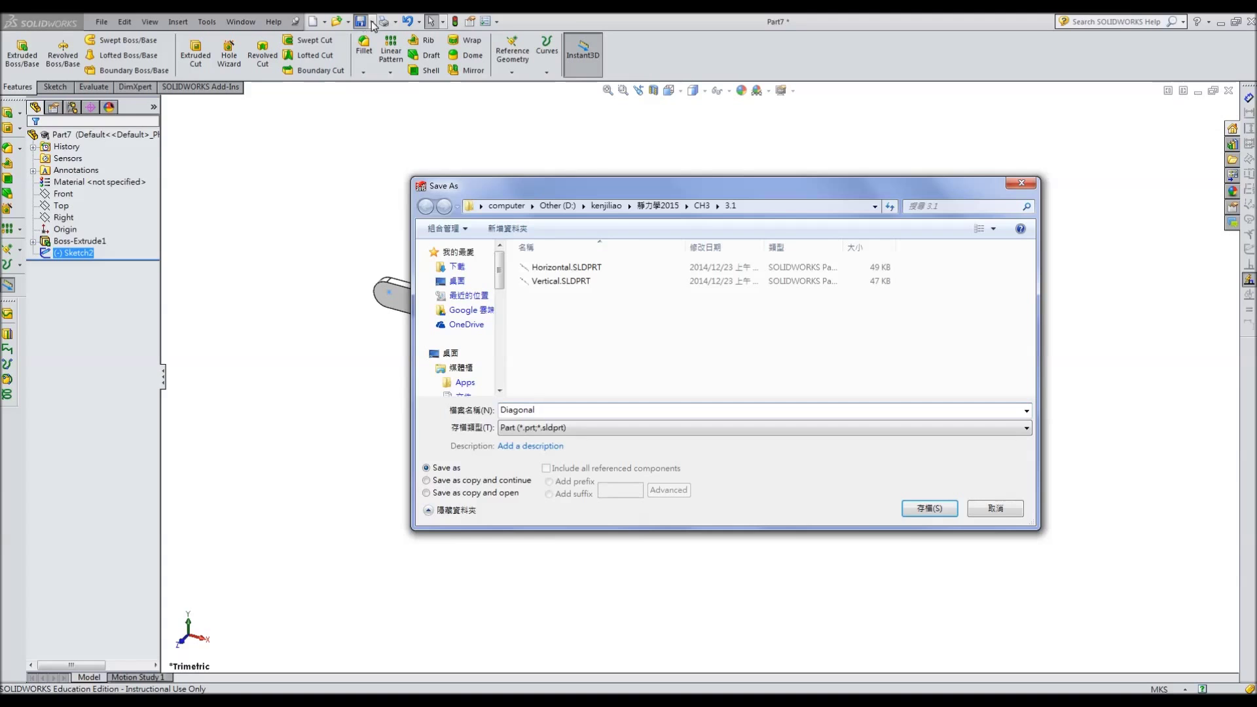
pyautogui.click(929, 508)
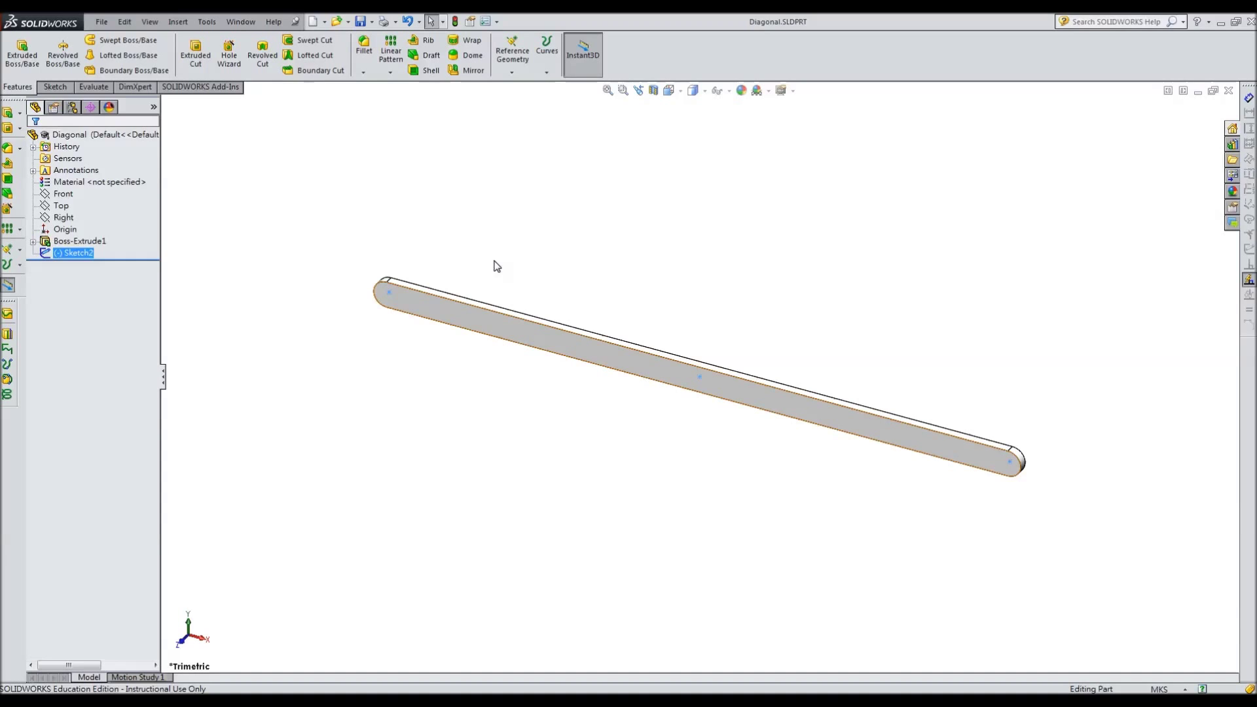
# - Create a new assembly and place the Horizontal part in it as the first component
pyautogui.click(313, 21)
pyautogui.click(330, 313)
pyautogui.click(527, 440)
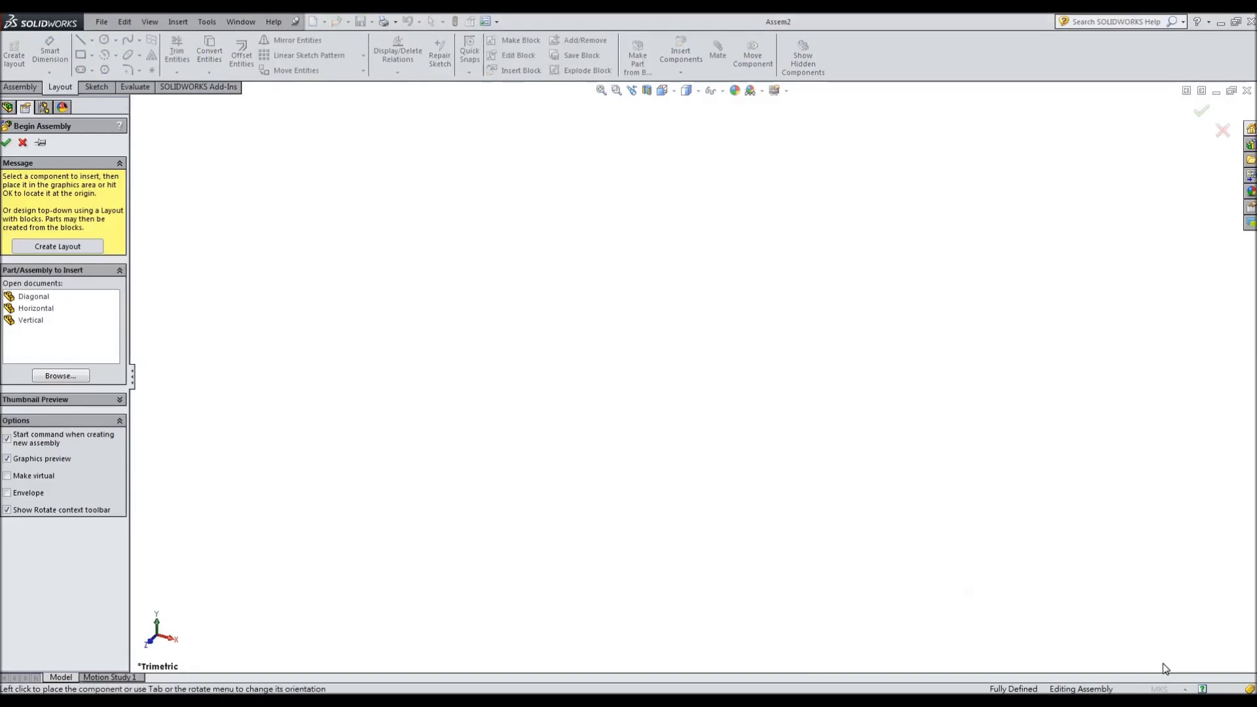
pyautogui.click(36, 309)
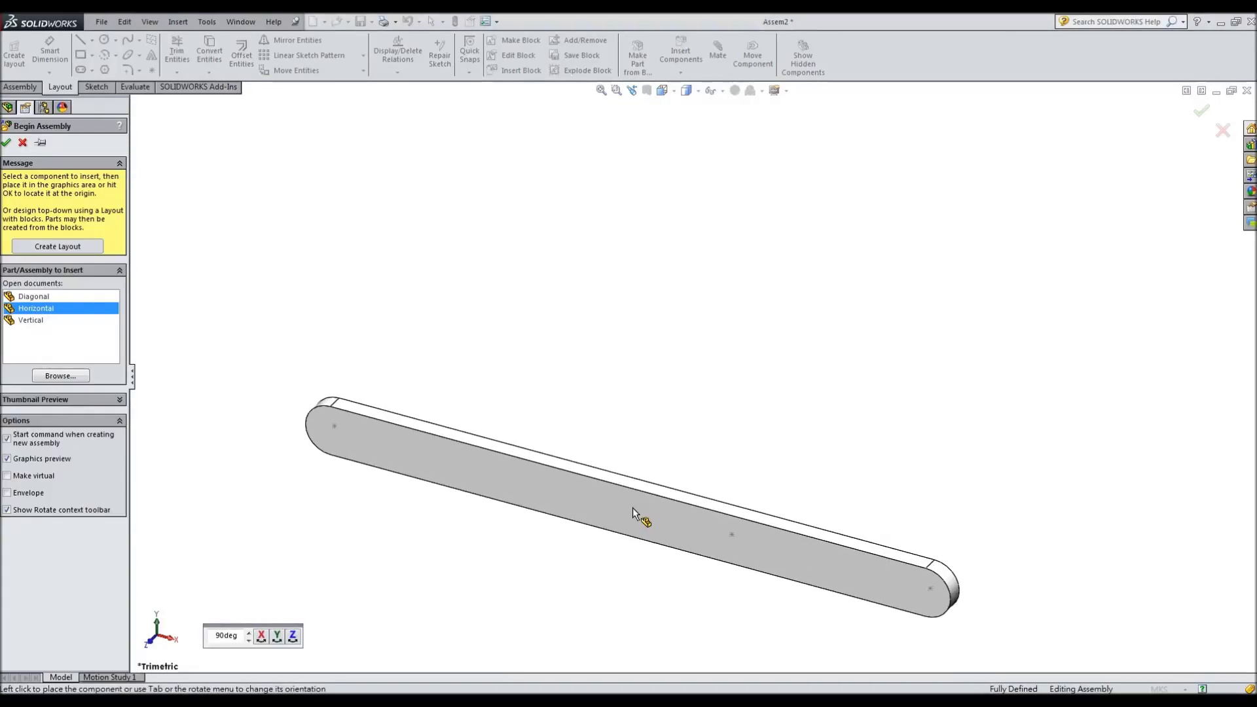
pyautogui.click(633, 508)
# - Save the assembly as PlaneFrame and select MKS (meter, kilogram, second) as its unit system
pyautogui.click(360, 23)
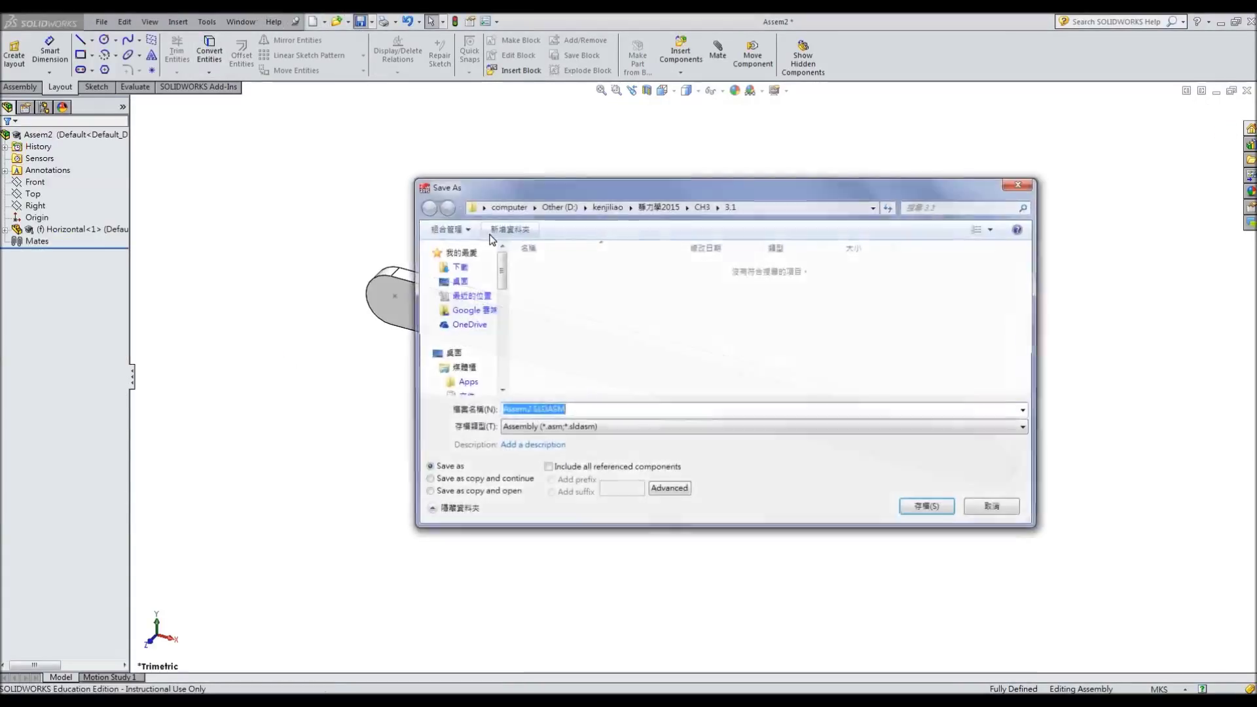
pyautogui.write('PlaneFrame')
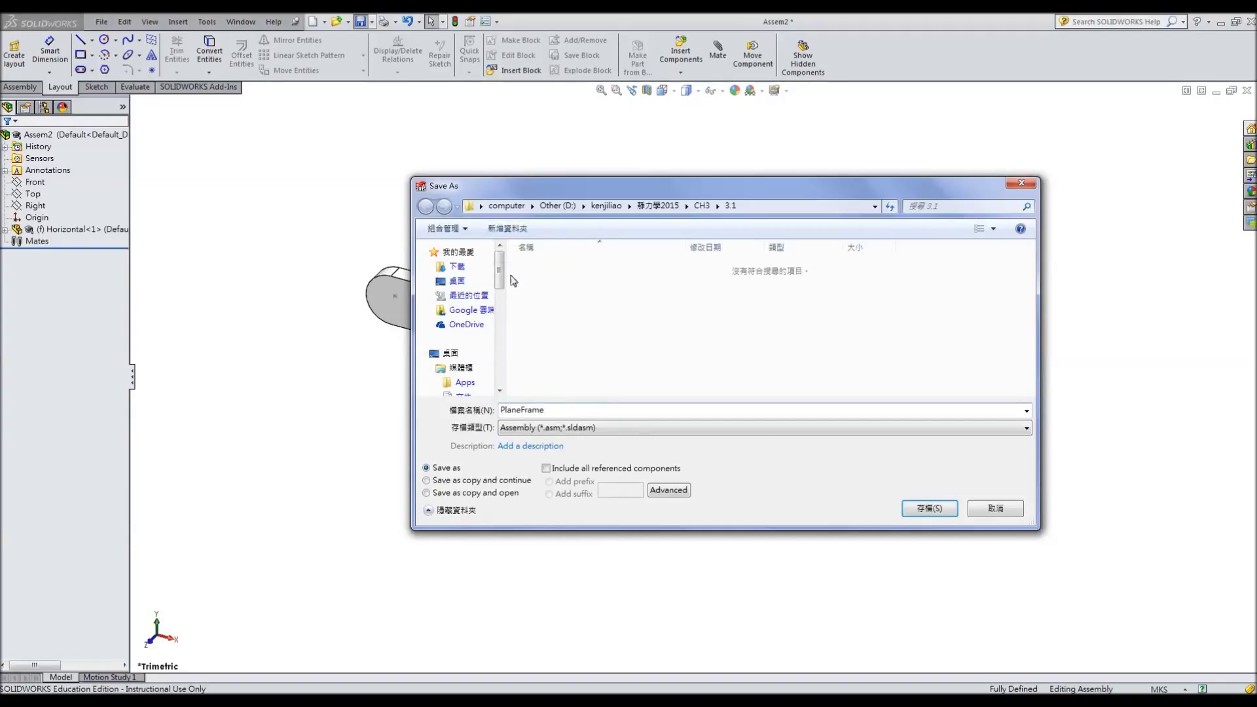
pyautogui.click(930, 509)
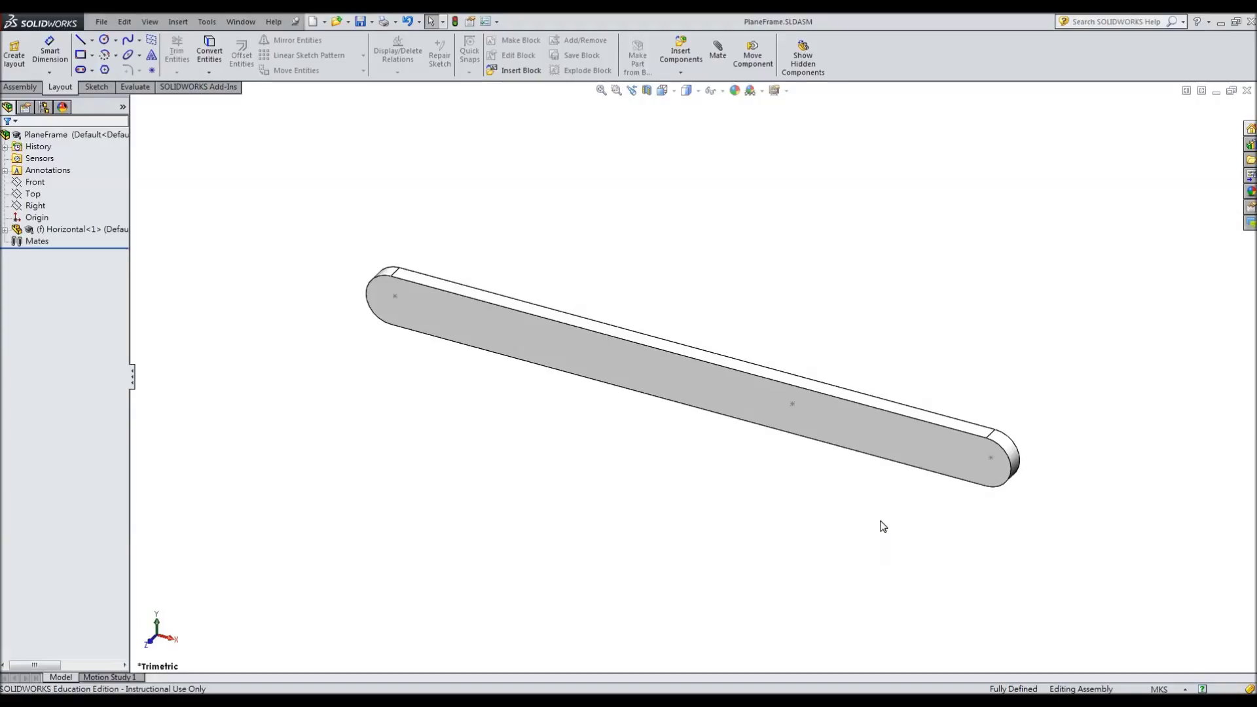
pyautogui.click(1160, 683)
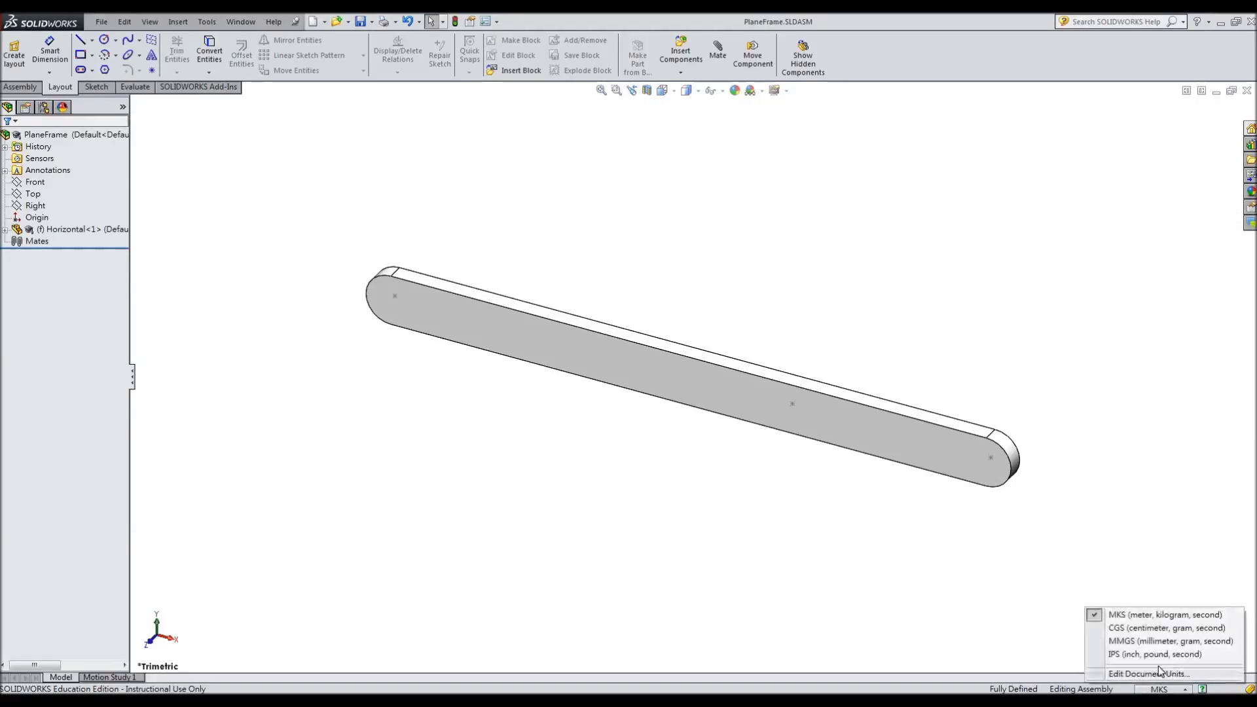
pyautogui.click(1125, 620)
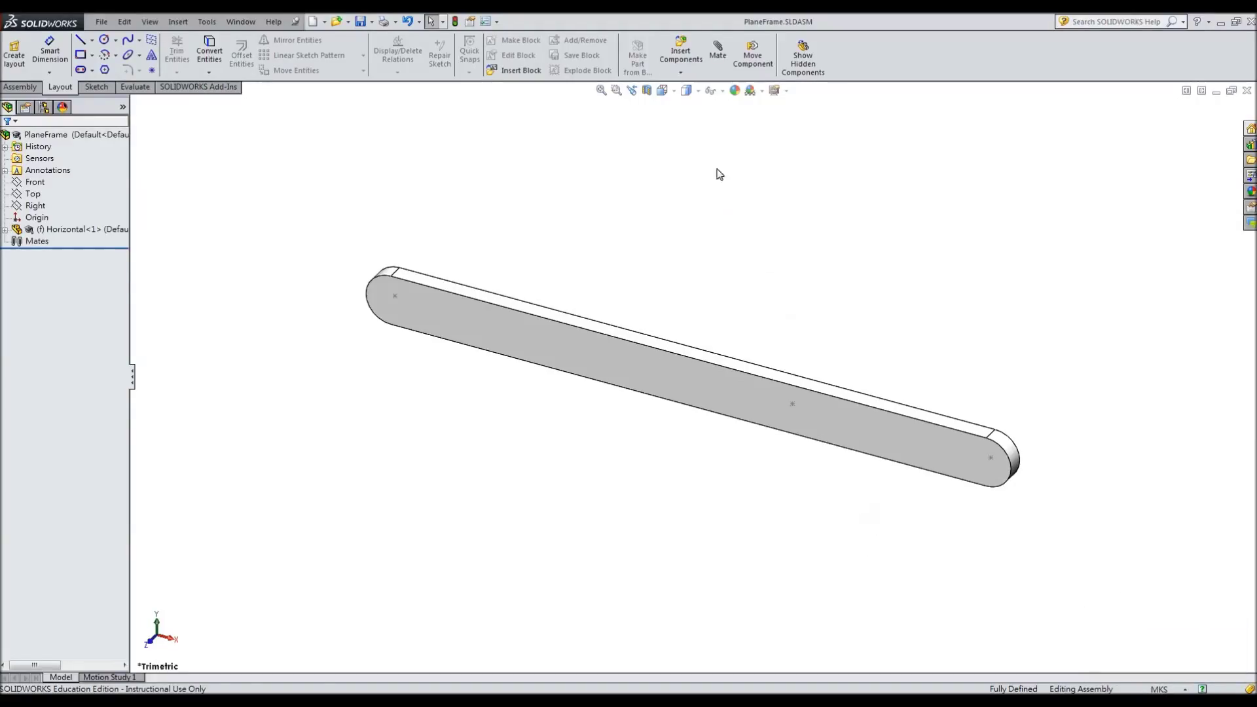
# - Insert the Vertical and Diagonal parts into the assembly, placing them below the Horizontal bar
pyautogui.click(680, 54)
pyautogui.click(31, 308)
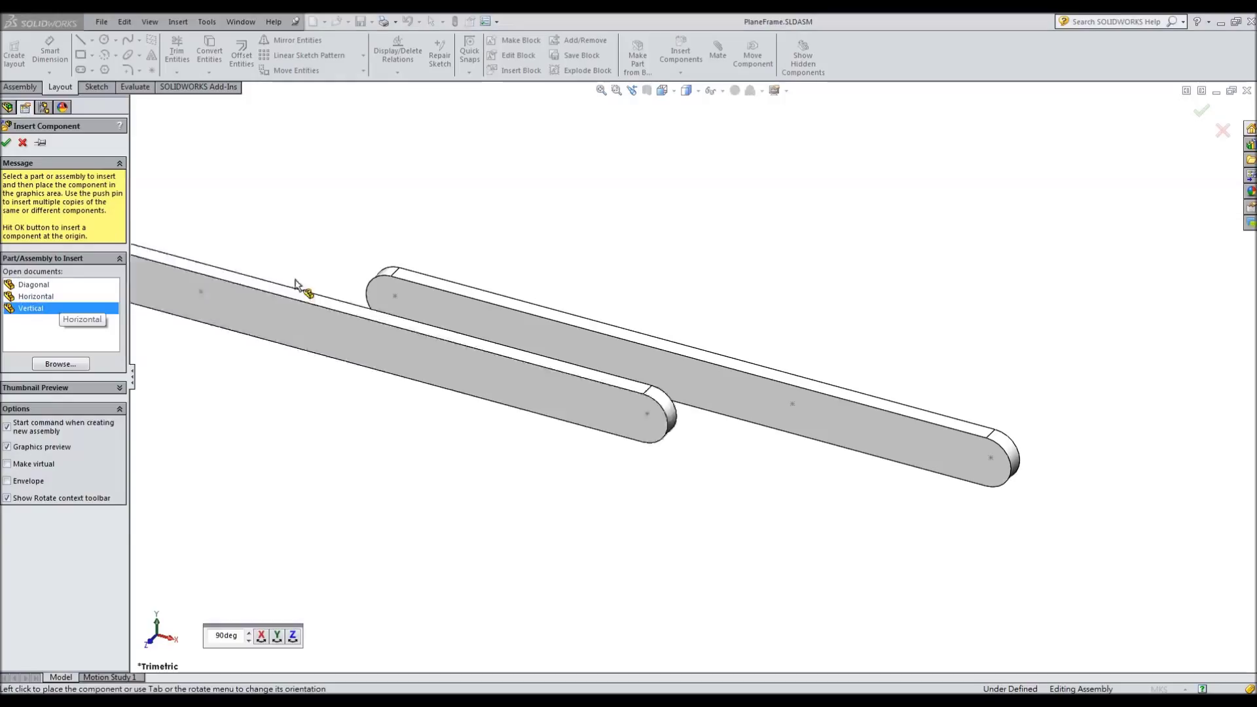
pyautogui.click(758, 611)
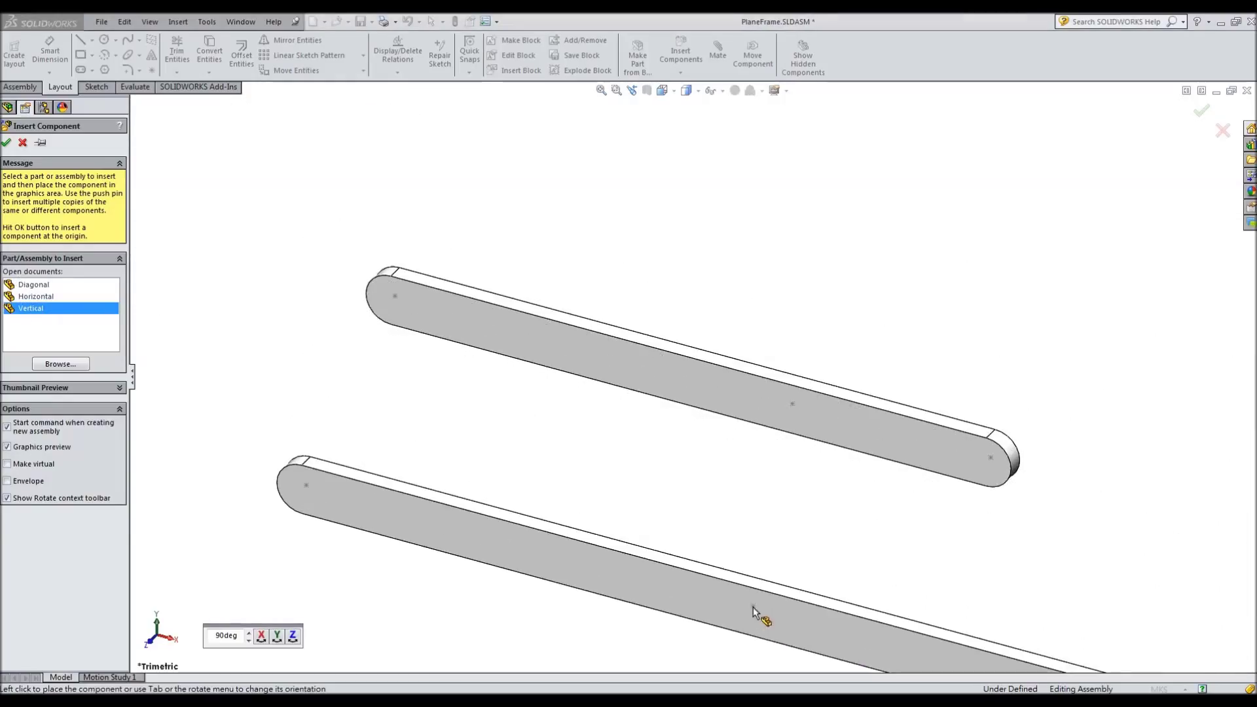
pyautogui.click(678, 58)
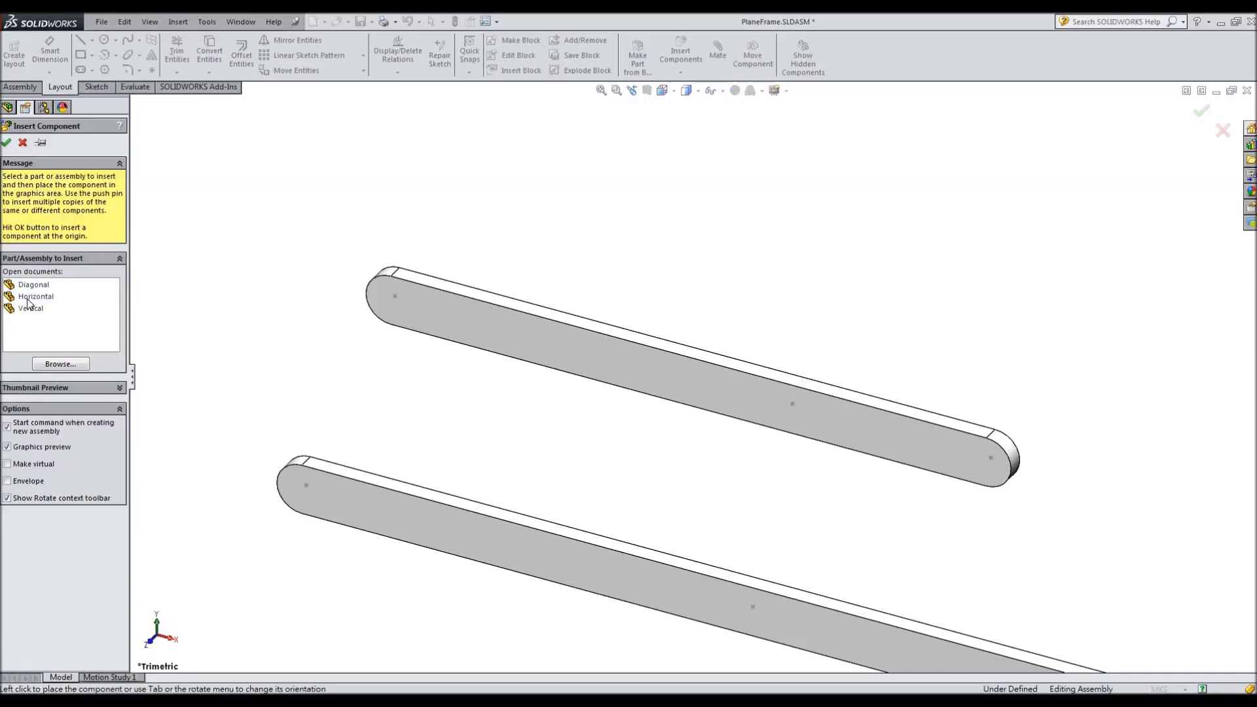
pyautogui.click(33, 284)
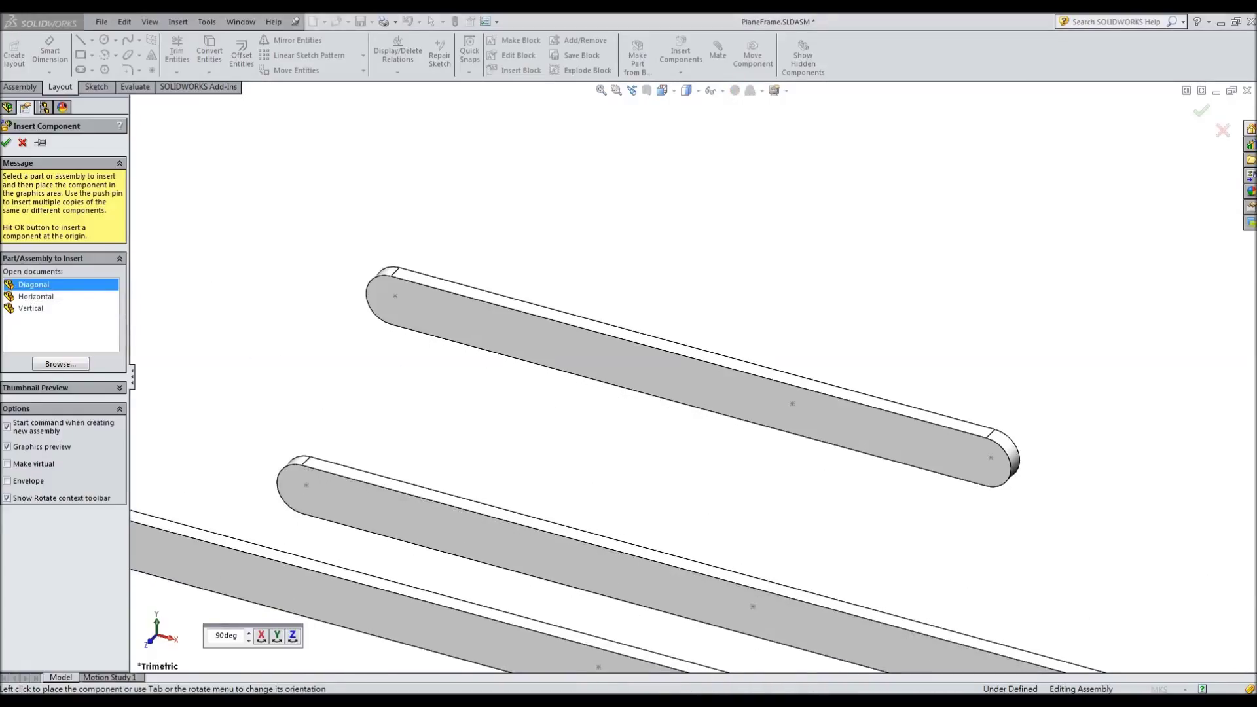
pyautogui.click(662, 665)
pyautogui.click(600, 91)
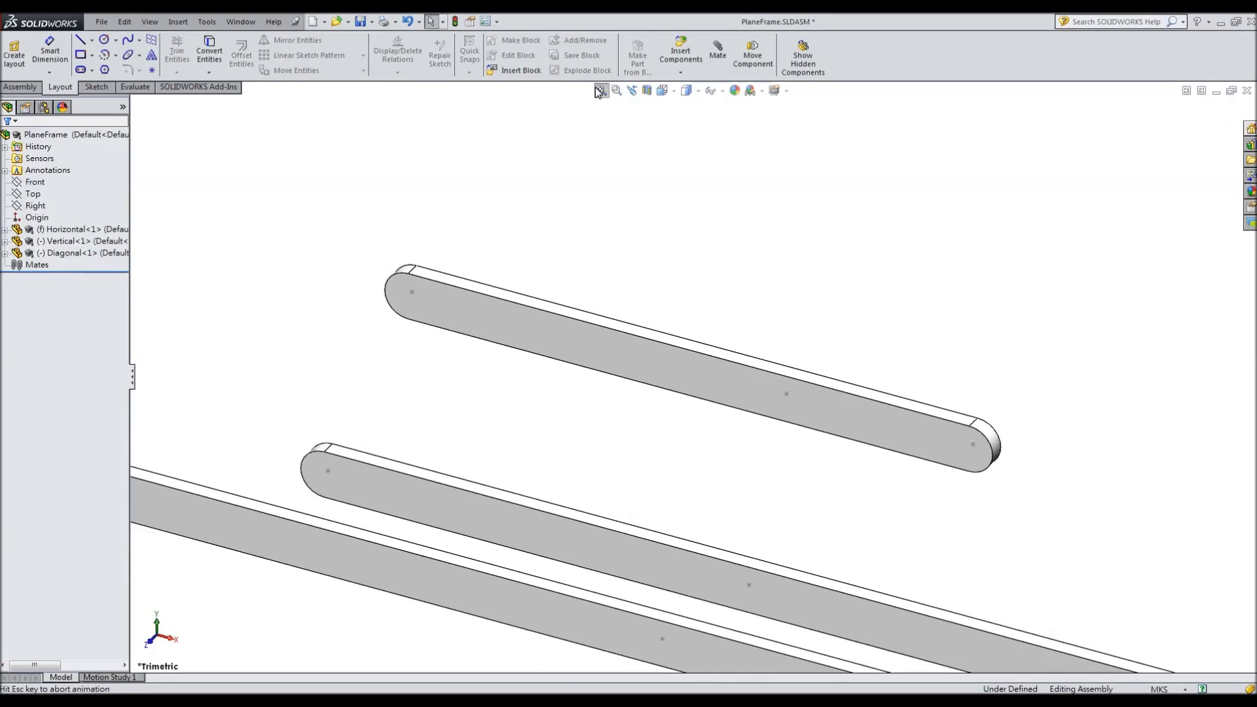
# - Float the Horizontal component and mate its Front plane coincident with the assembly's Front plane
pyautogui.rightClick(67, 226)
pyautogui.click(109, 347)
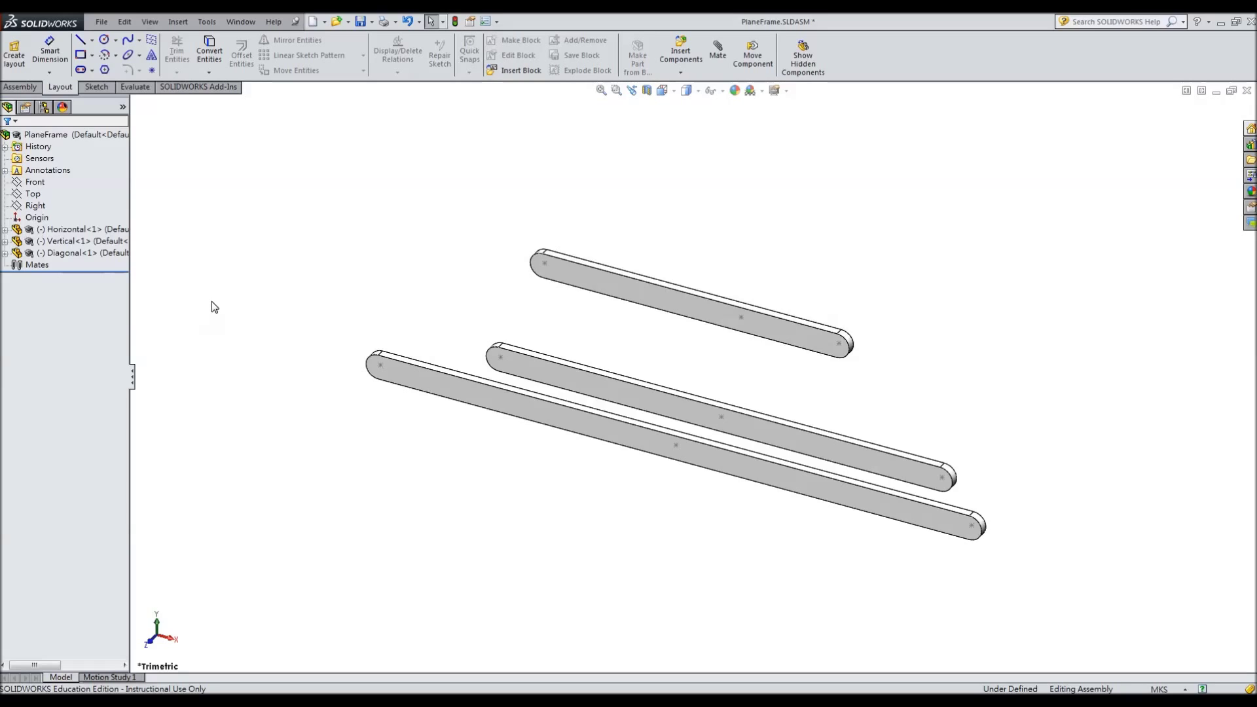
pyautogui.click(719, 50)
pyautogui.click(176, 150)
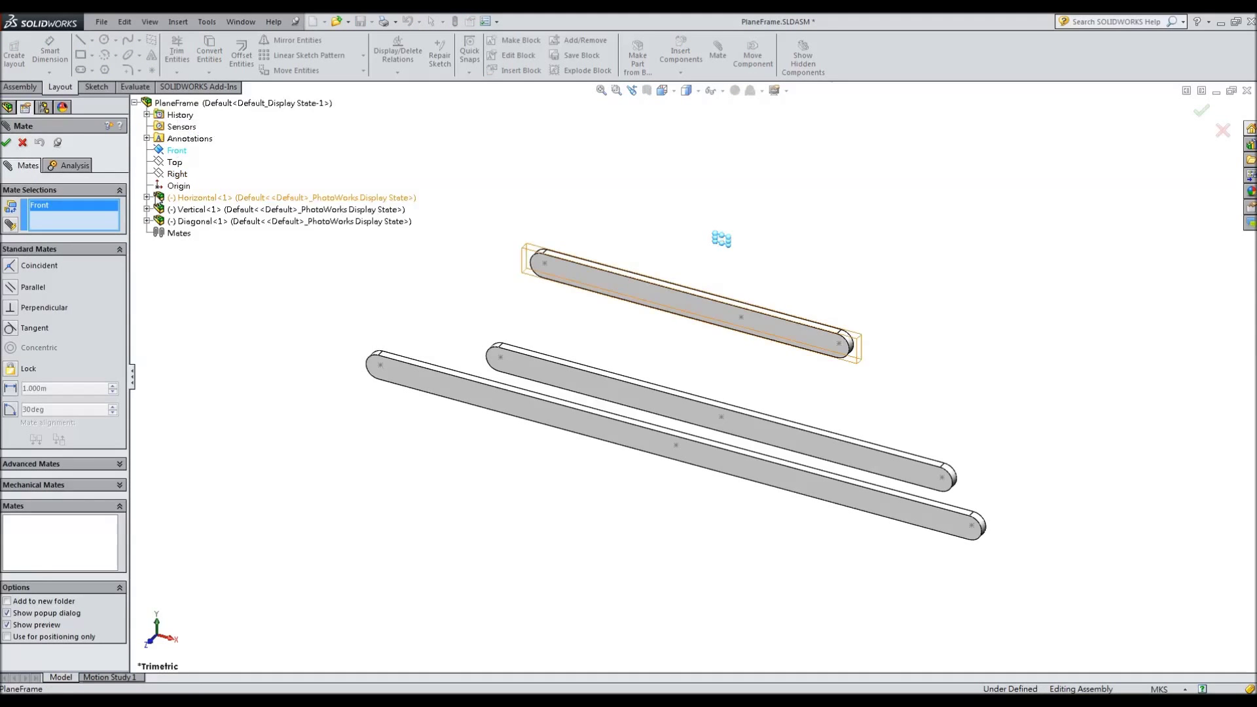
pyautogui.click(148, 197)
pyautogui.click(189, 257)
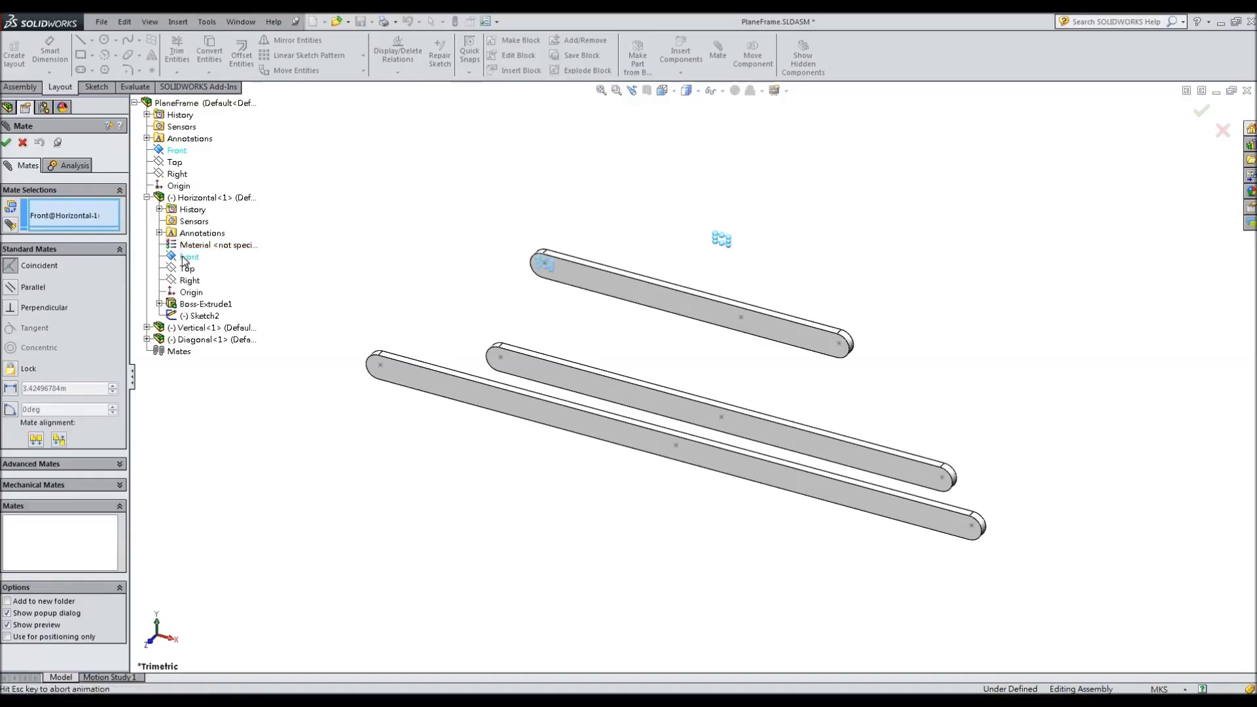
pyautogui.click(7, 143)
# - Mate the Front planes of the Vertical and Diagonal components coincident with the assembly's Front plane
pyautogui.click(176, 150)
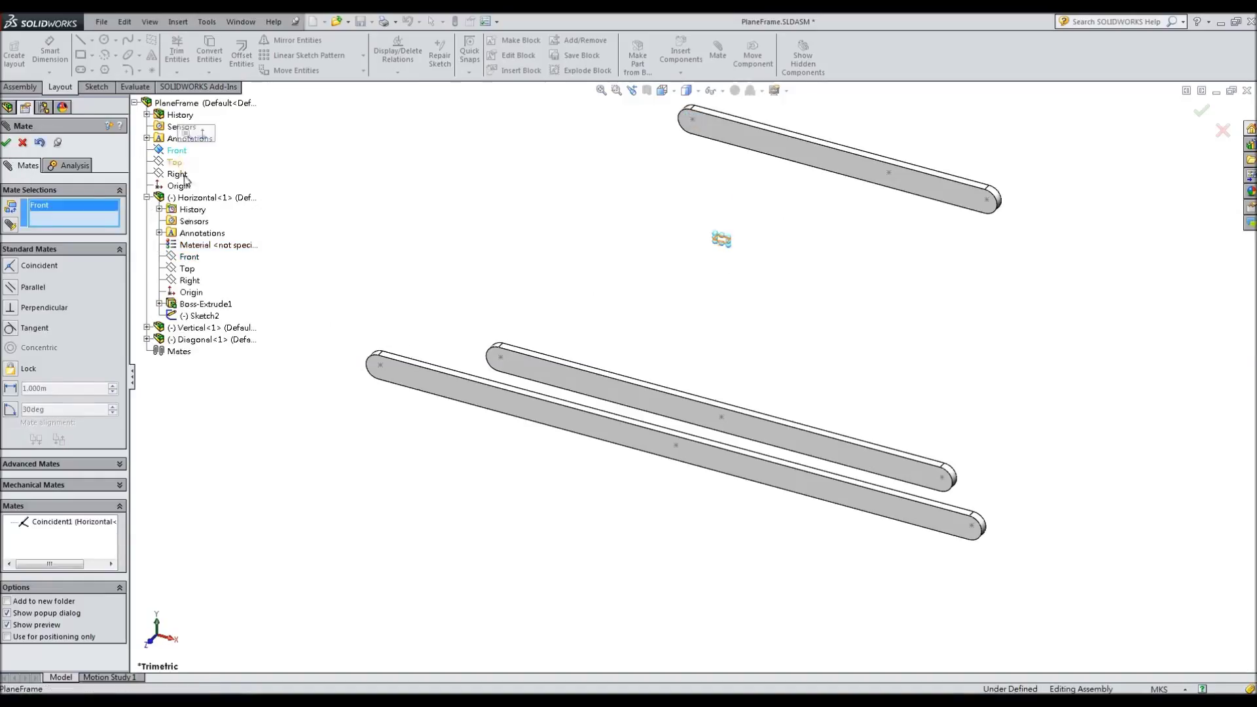
pyautogui.click(148, 327)
pyautogui.click(190, 387)
pyautogui.click(7, 142)
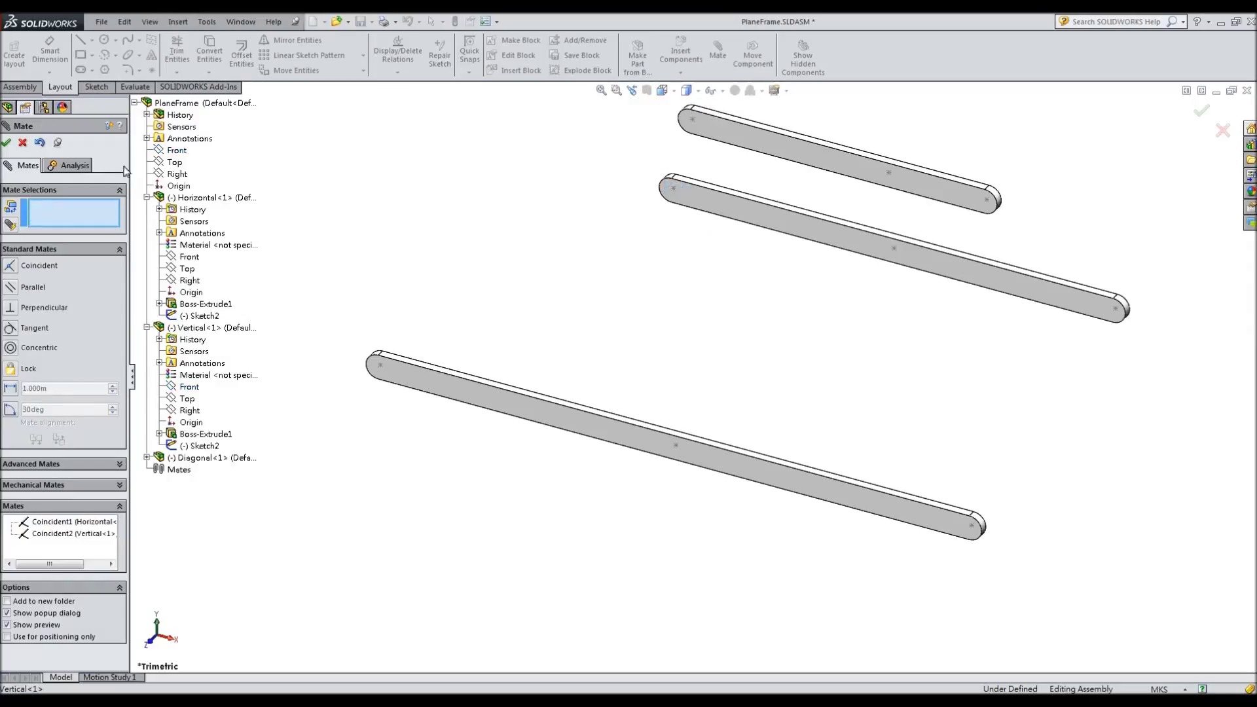
pyautogui.click(176, 151)
pyautogui.click(147, 457)
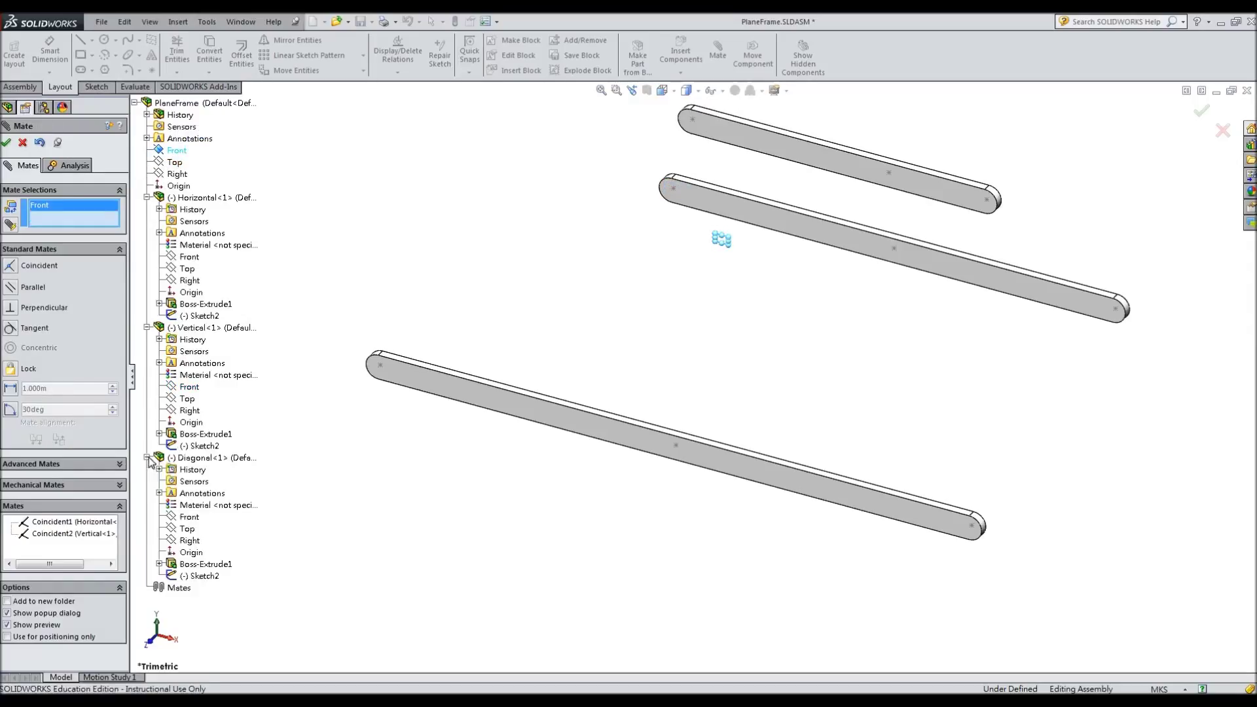
pyautogui.click(187, 518)
pyautogui.click(7, 142)
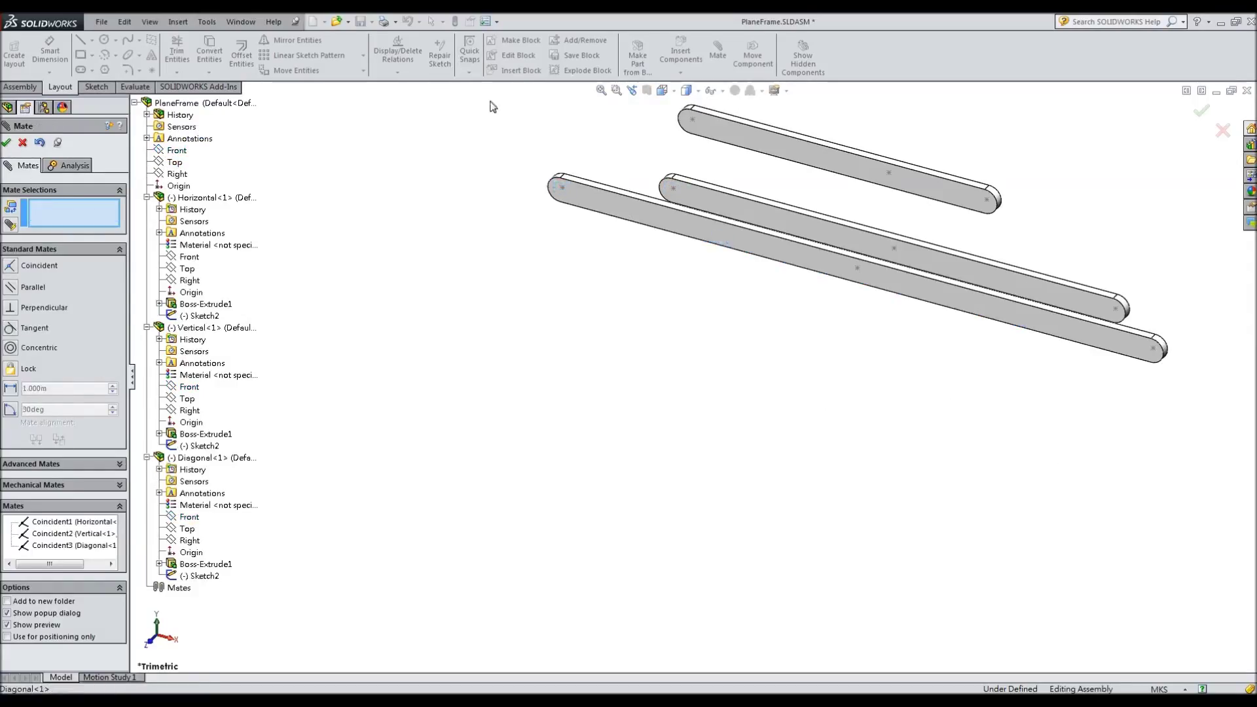
# - Mate the Vertical bar's starting end point coincident with the assembly origin, with origins displayed in the front view
pyautogui.click(603, 91)
pyautogui.click(661, 90)
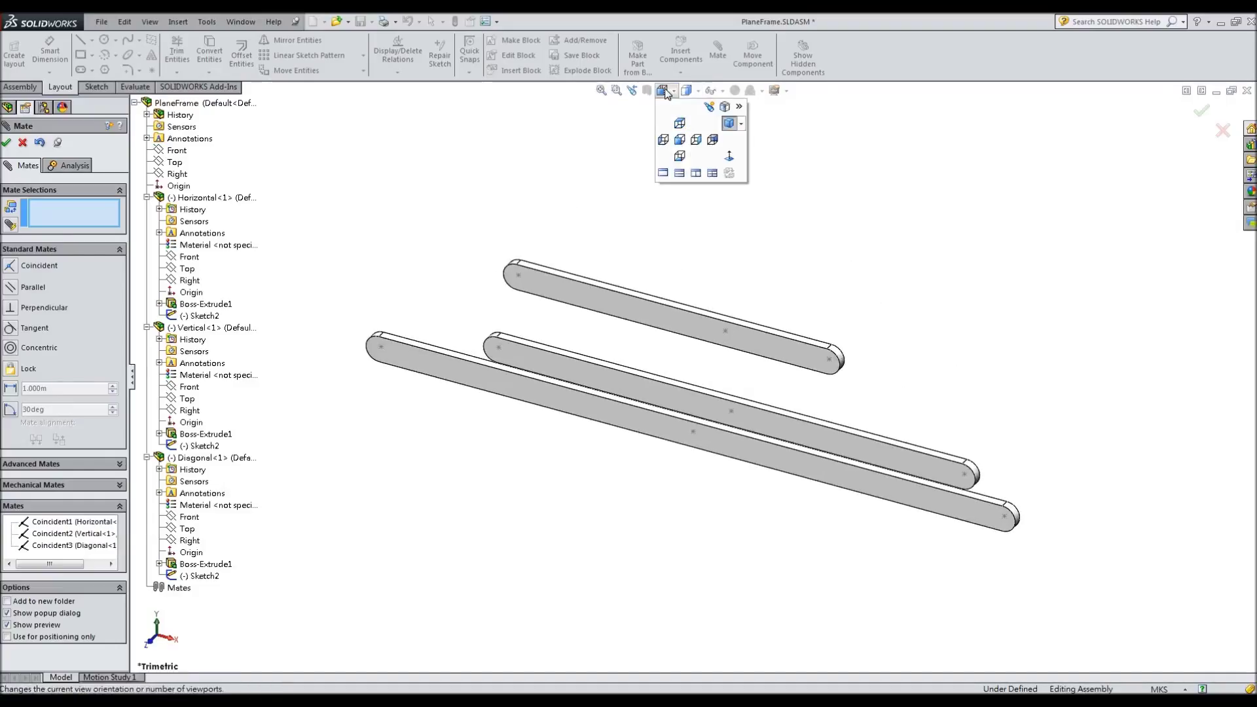
pyautogui.click(680, 140)
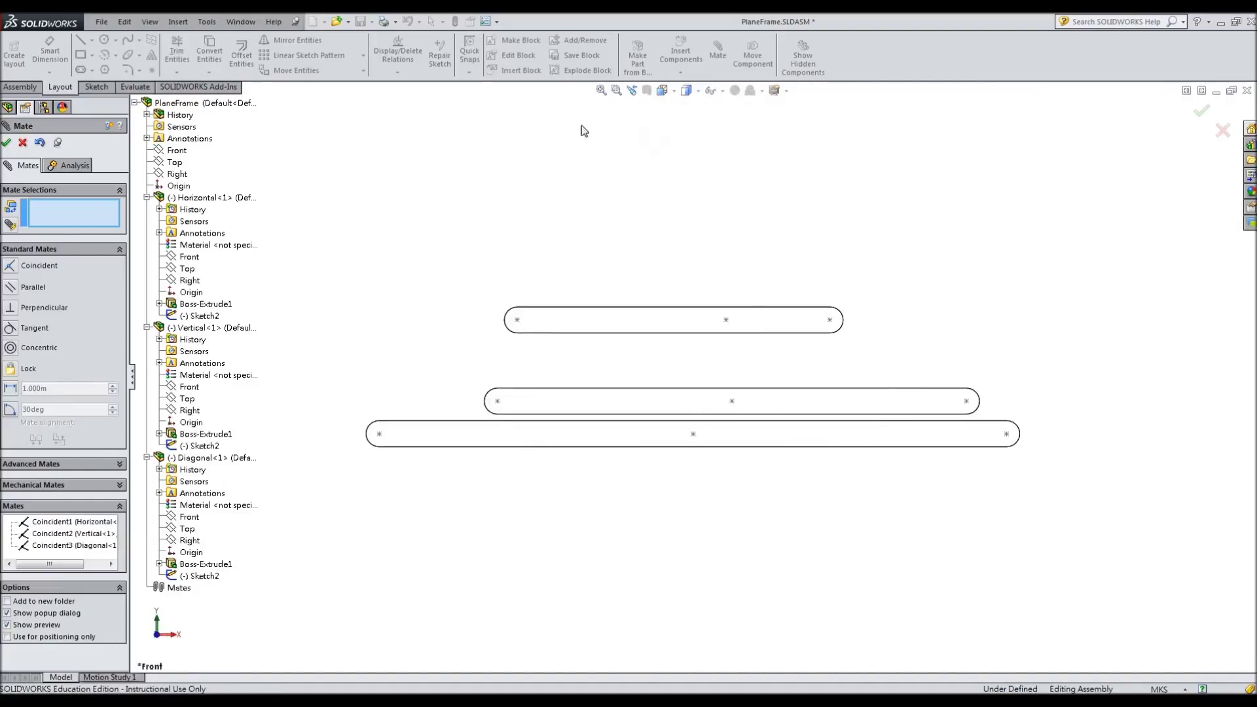
pyautogui.click(498, 401)
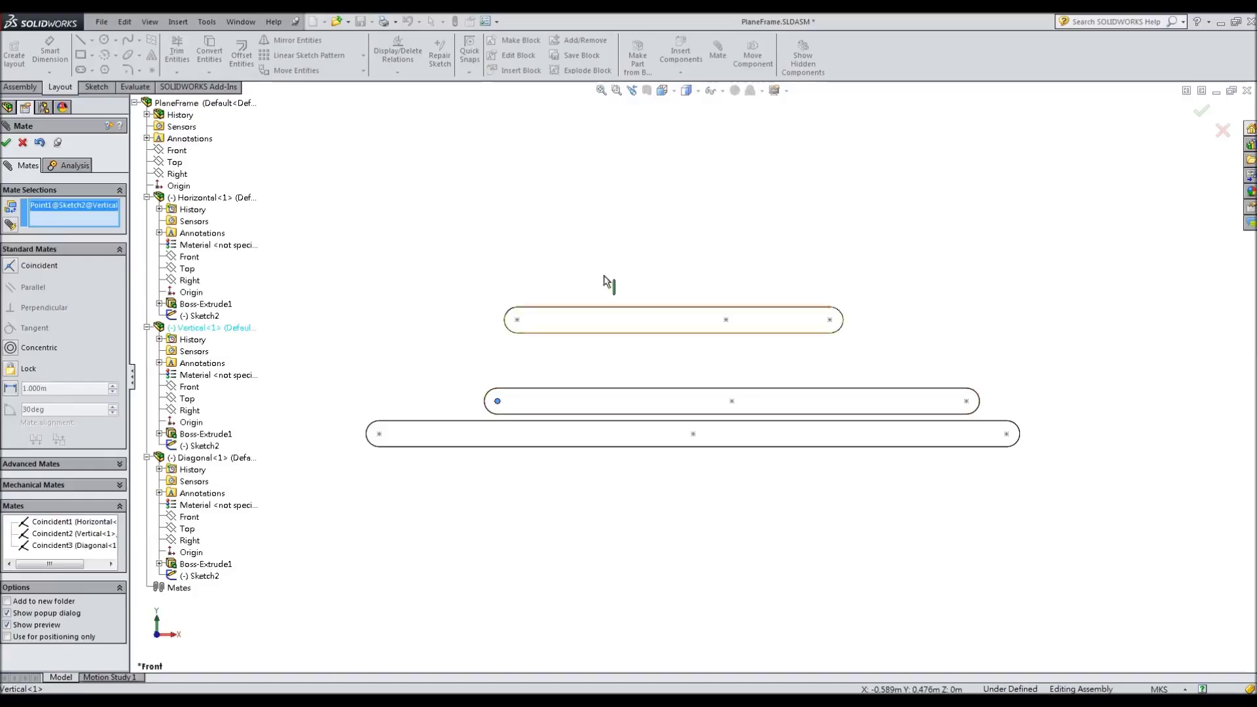
pyautogui.click(711, 91)
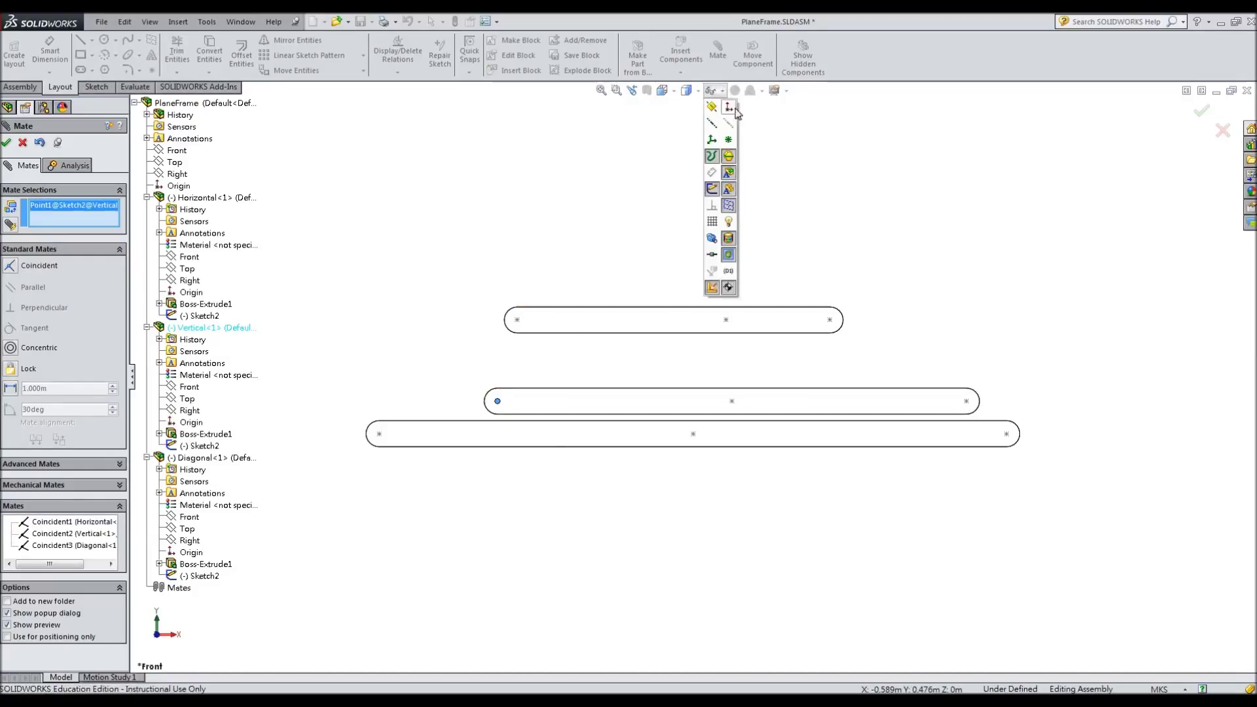
pyautogui.click(550, 443)
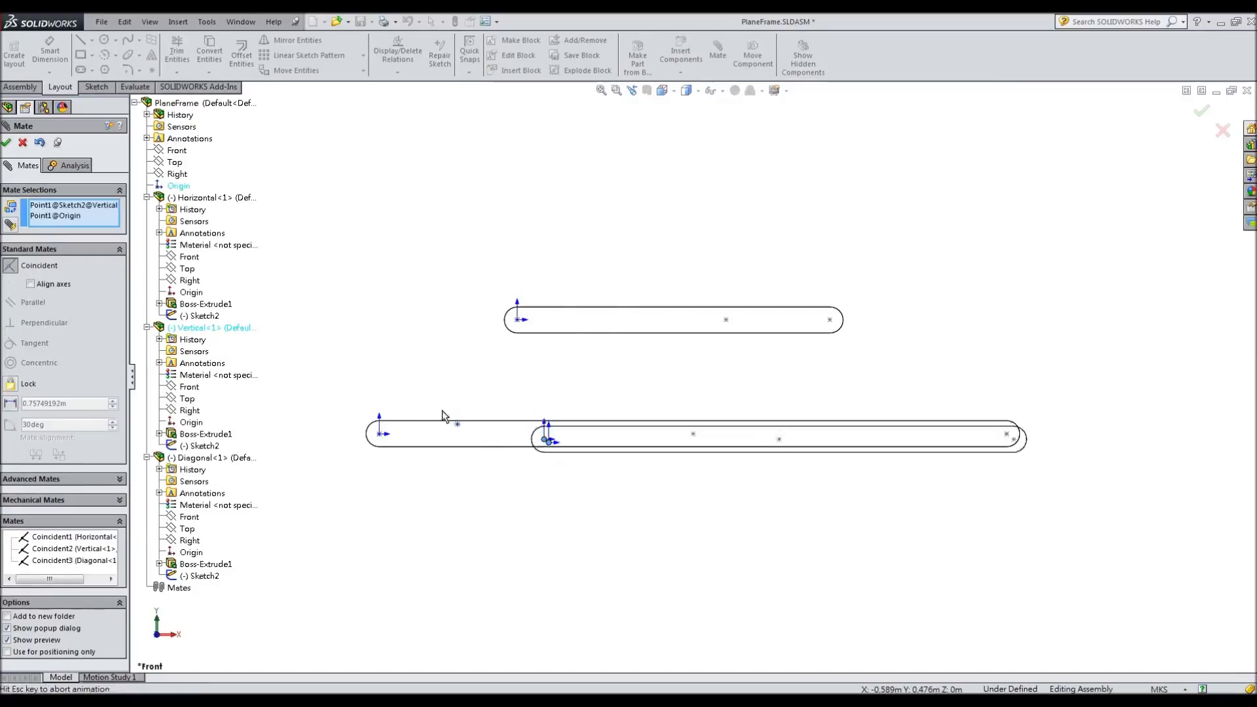
pyautogui.click(10, 147)
# - Hide the origins and swing the Vertical bar about its mated end into a nearly upright position
pyautogui.click(712, 91)
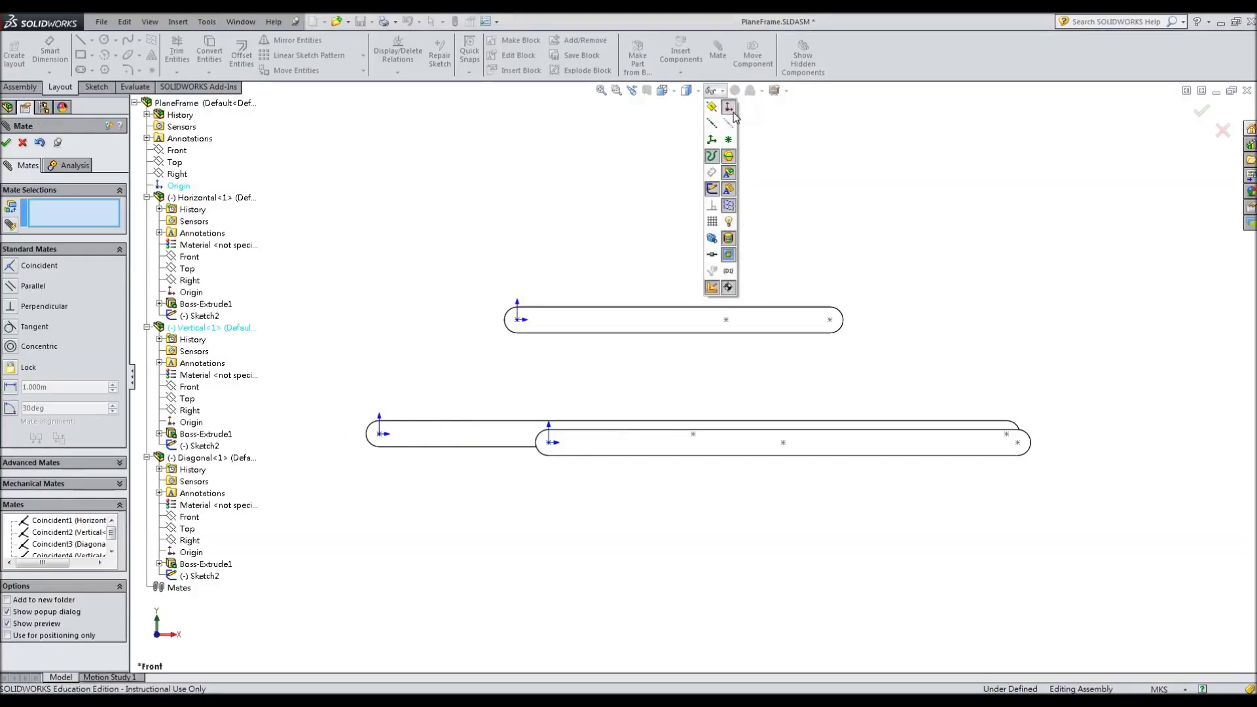
pyautogui.click(730, 109)
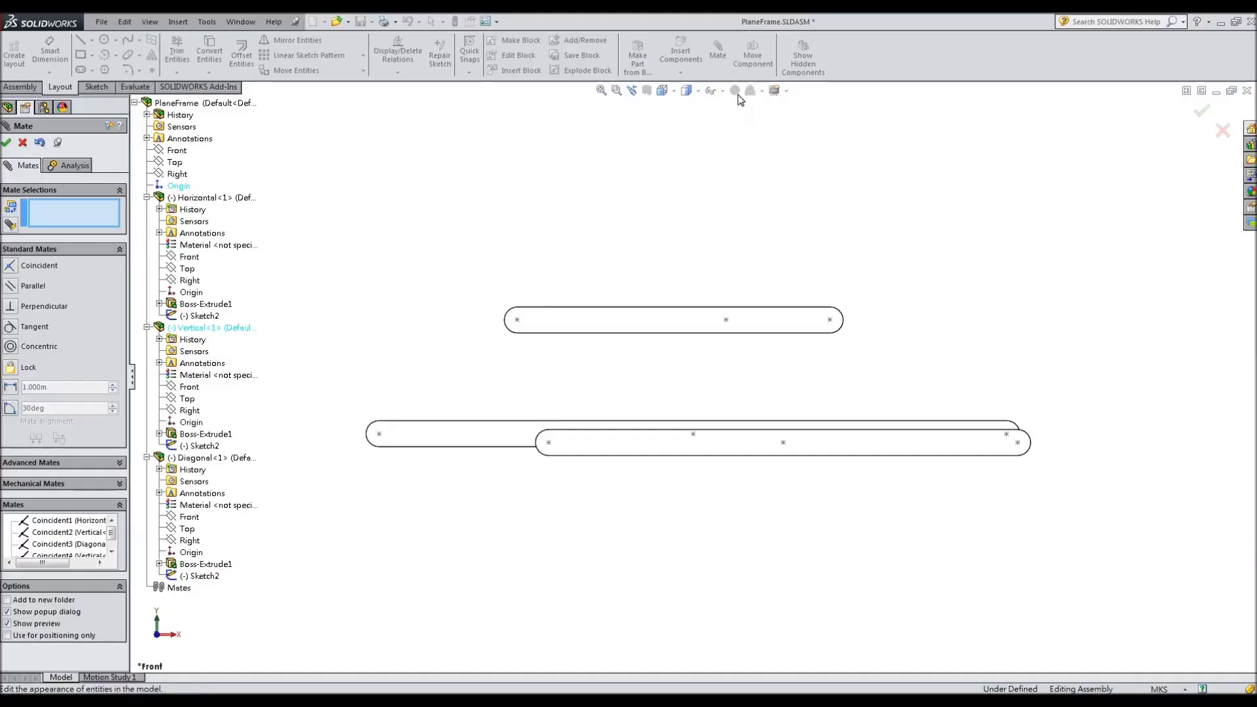
pyautogui.moveTo(973, 445); pyautogui.dragTo(565, 138)
pyautogui.click(601, 91)
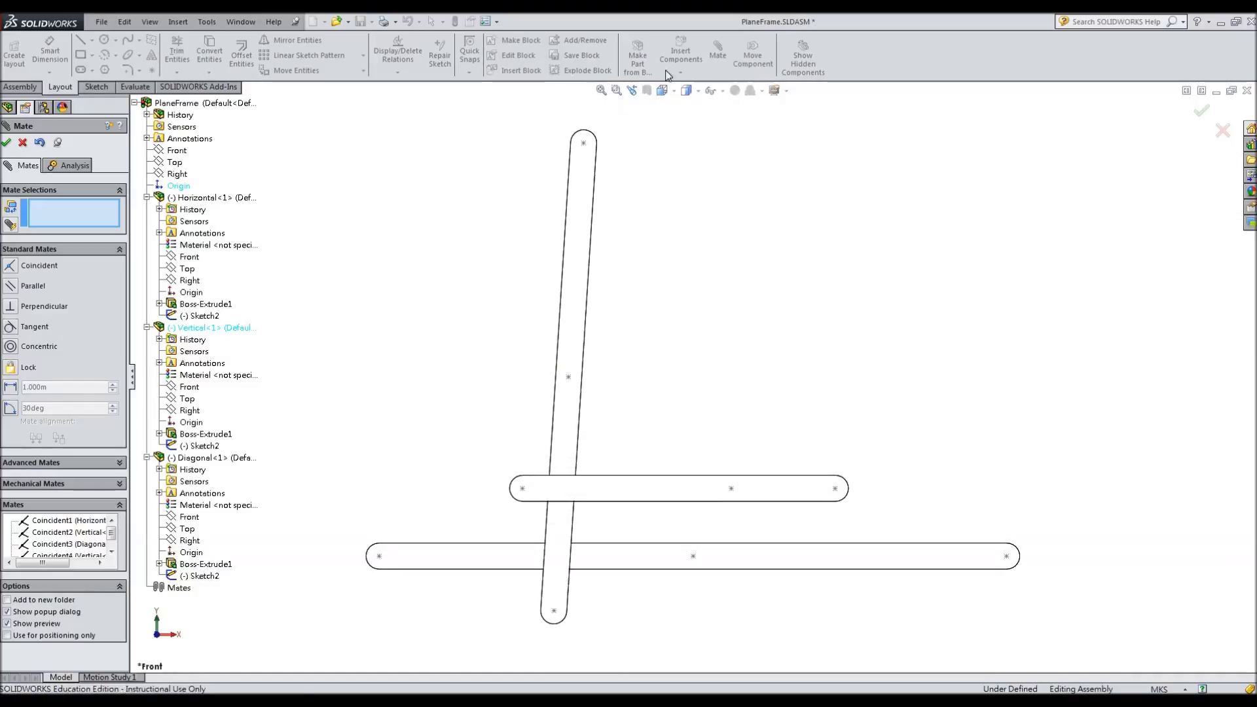
# - Mate the Diagonal bar's starting end point coincident with the Vertical bar's upper end point and swing the Diagonal's free end downward
pyautogui.click(583, 142)
pyautogui.click(380, 562)
pyautogui.click(507, 200)
pyautogui.moveTo(959, 159); pyautogui.dragTo(880, 413)
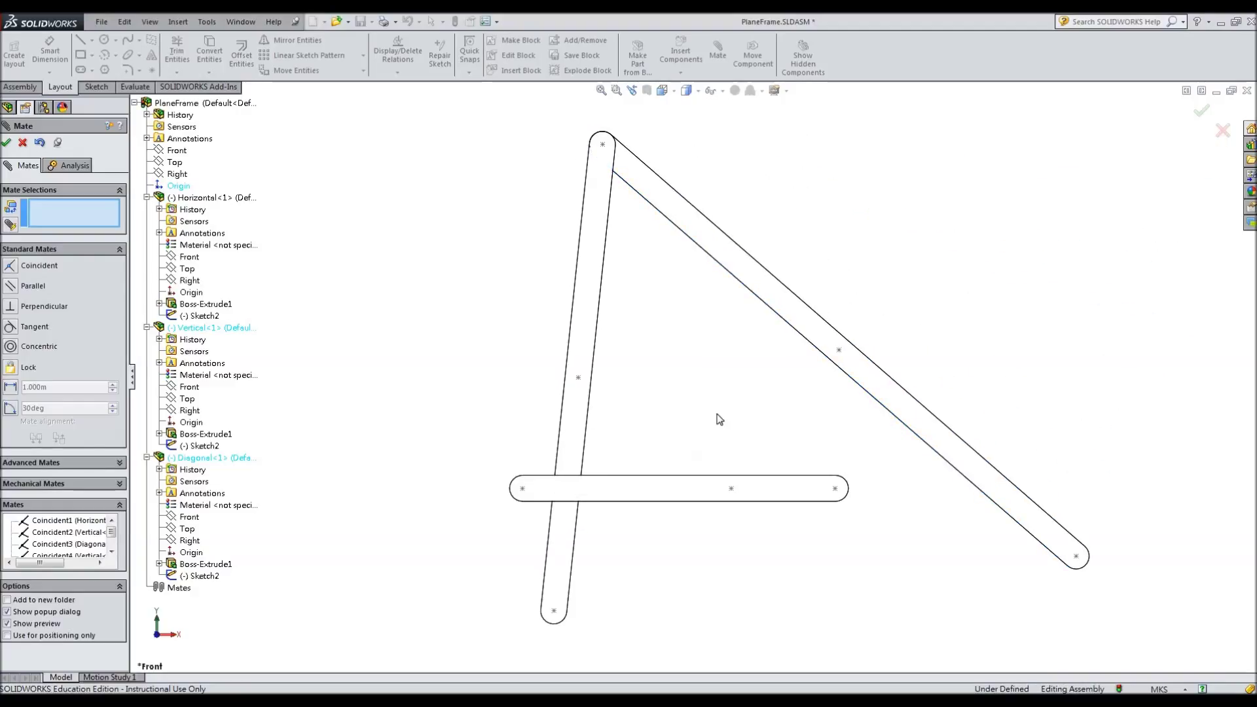
# - Mate the Horizontal bar's left end point coincident with the Vertical bar's intermediate reference point
pyautogui.click(522, 488)
pyautogui.click(578, 378)
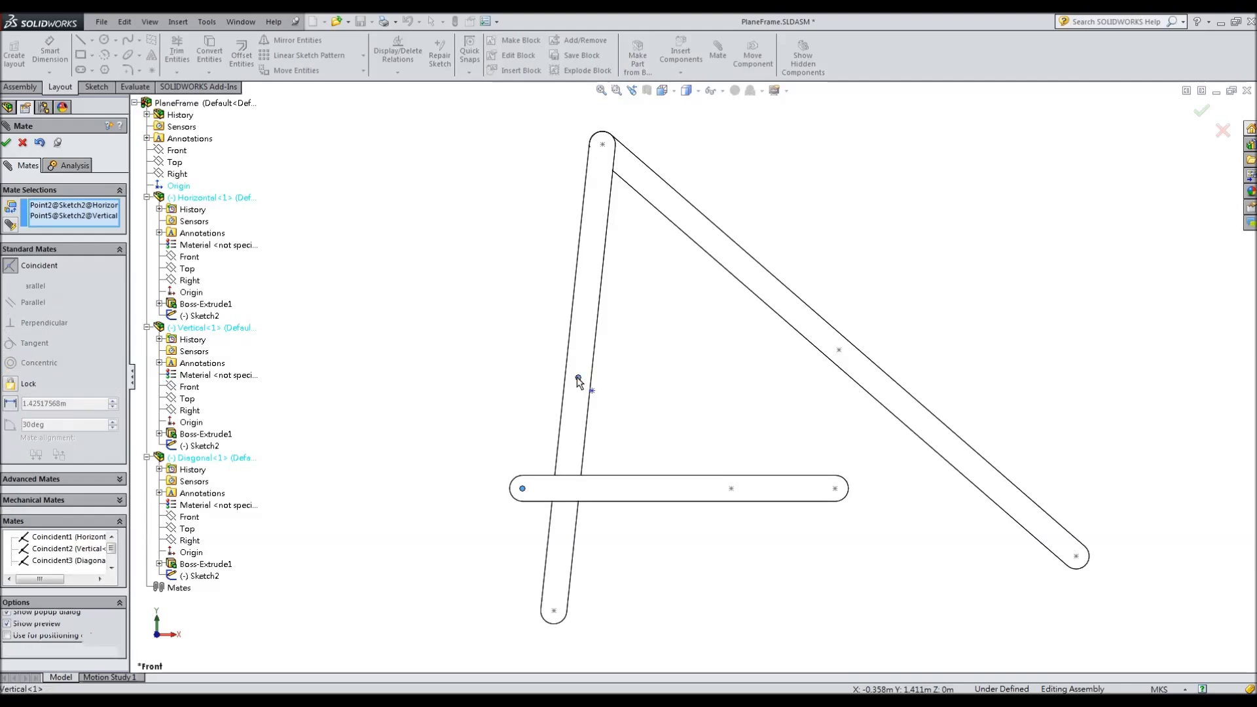
pyautogui.click(8, 143)
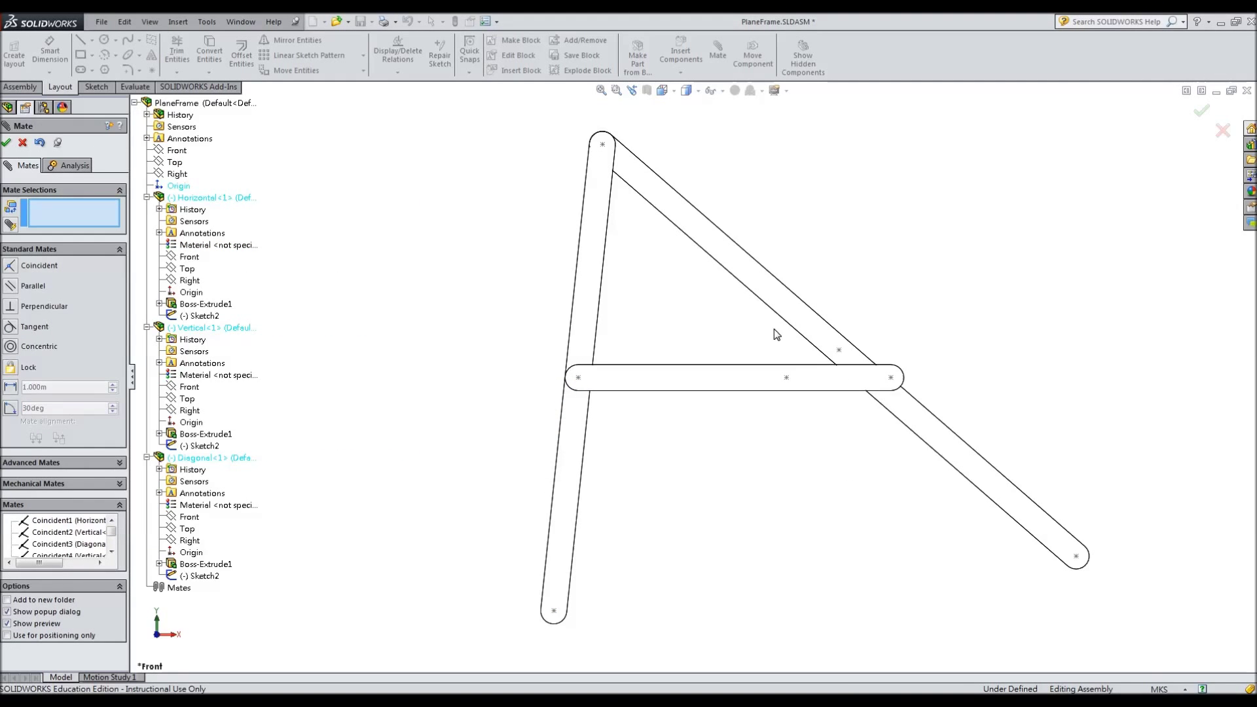
# - Mate the Diagonal bar's intermediate reference point coincident with the Horizontal bar's intermediate reference point
pyautogui.click(838, 350)
pyautogui.click(785, 378)
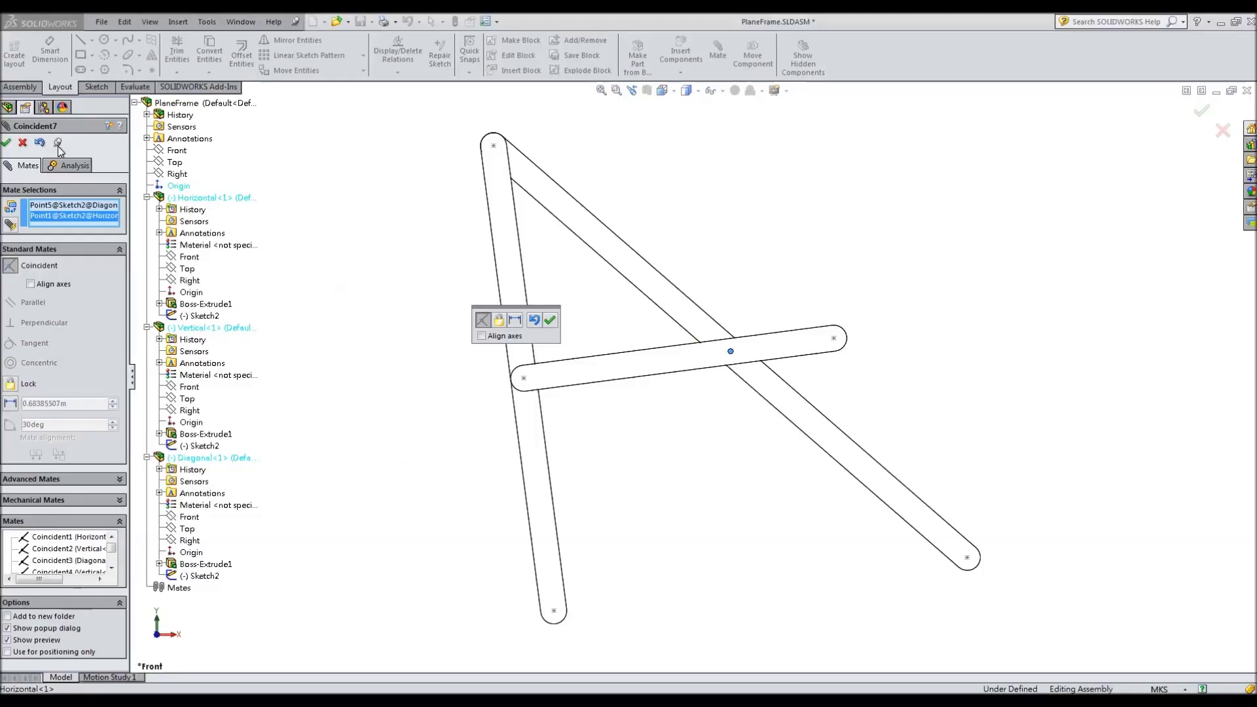
pyautogui.click(6, 143)
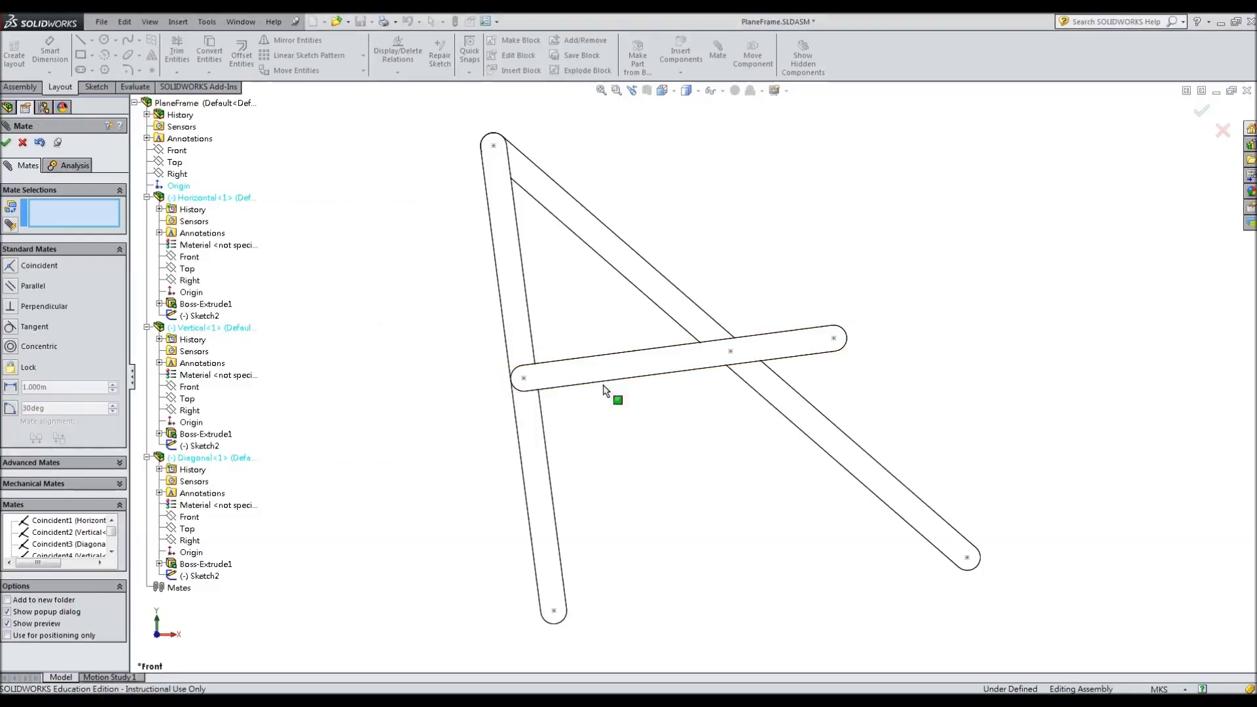
# - Mate the Diagonal bar's lower free end point coincident with the assembly's Top plane
pyautogui.click(966, 558)
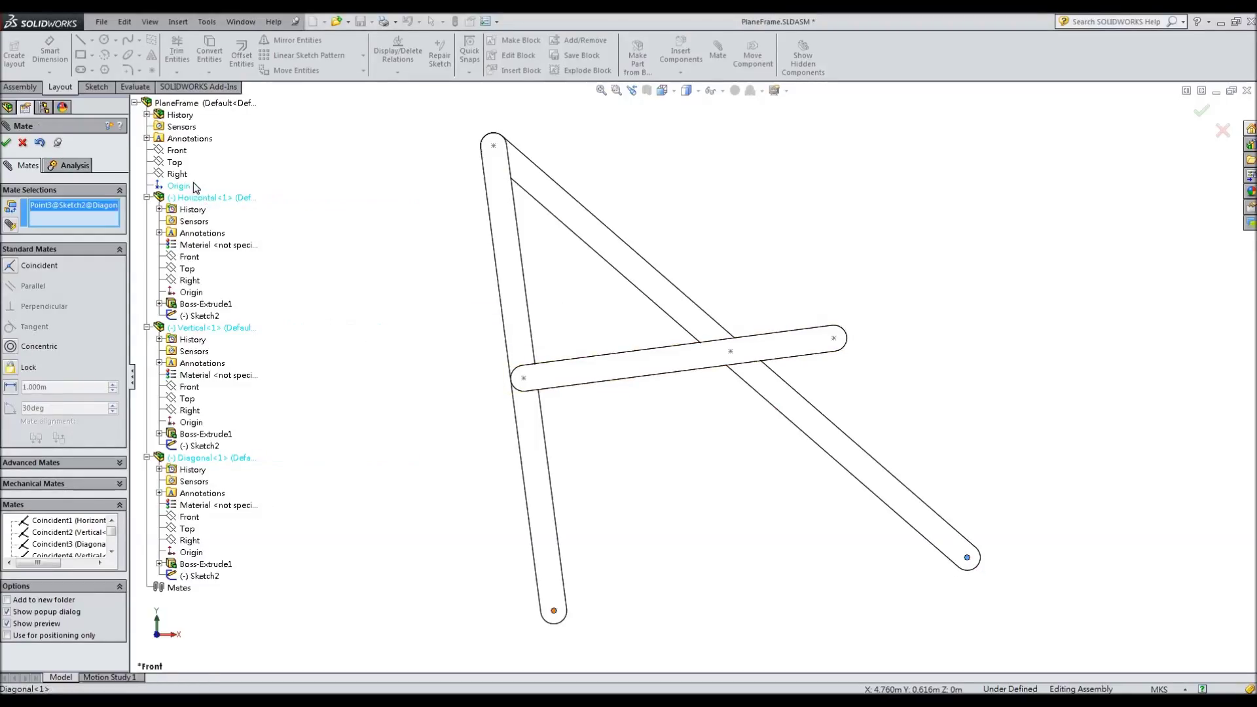
pyautogui.click(172, 163)
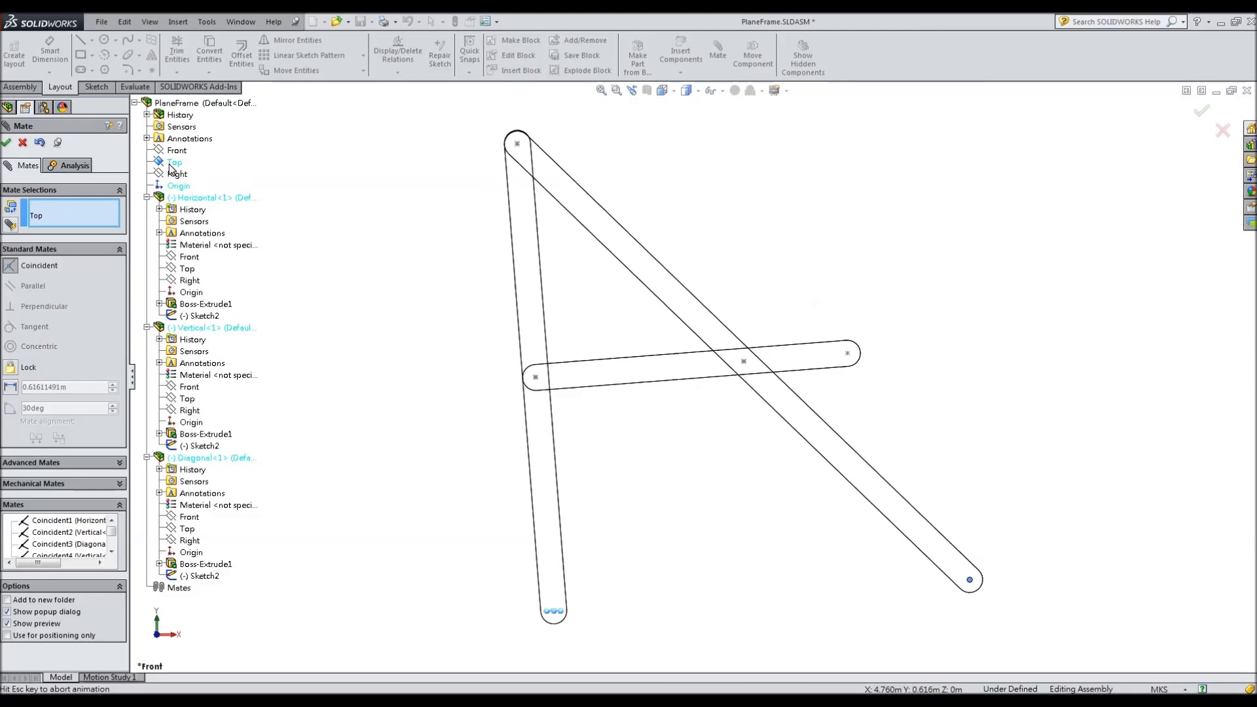
pyautogui.click(6, 143)
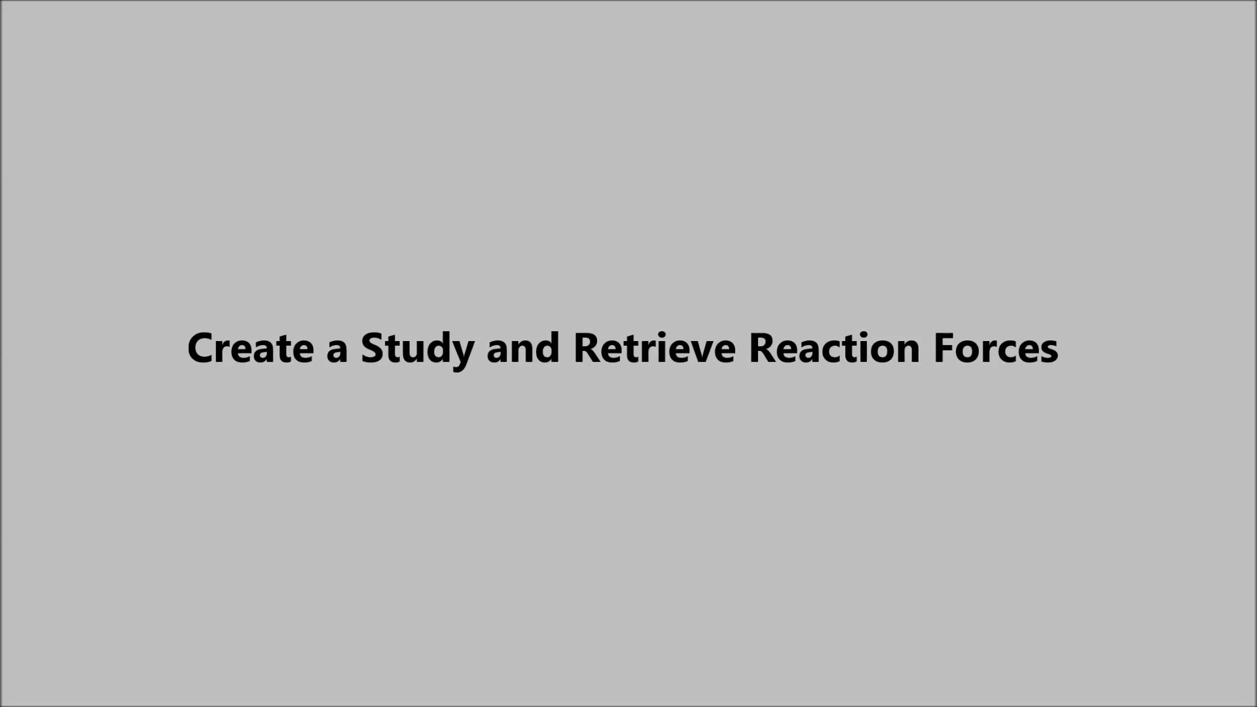